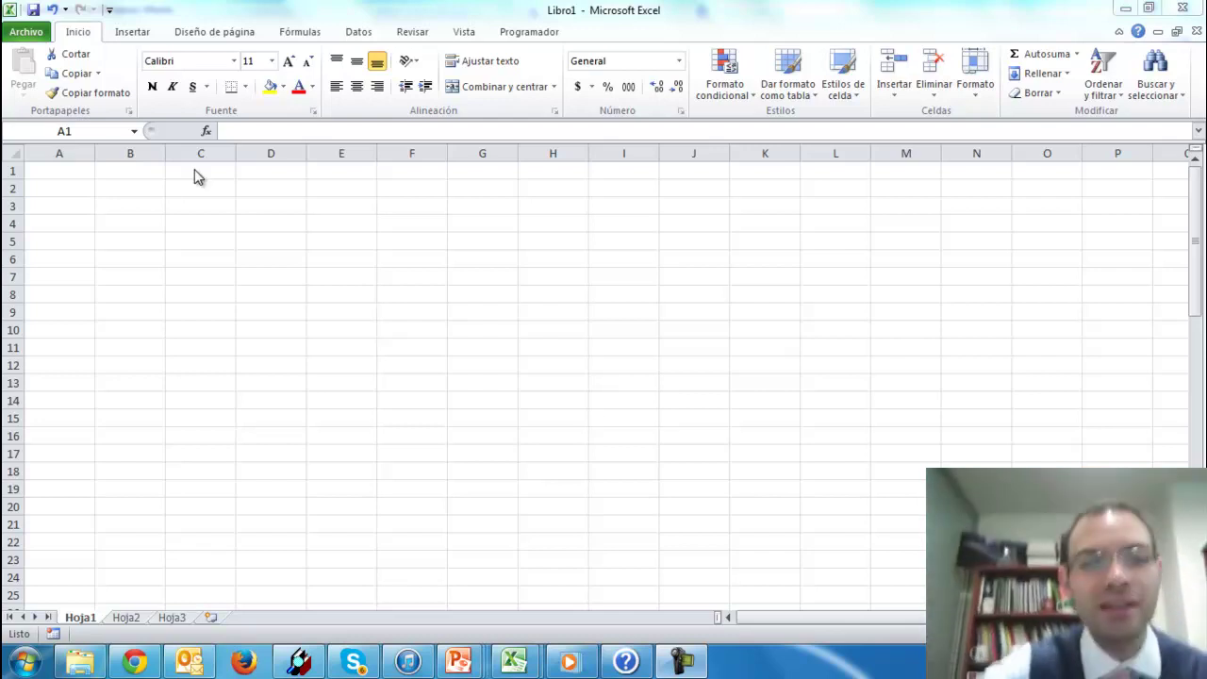
# Step: Enter the header ID Persona in cell A1
pyautogui.click(75, 171)
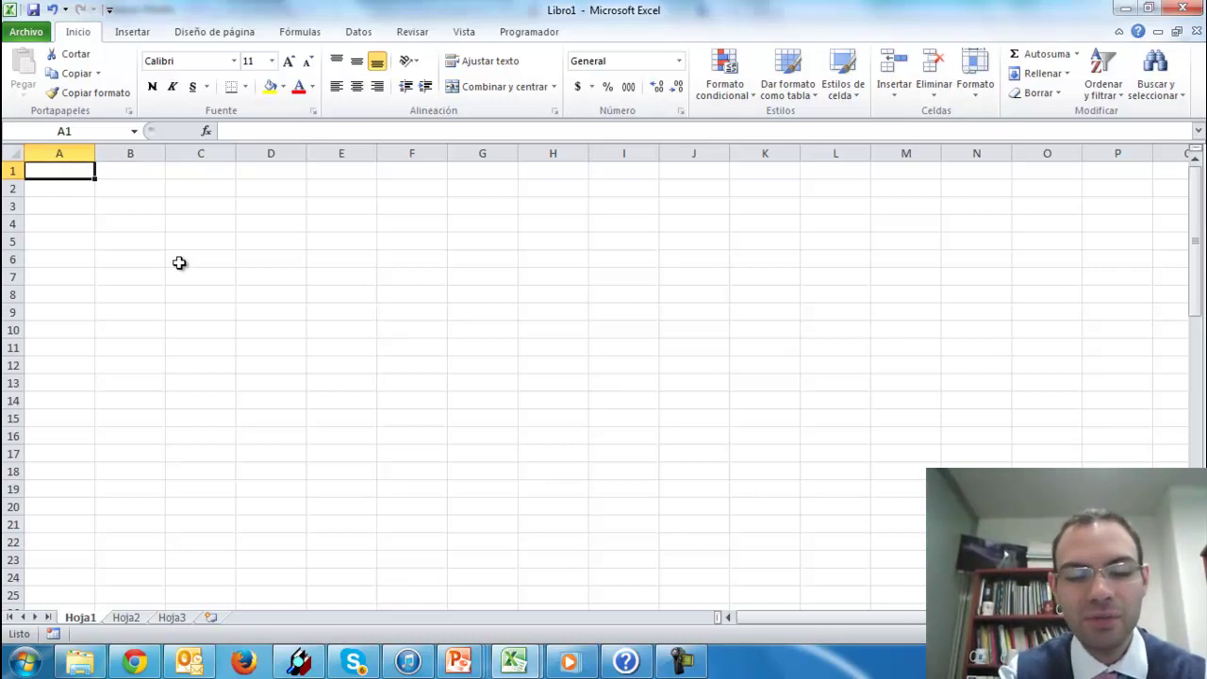
pyautogui.write('ID')
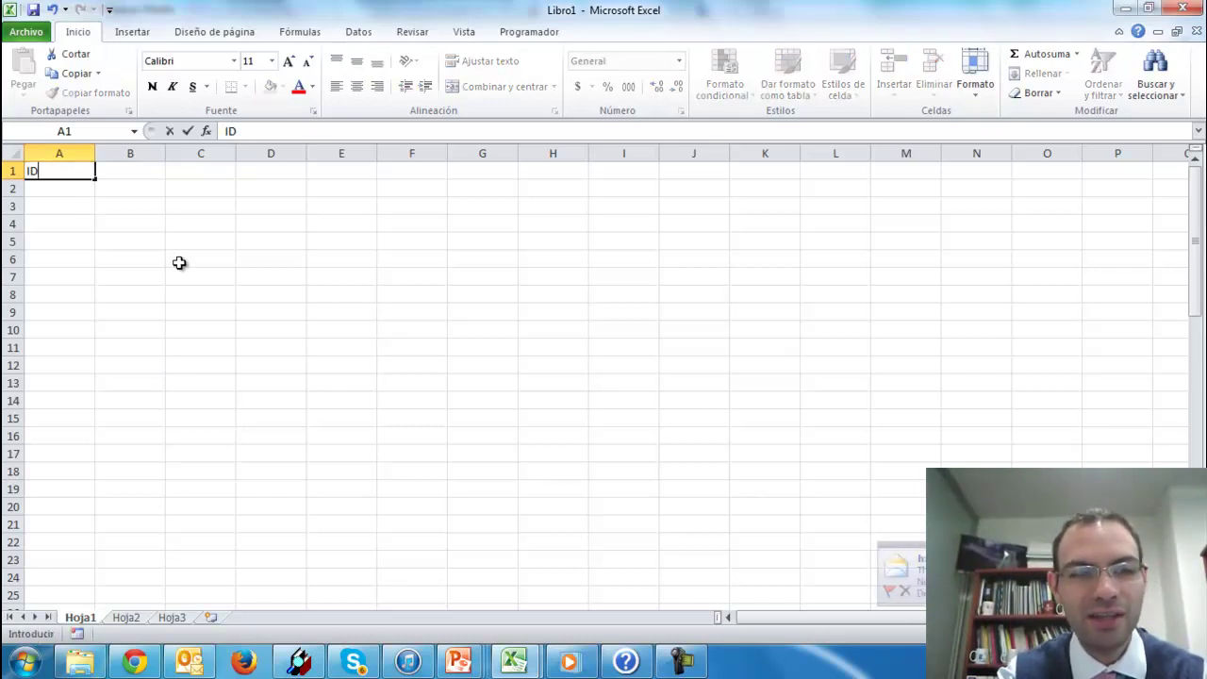
pyautogui.write(' Persona')
pyautogui.press('Return')
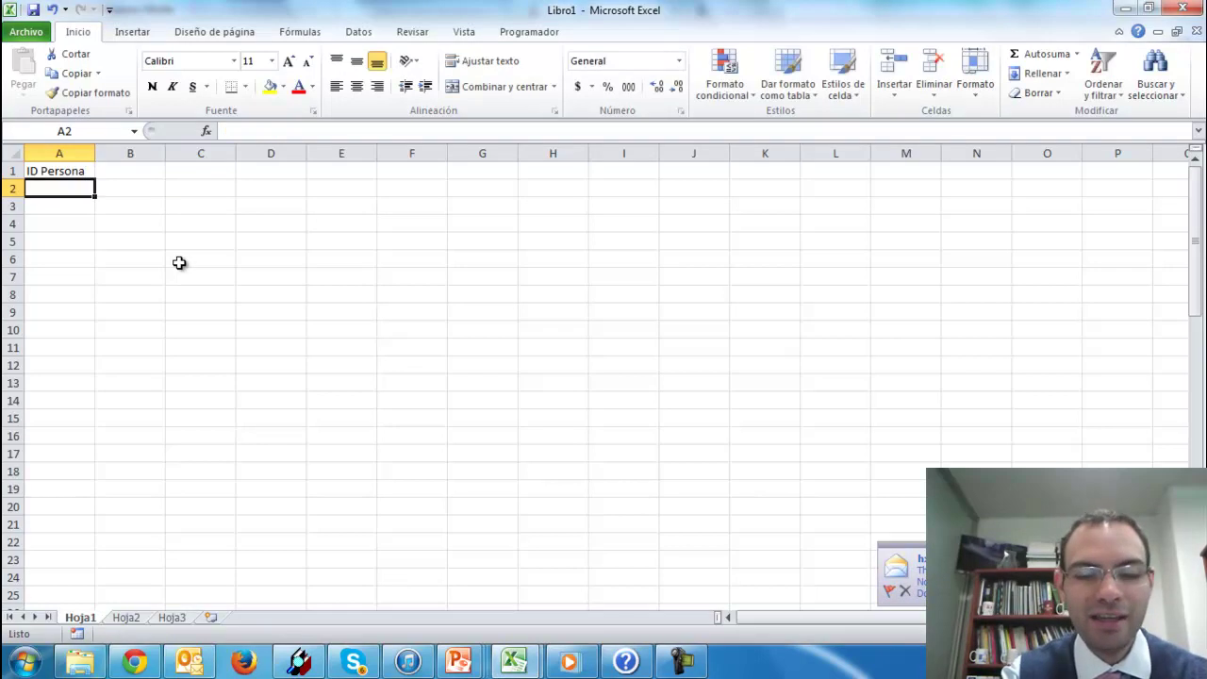
# Step: Enter two sample first names in cells A2 and A3 under the ID Persona header
pyautogui.write('Juan')
pyautogui.press('Return')
pyautogui.write('Pedro')
pyautogui.press('Return')
# Step: Enter the letters A to G as person identifiers in cells A2:A8
pyautogui.press('Up')
pyautogui.press('Up')
pyautogui.write('A')
pyautogui.press('Return')
pyautogui.write('B')
pyautogui.press('Return')
pyautogui.write('C')
pyautogui.press('Return')
pyautogui.write('D E')
pyautogui.press('Return')
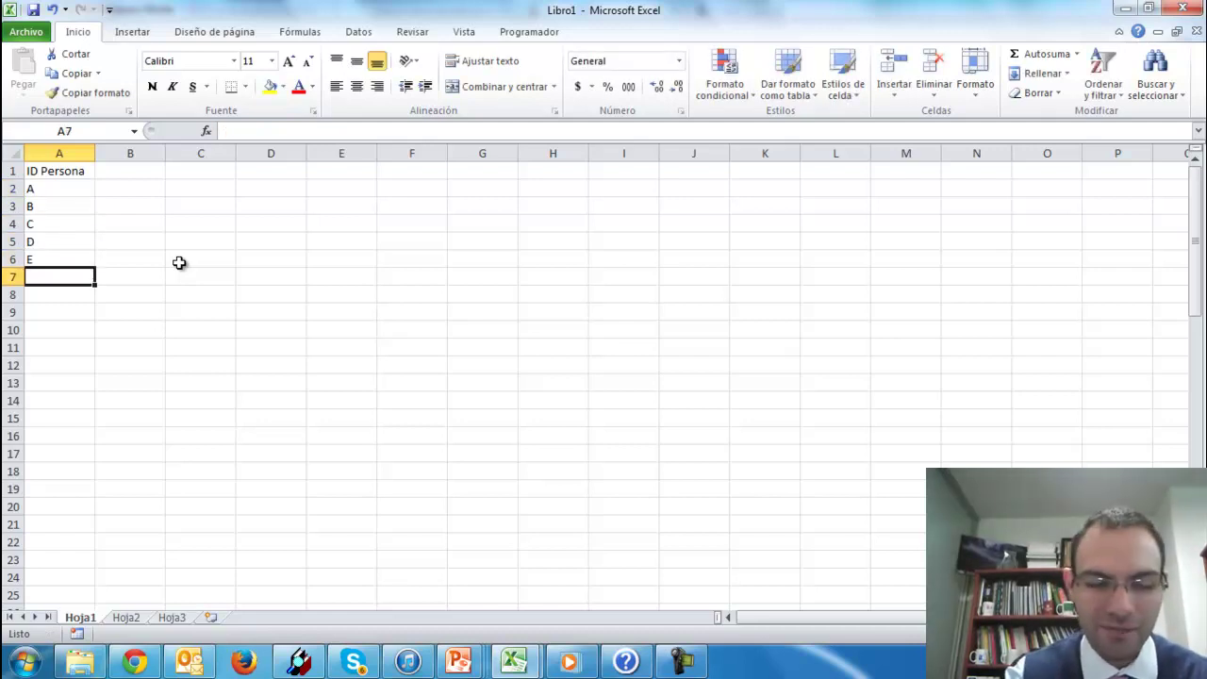
pyautogui.write('FG')
pyautogui.press('BackSpace')
pyautogui.press('Return')
pyautogui.write('G')
# Step: Enter the numbers 1 to 9 as person identifiers in cells A2:A10
pyautogui.press('Up')
pyautogui.press('Up')
pyautogui.press('Up')
pyautogui.press('Up')
pyautogui.press('Up')
pyautogui.press('Up')
pyautogui.write('1')
pyautogui.press('Return')
pyautogui.write('2')
pyautogui.press('Return')
pyautogui.write('3')
pyautogui.press('Return')
pyautogui.write('4')
pyautogui.press('Return')
pyautogui.write('5')
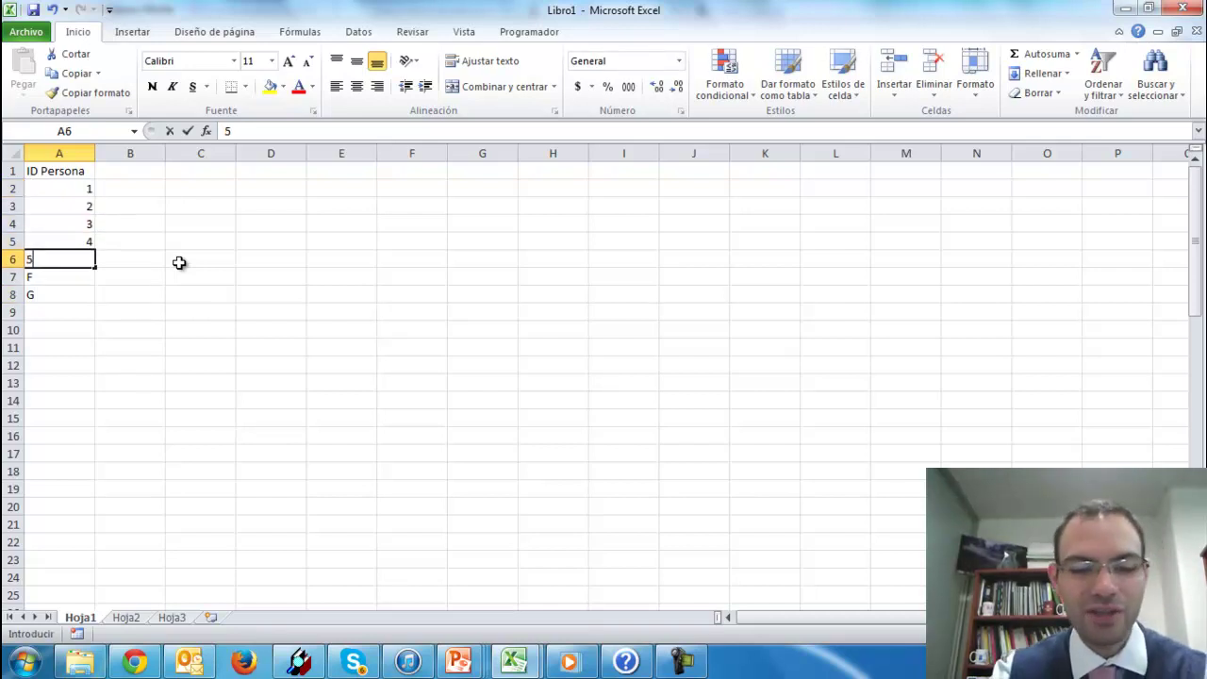
pyautogui.press('Return')
pyautogui.write('6')
pyautogui.press('Return')
pyautogui.write('7')
pyautogui.press('Return')
pyautogui.write('8')
pyautogui.press('Return')
pyautogui.write('9')
pyautogui.press('Return')
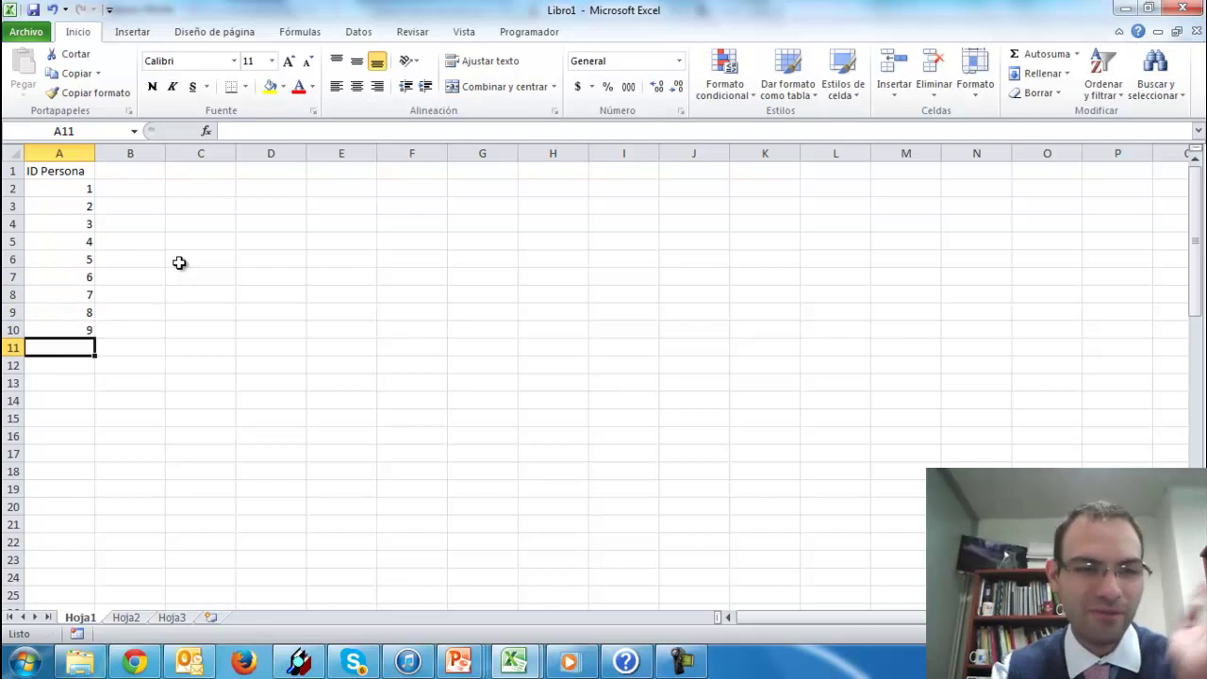
# Step: Enter the response headers R1 to R15 across cells B1:P1, filling the series from its first entries
pyautogui.click(140, 171)
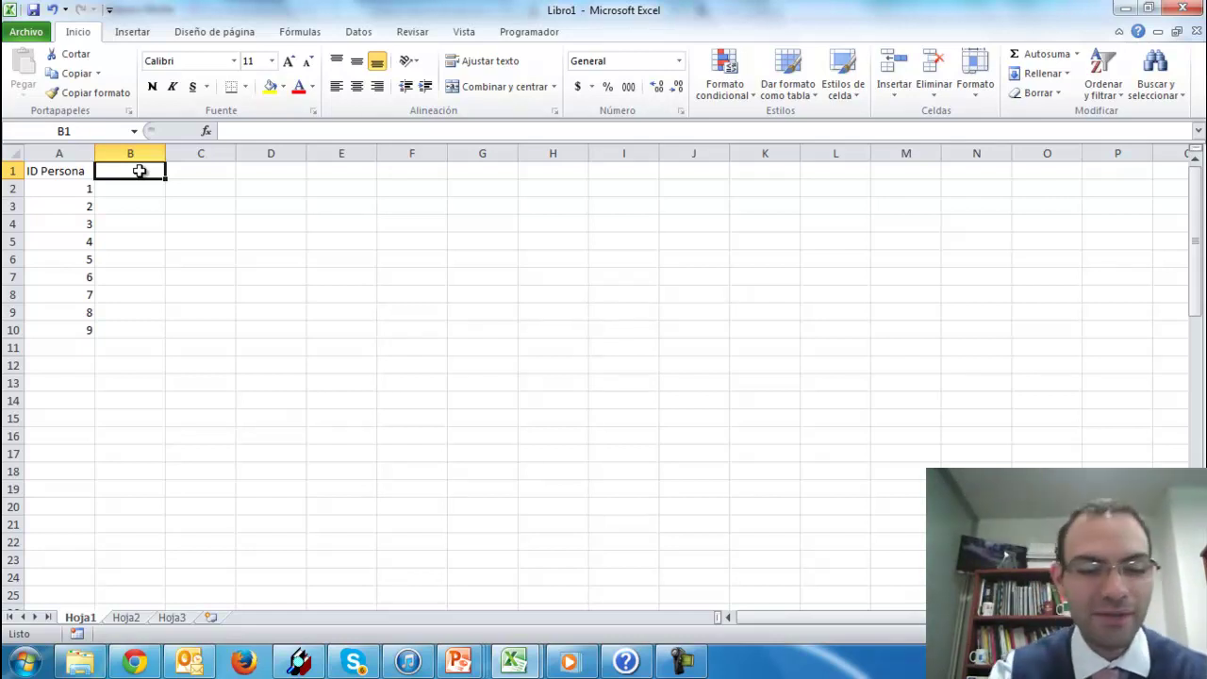
pyautogui.write('R1')
pyautogui.press('Tab')
pyautogui.write('R2')
pyautogui.press('Tab')
pyautogui.write('R3')
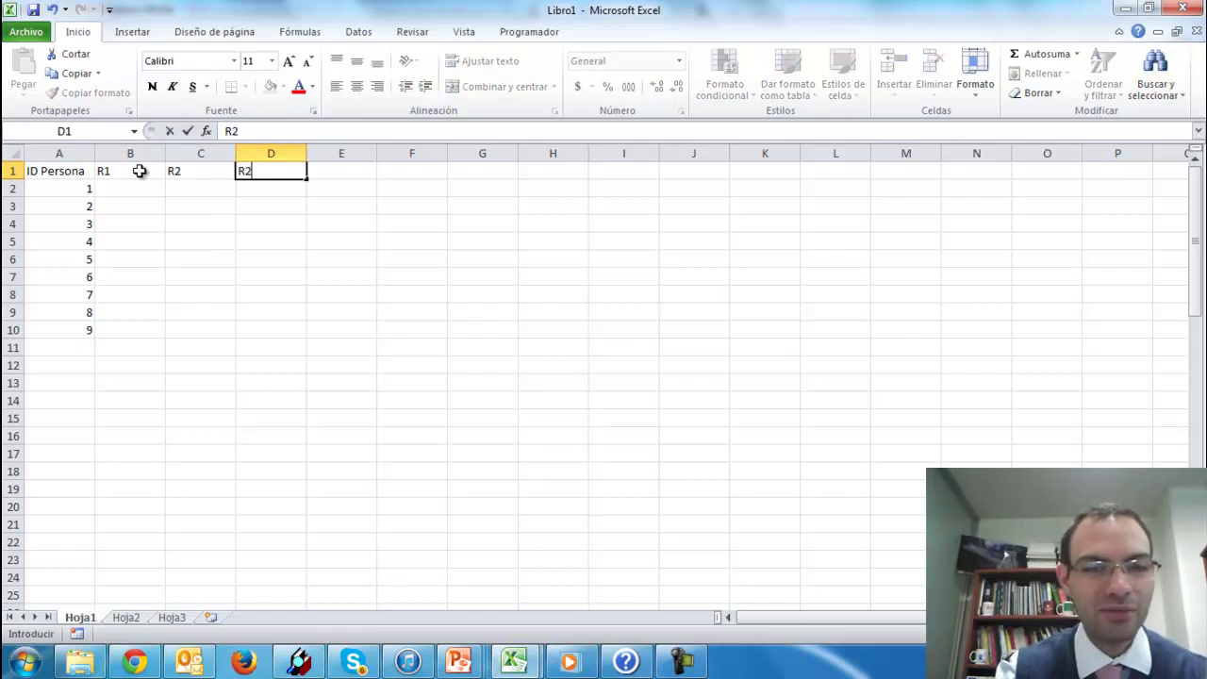
pyautogui.press('Tab')
pyautogui.moveTo(140, 171); pyautogui.dragTo(1135, 171)
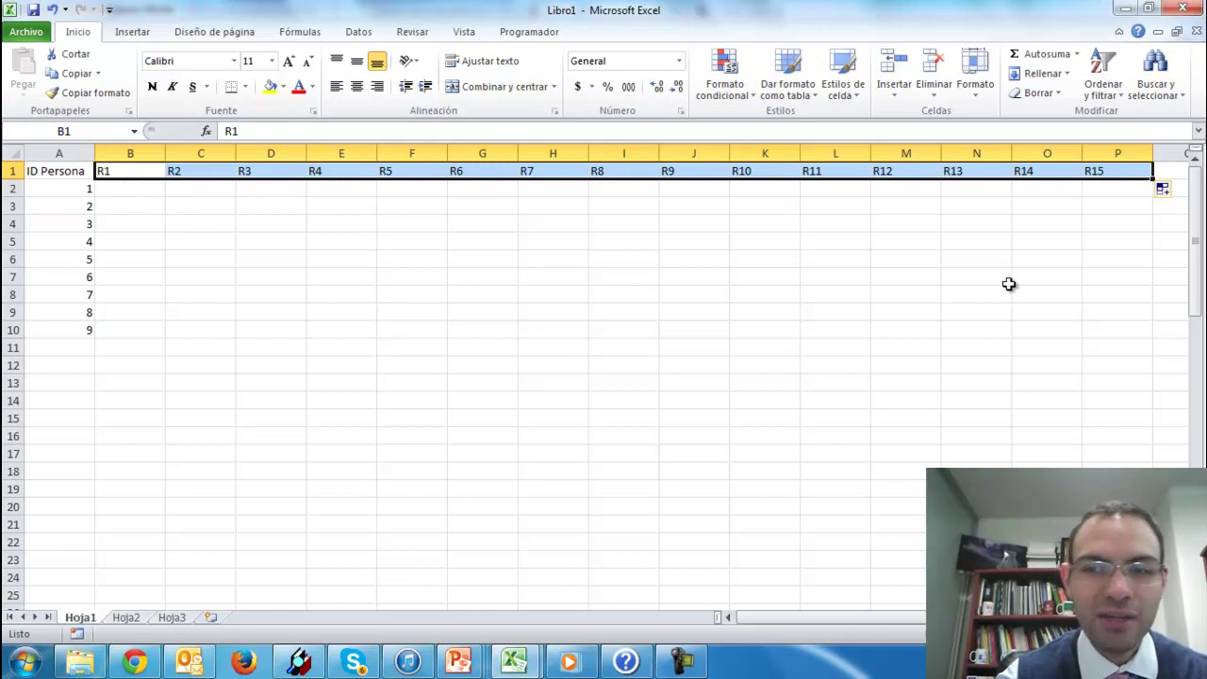
# Step: Score person 1's answer to R1 as 1 in cell B2
pyautogui.click(121, 192)
pyautogui.press('Left')
pyautogui.press('Right')
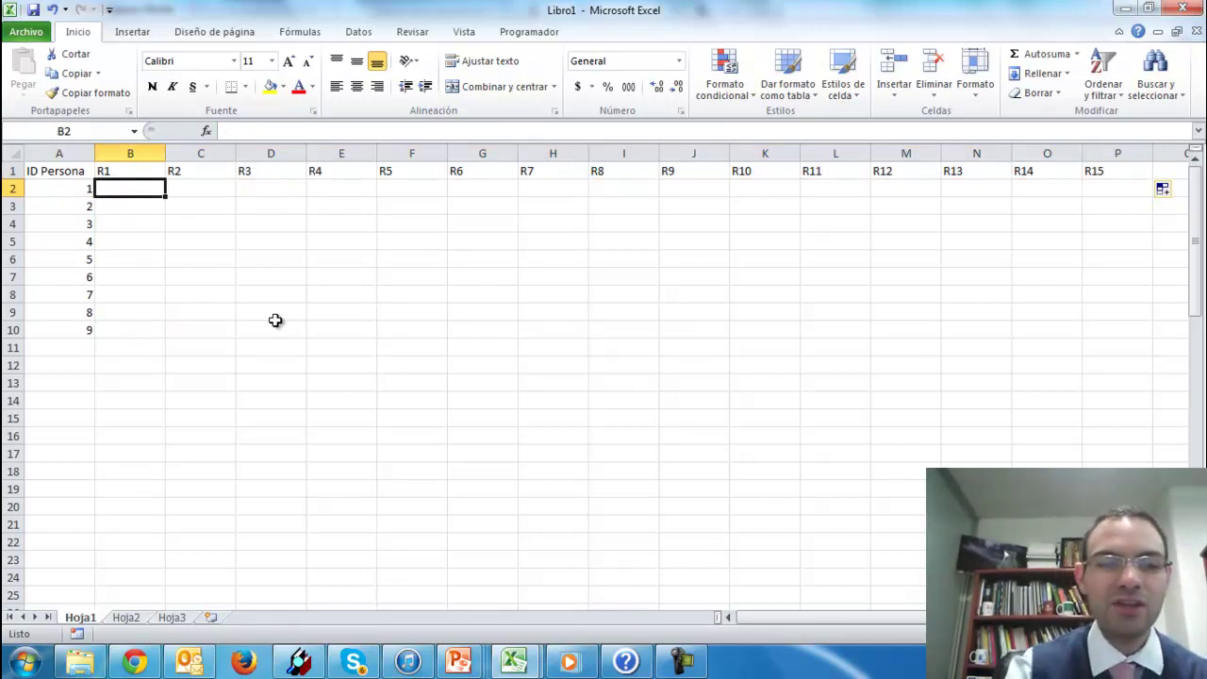
pyautogui.write('0')
pyautogui.press('Return')
pyautogui.press('Up')
pyautogui.write('1')
pyautogui.press('Return')
pyautogui.press('Up')
pyautogui.press('Right')
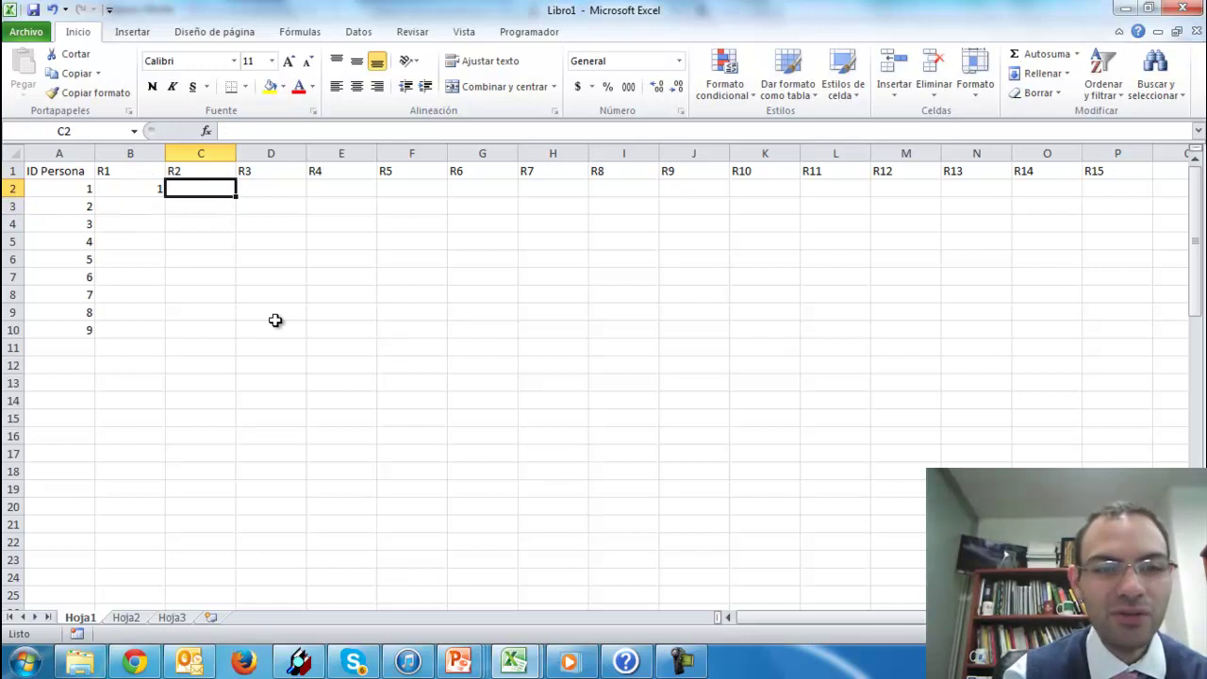
# Step: Enter person 1's scores for R2 to R8 in row 2 as 1, 0, 0, 0, 1, 1, 0
pyautogui.write('1')
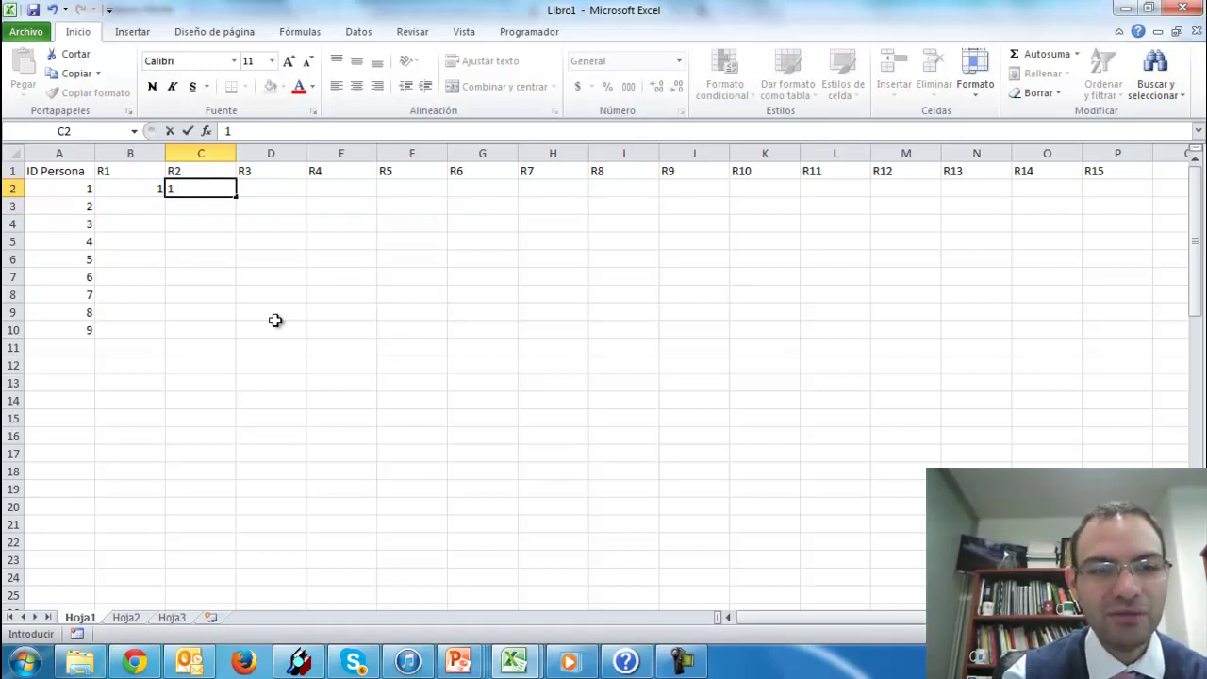
pyautogui.press('Right')
pyautogui.write('09')
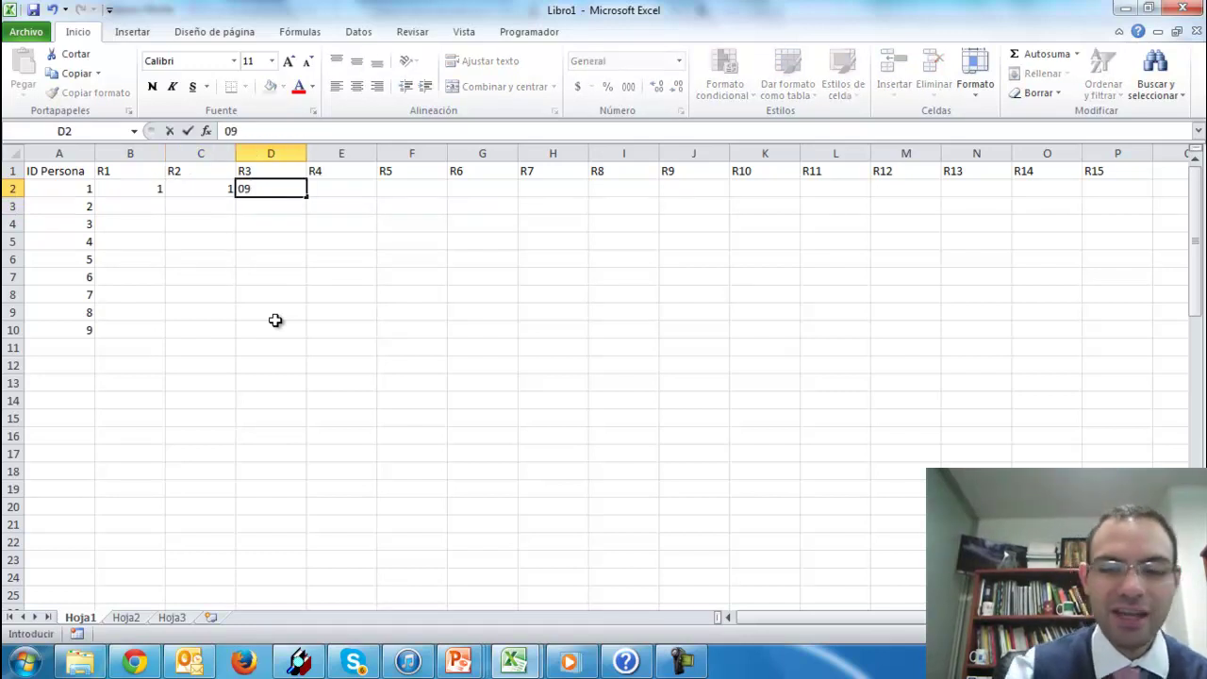
pyautogui.press('BackSpace')
pyautogui.press('Right')
pyautogui.write('0')
pyautogui.press('Right')
pyautogui.write('0')
pyautogui.press('Right')
pyautogui.write('1')
pyautogui.press('Right')
pyautogui.write('1')
pyautogui.press('Right')
pyautogui.write('0')
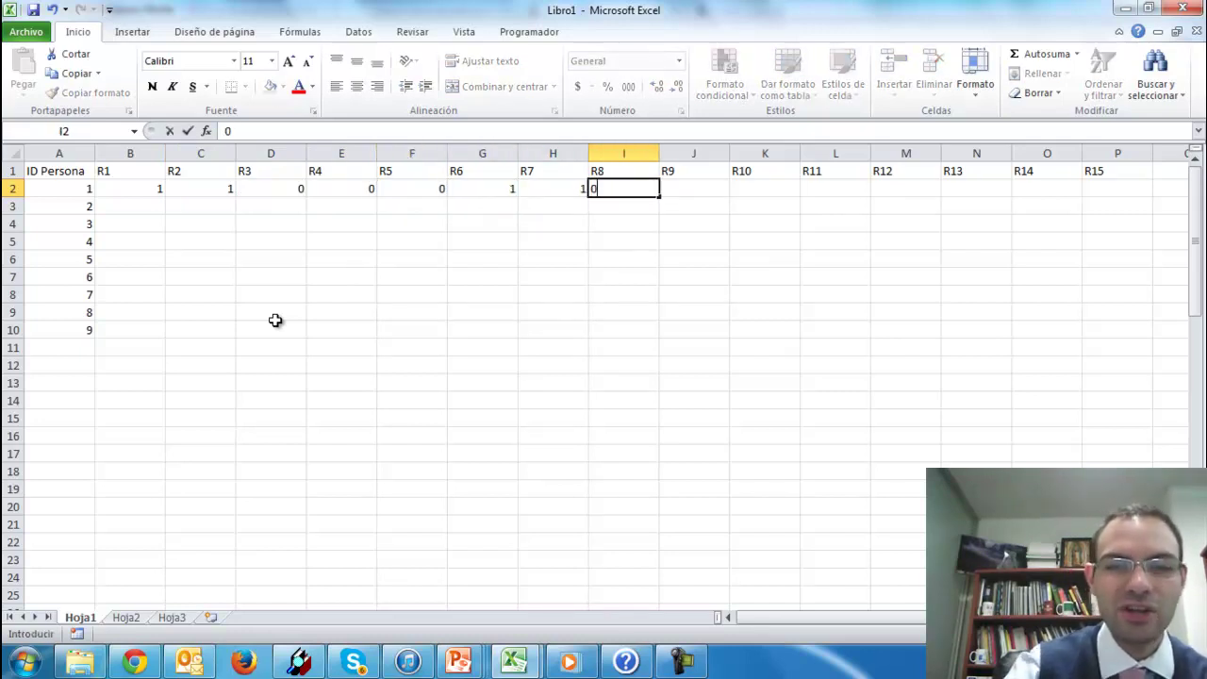
pyautogui.press('Right')
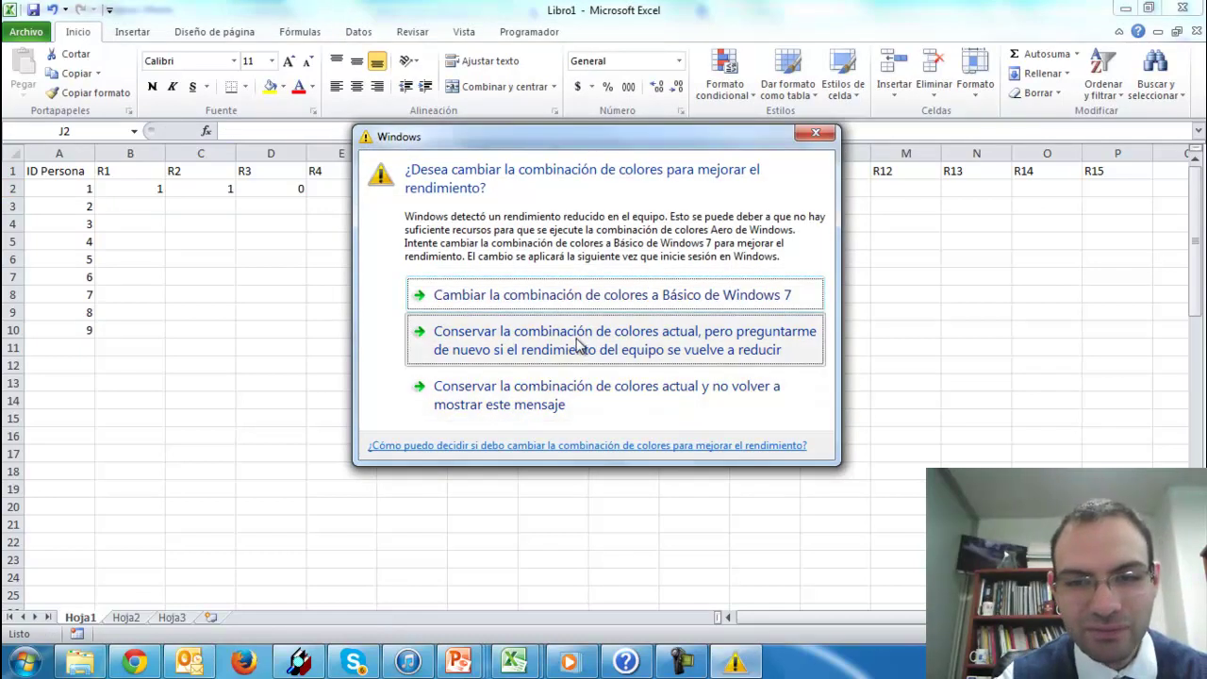
# Step: Keep the current Windows colour scheme but allow future prompts, and enter 1, 0, 0, 1 for person 1's R9 to R12
pyautogui.click(574, 345)
pyautogui.write('1')
pyautogui.press('Tab')
pyautogui.write('0')
pyautogui.press('Tab')
pyautogui.write('0')
pyautogui.press('Tab')
pyautogui.write('1')
pyautogui.press('Down')
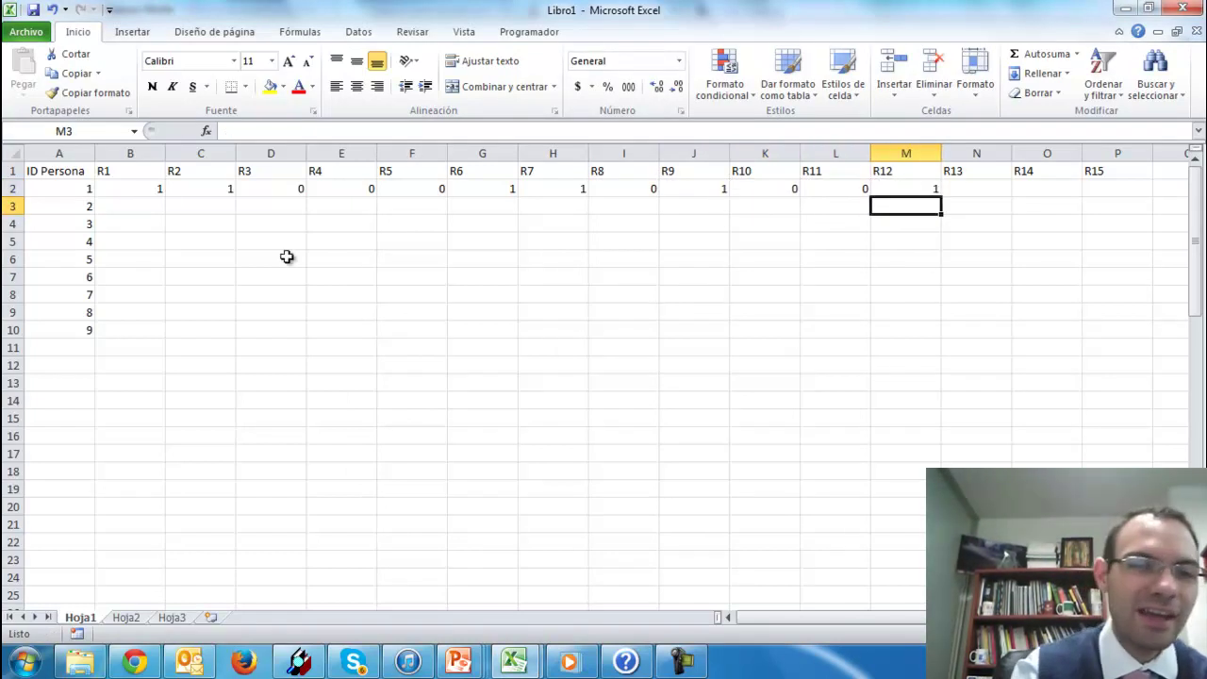
# Step: Enter person 2's scores for R1 to R4 in cells B3:E3 as 0, 1, 1, 1
pyautogui.moveTo(168, 187); pyautogui.dragTo(158, 187)
pyautogui.click(132, 210)
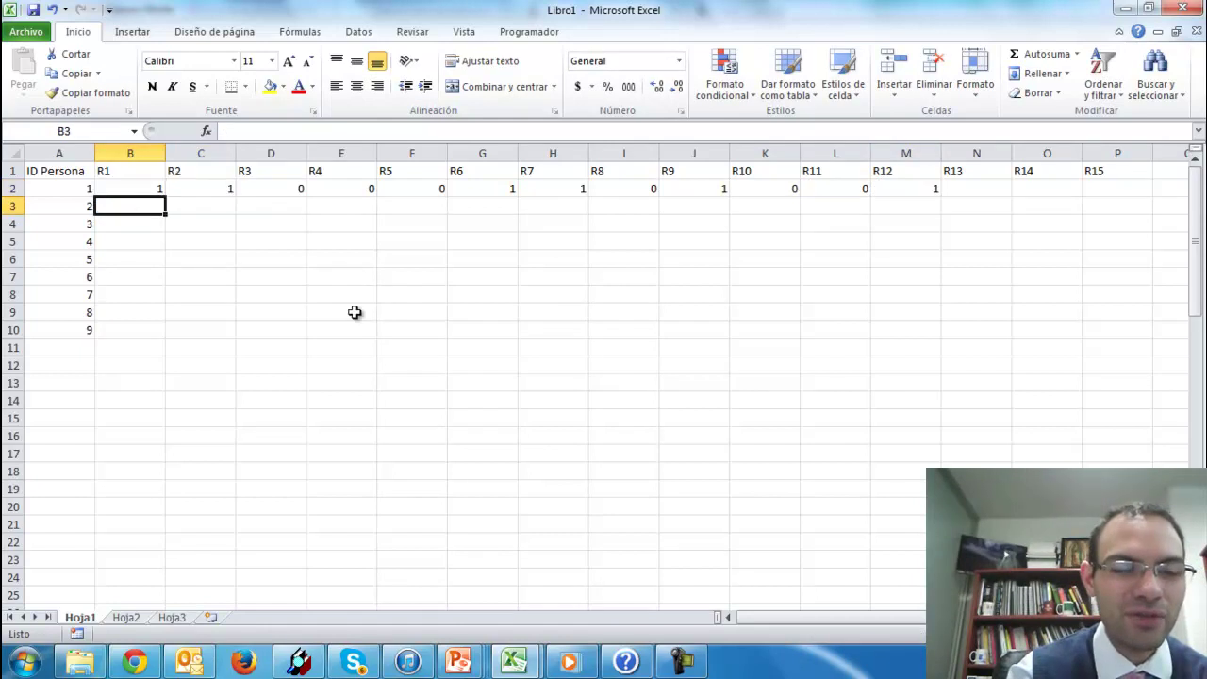
pyautogui.write('0')
pyautogui.press('Tab')
pyautogui.write('1')
pyautogui.press('Tab')
pyautogui.write('1')
pyautogui.press('Tab')
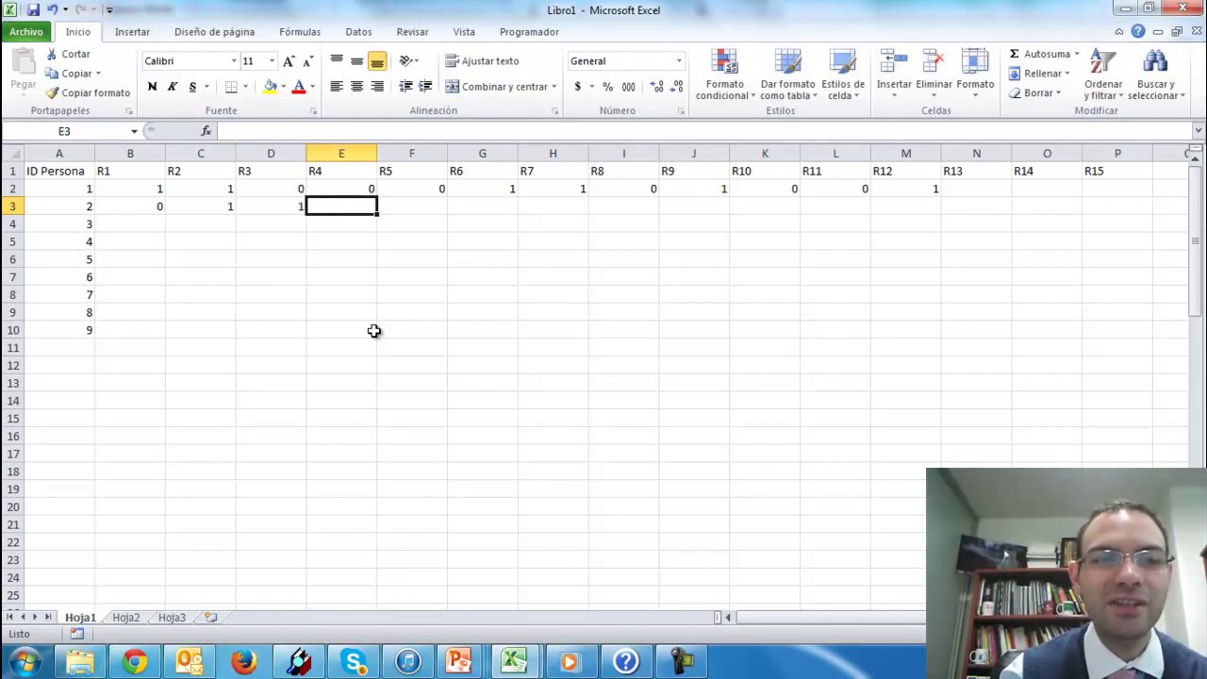
pyautogui.write('1')
pyautogui.press('Tab')
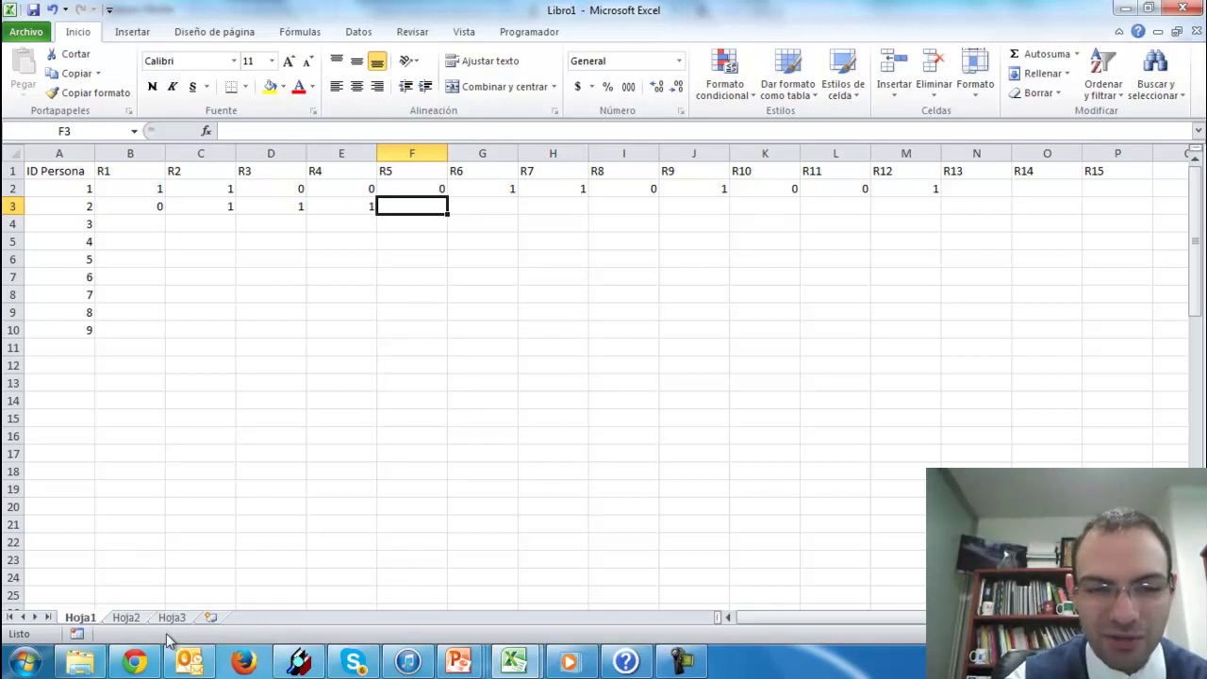
# Step: Go to sheet Hoja2 and make the header cells A1:P1 bold
pyautogui.click(127, 617)
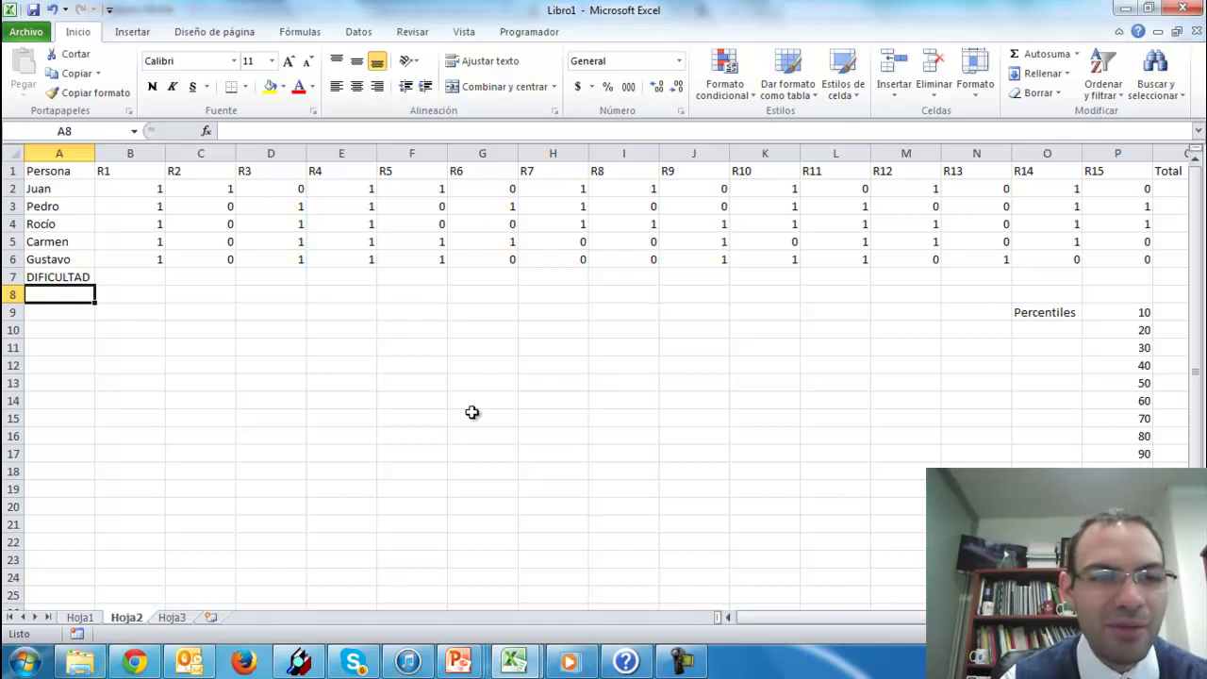
pyautogui.moveTo(66, 170); pyautogui.dragTo(984, 168)
pyautogui.hscroll(-2, 990, 170)
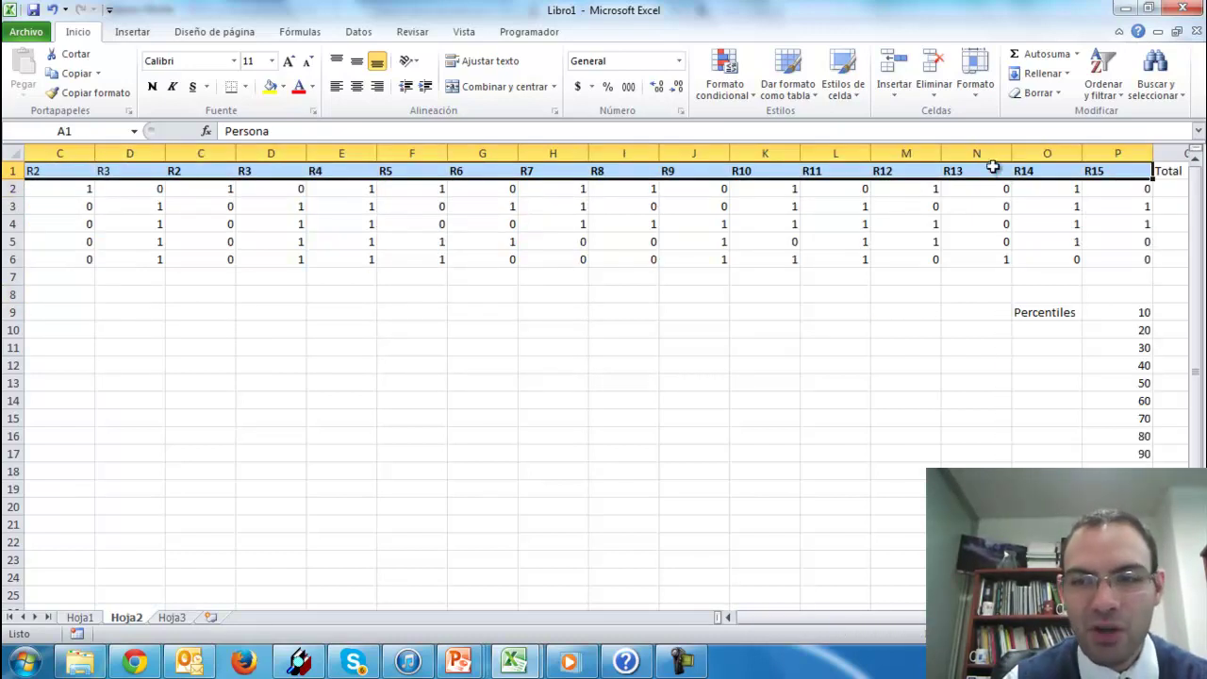
# Step: Clear the total formulas in cells Q2:Q6 and return to the start of the sheet
pyautogui.click(1172, 187)
pyautogui.hotkey('ctrl', 'shift', 'Down')
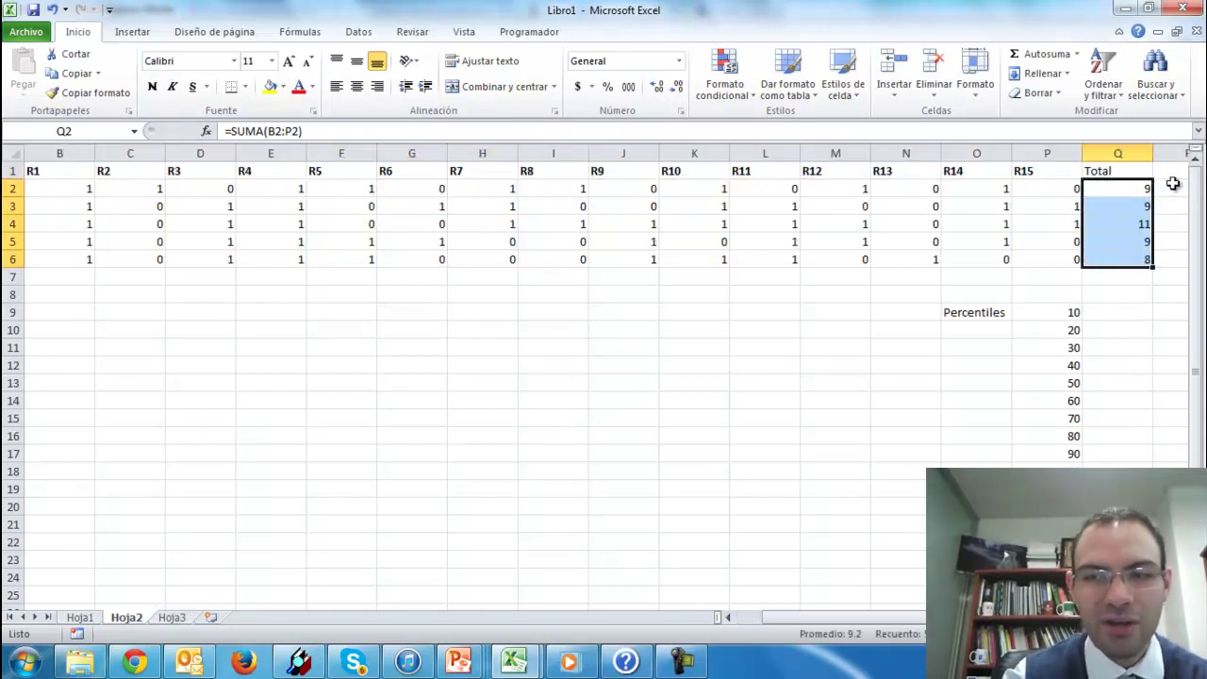
pyautogui.hotkey('ctrl', 'Home')
# Step: Examine the list of persons in column A and the last person's scores across row 6
pyautogui.press('Down')
pyautogui.press('Down')
pyautogui.press('Down')
pyautogui.press('Down')
pyautogui.press('Down')
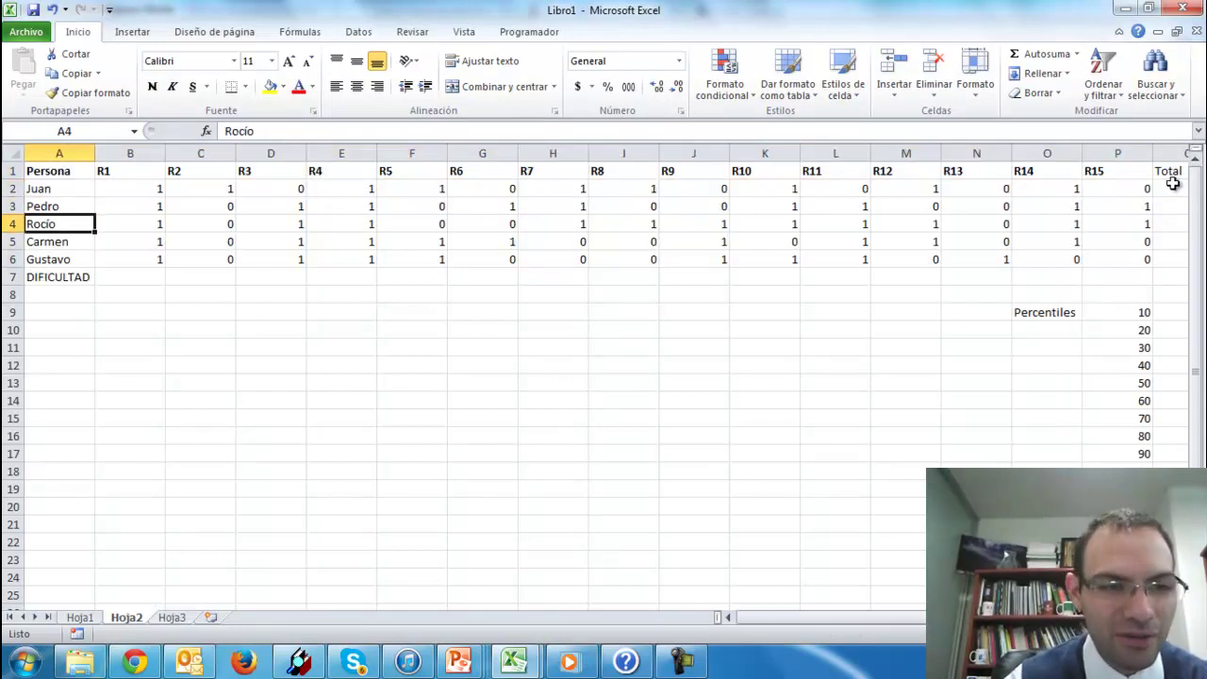
pyautogui.press('Right')
pyautogui.press('Right')
pyautogui.press('Right')
pyautogui.press('Right')
pyautogui.press('Right')
pyautogui.press('Right')
pyautogui.press('Right')
pyautogui.press('Right')
pyautogui.press('Right')
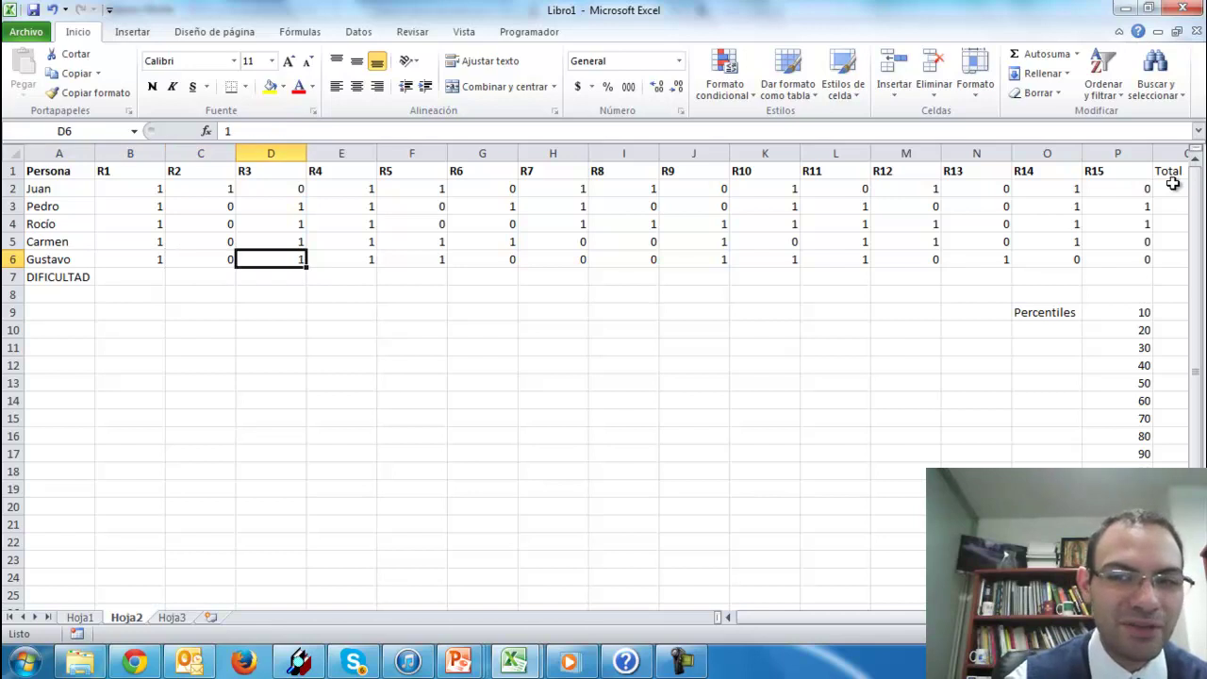
pyautogui.press('Right')
pyautogui.press('Right')
pyautogui.press('Right')
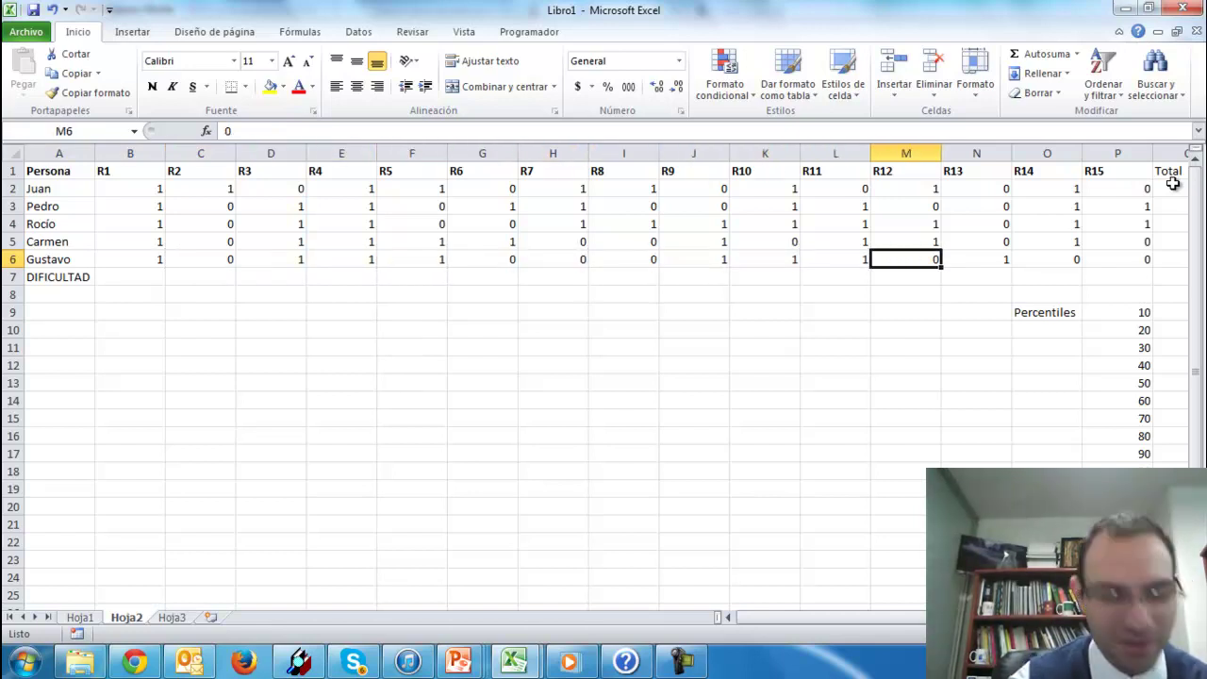
pyautogui.press('Right')
pyautogui.press('Right')
pyautogui.press('Right')
pyautogui.press('Right')
pyautogui.press('Right')
pyautogui.press('Left')
pyautogui.press('Left')
# Step: Examine the Total column heading and the first person's scores back across row 2
pyautogui.press('Up')
pyautogui.press('Up')
pyautogui.press('Up')
pyautogui.press('Up')
pyautogui.press('Up')
pyautogui.press('Right')
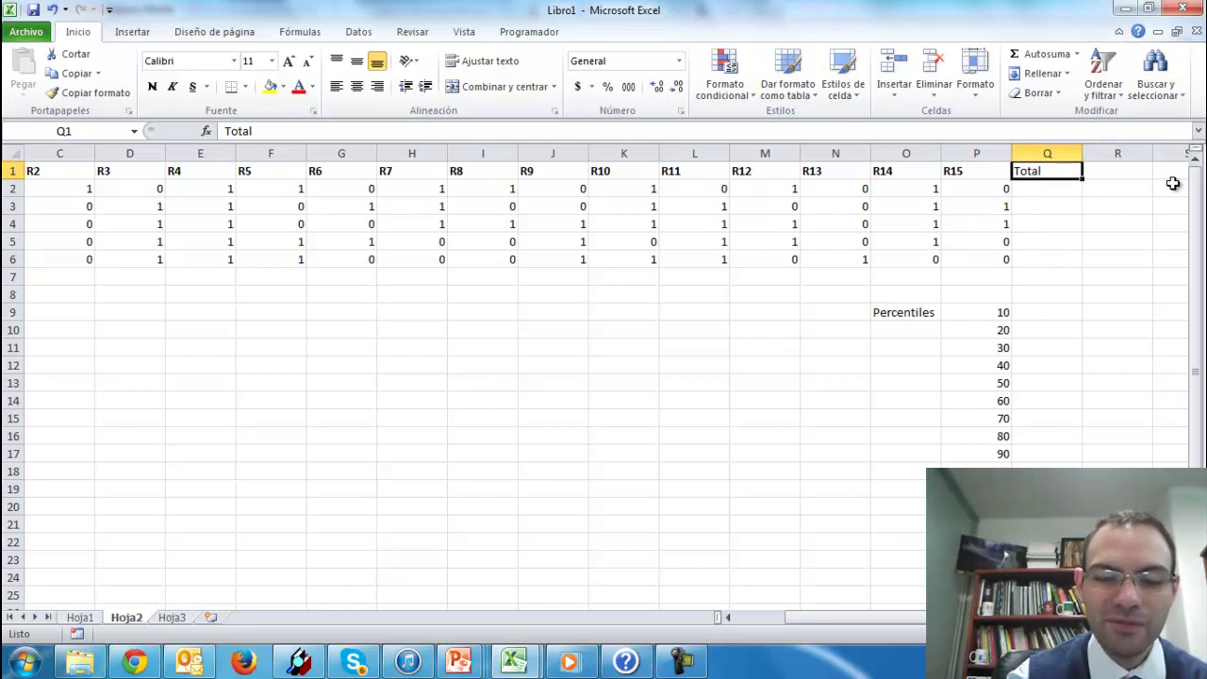
pyautogui.press('Down')
pyautogui.press('Left')
pyautogui.press('Left')
pyautogui.press('Left')
pyautogui.press('Left')
pyautogui.press('Left')
pyautogui.press('Left')
pyautogui.press('Left')
pyautogui.press('Left')
pyautogui.press('Left')
pyautogui.press('Left')
pyautogui.press('Left')
pyautogui.press('Left')
pyautogui.press('Left')
pyautogui.press('Left')
pyautogui.press('Left')
pyautogui.press('Left')
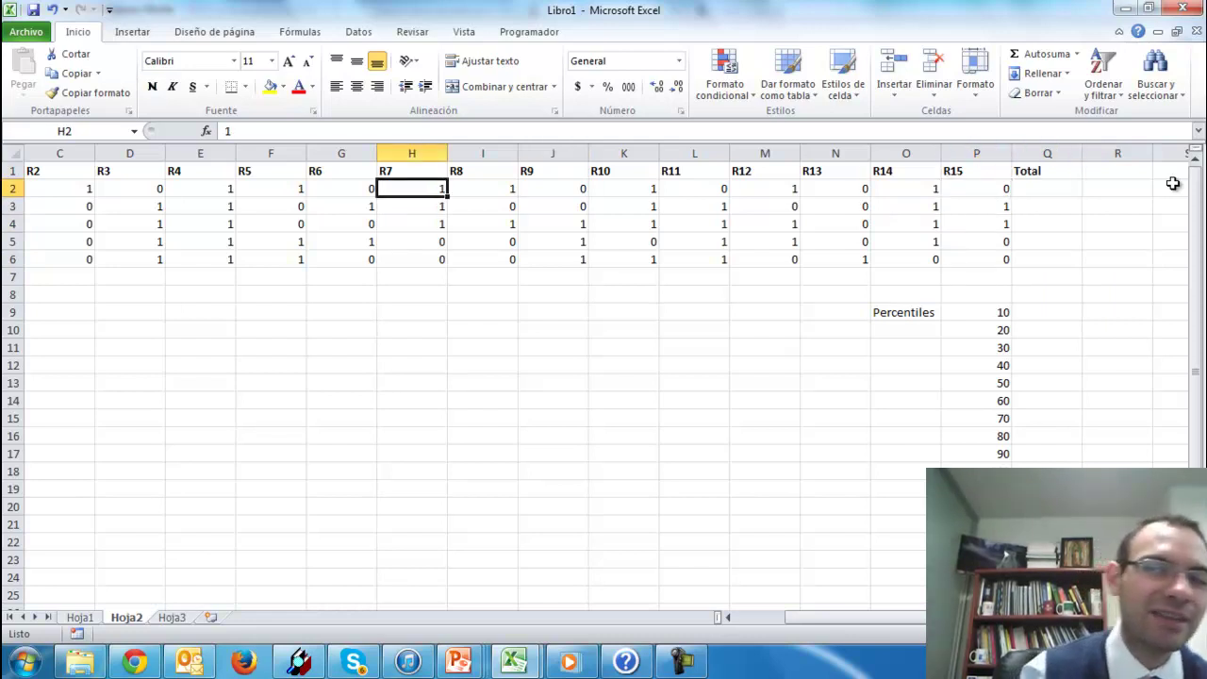
# Step: Examine the first person's scores across row 2 up to the empty Total cell
pyautogui.press('Right')
pyautogui.press('Right')
pyautogui.press('Right')
pyautogui.press('Right')
pyautogui.press('Right')
pyautogui.press('Right')
pyautogui.press('Right')
pyautogui.press('Right')
pyautogui.press('Right')
pyautogui.press('Right')
pyautogui.press('Right')
pyautogui.press('Right')
pyautogui.press('Right')
pyautogui.press('Right')
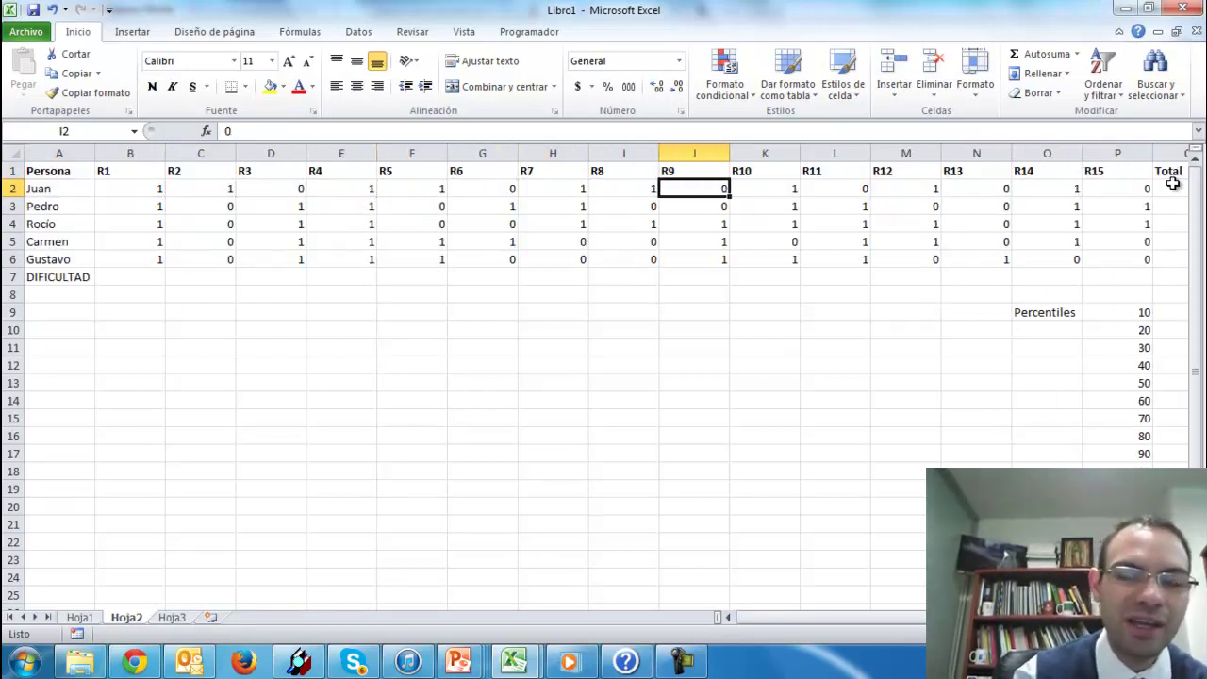
pyautogui.press('Right')
pyautogui.press('Right')
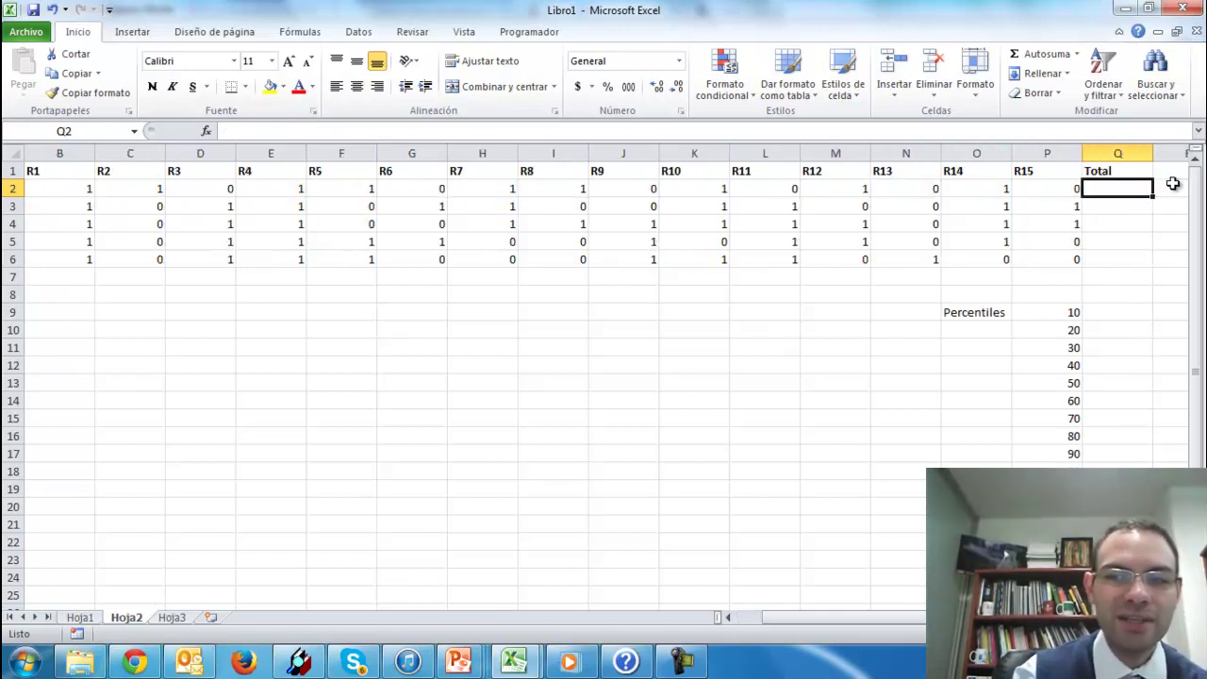
# Step: Enter the heading Total in cell Q1
pyautogui.press('Up')
pyautogui.write('tOT')
pyautogui.press('BackSpace')
pyautogui.press('BackSpace')
pyautogui.press('BackSpace')
pyautogui.write('TO')
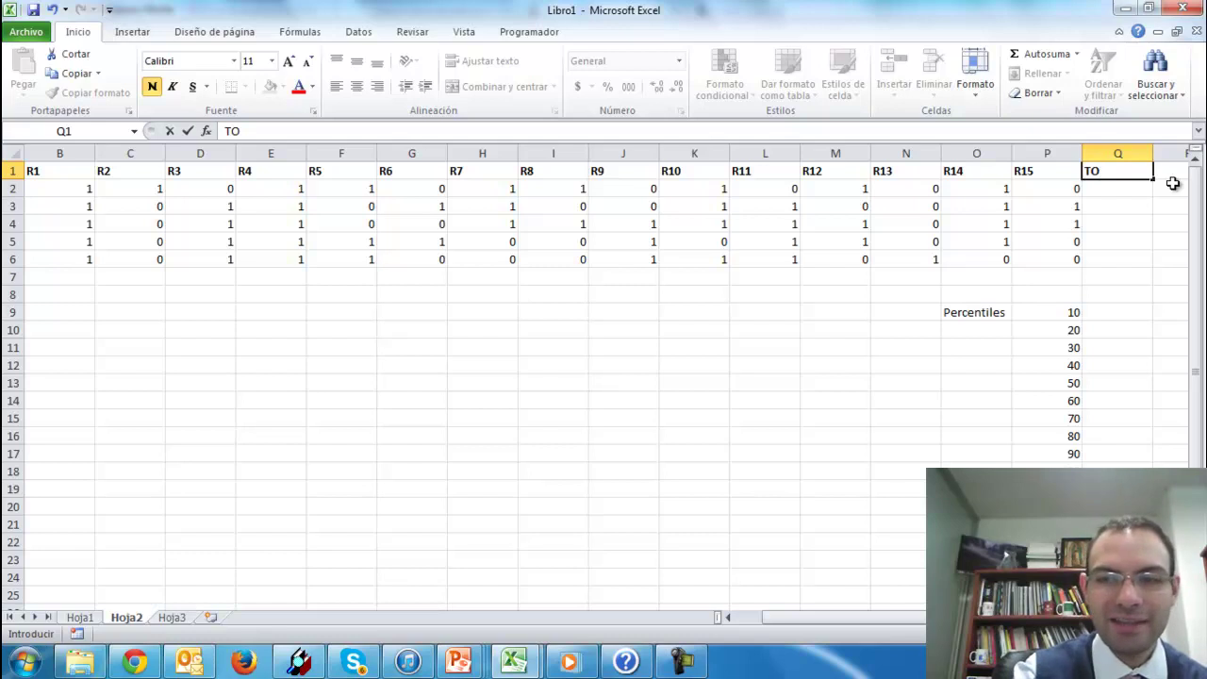
pyautogui.press('BackSpace')
pyautogui.write('otal')
pyautogui.press('Return')
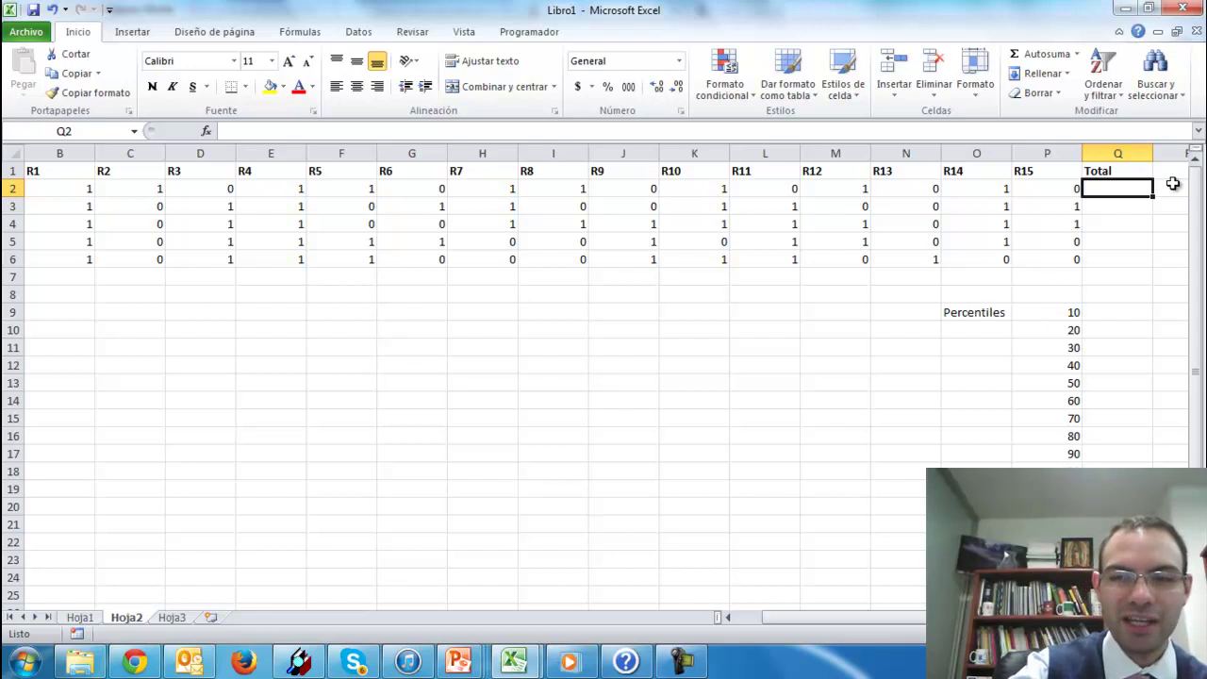
# Step: Calculate the first person's total in cell Q2 with the formula =SUMA(B2:P2)
pyautogui.write('=suma')
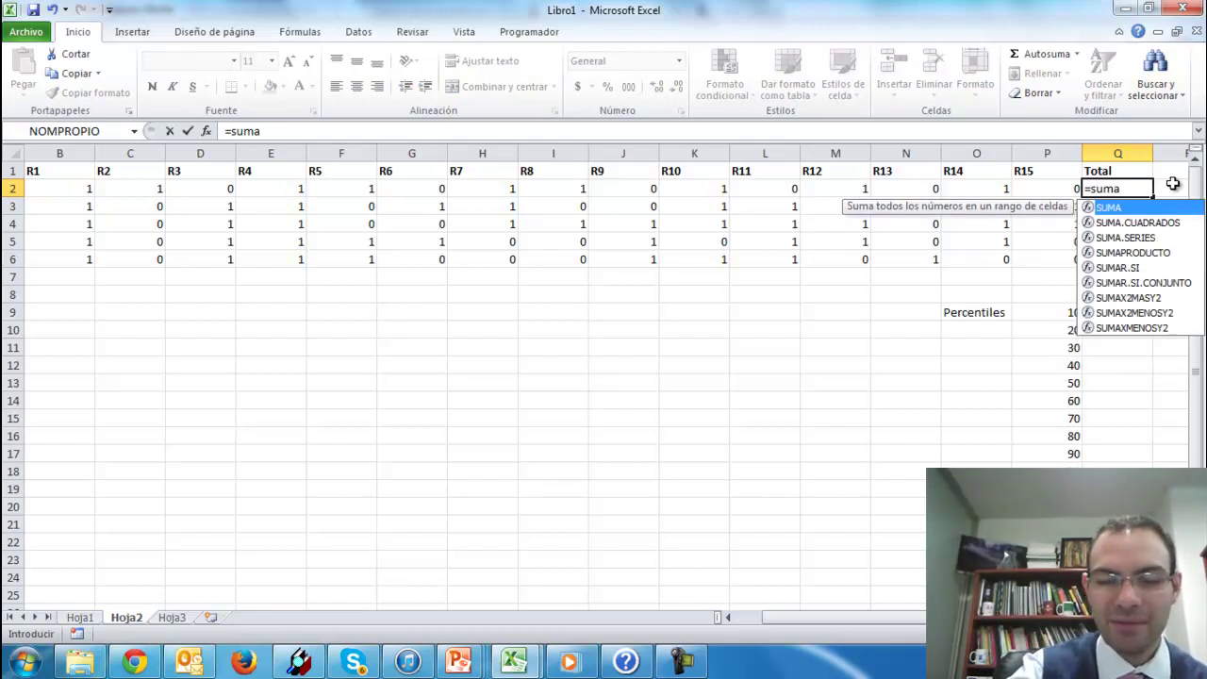
pyautogui.write('(')
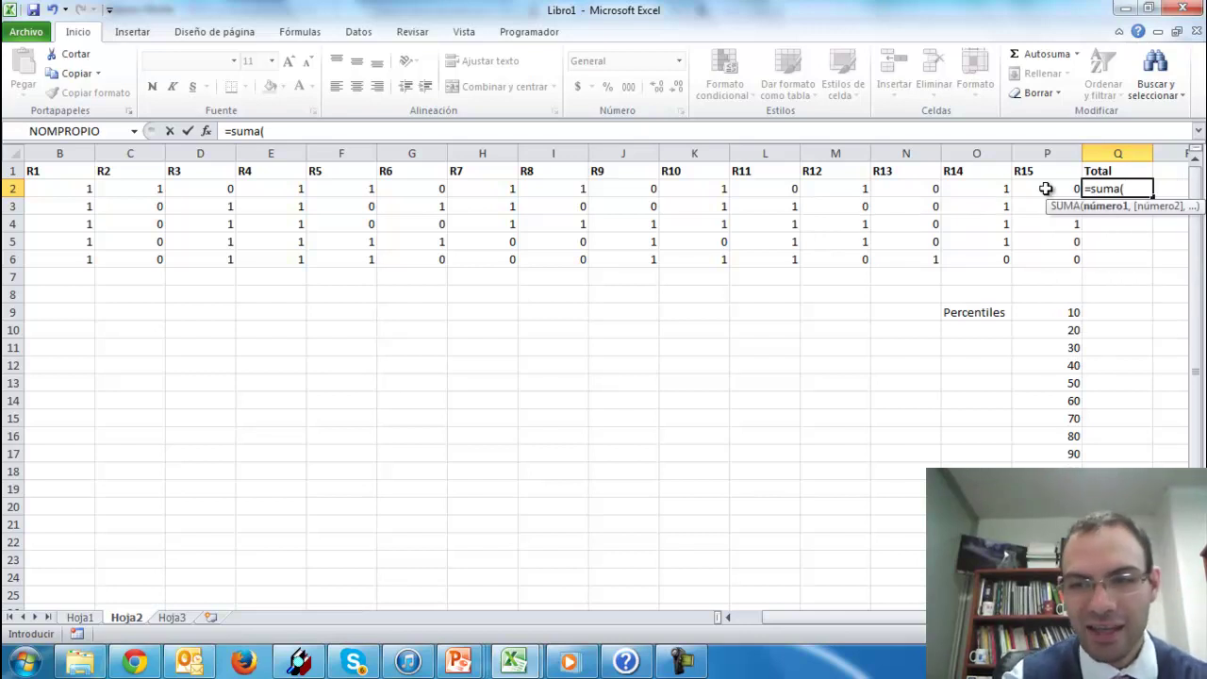
pyautogui.moveTo(1046, 189); pyautogui.dragTo(130, 189)
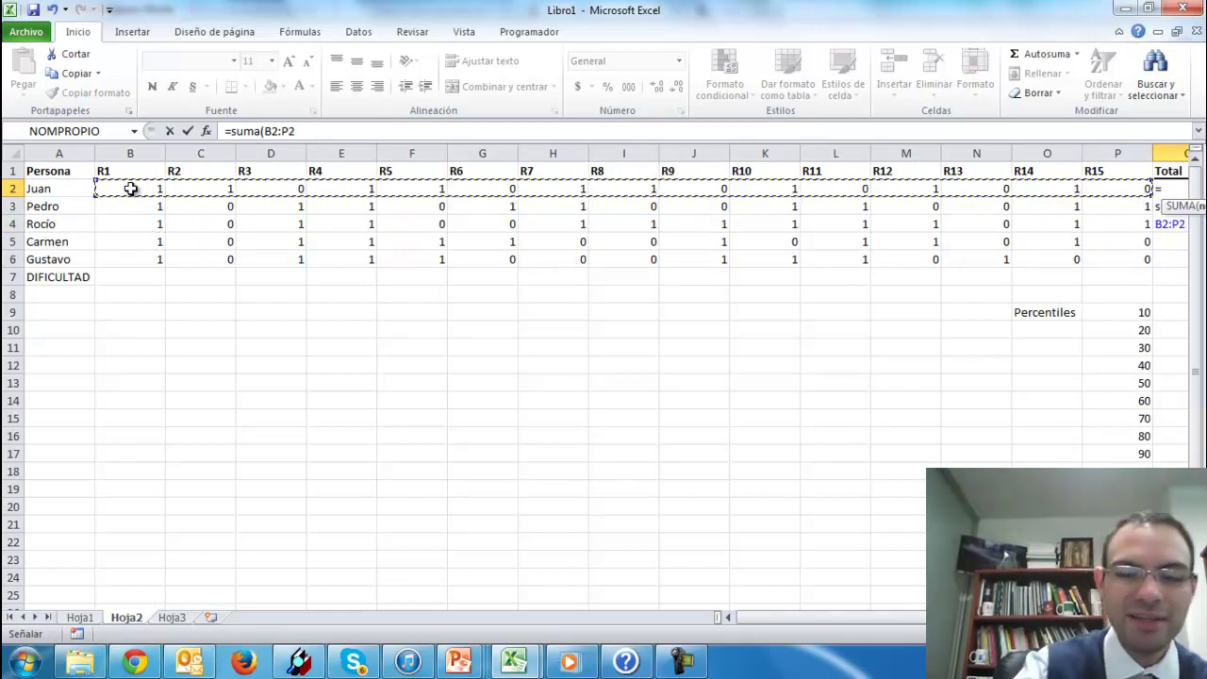
pyautogui.write(')')
pyautogui.press('Return')
pyautogui.press('Up')
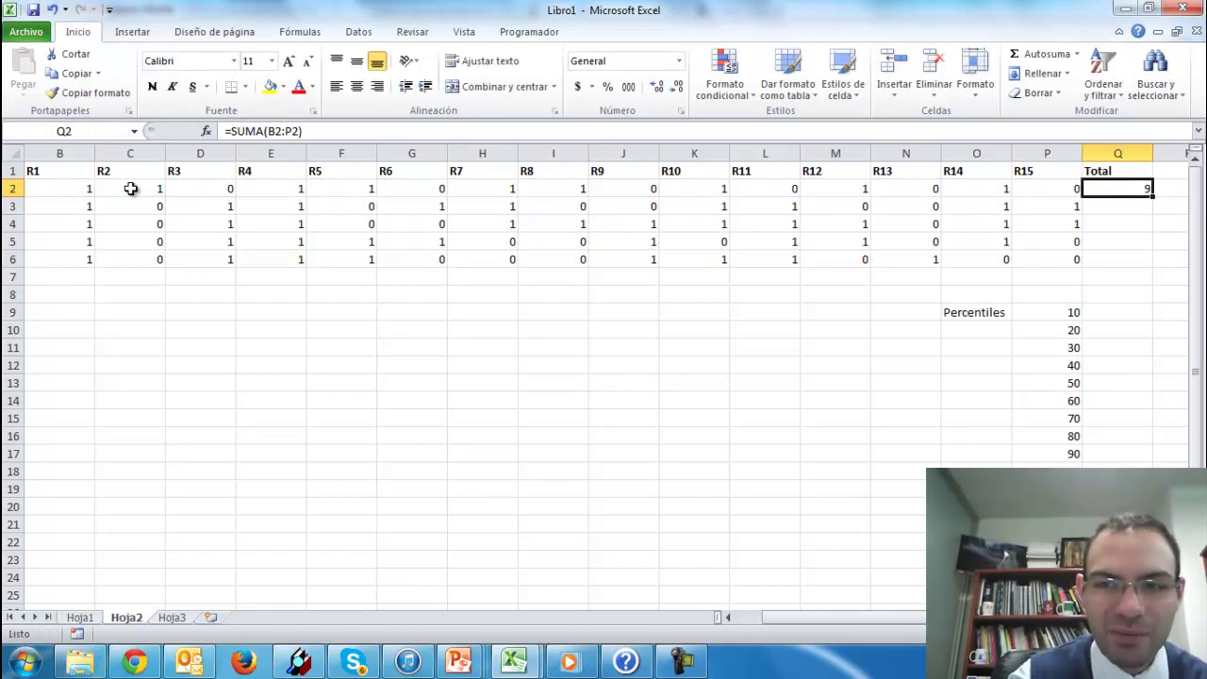
# Step: Compare the first person's individual scores across row 2 with the total in Q2
pyautogui.press('Left')
pyautogui.press('Left')
pyautogui.press('Left')
pyautogui.press('Left')
pyautogui.press('Left')
pyautogui.press('Left')
pyautogui.press('Left')
pyautogui.press('Left')
pyautogui.press('Left')
pyautogui.press('Left')
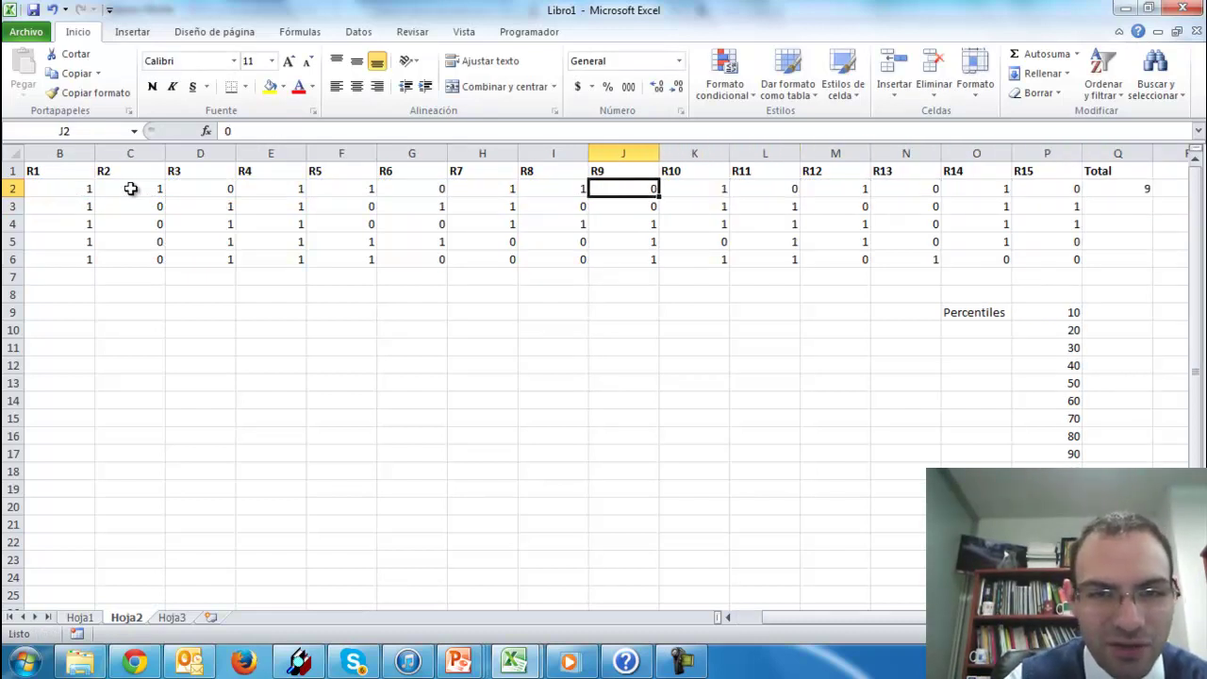
pyautogui.press('Left')
pyautogui.press('Left')
pyautogui.press('Left')
pyautogui.press('Left')
pyautogui.press('Left')
pyautogui.press('Right')
pyautogui.press('Right')
pyautogui.press('Right')
pyautogui.press('Right')
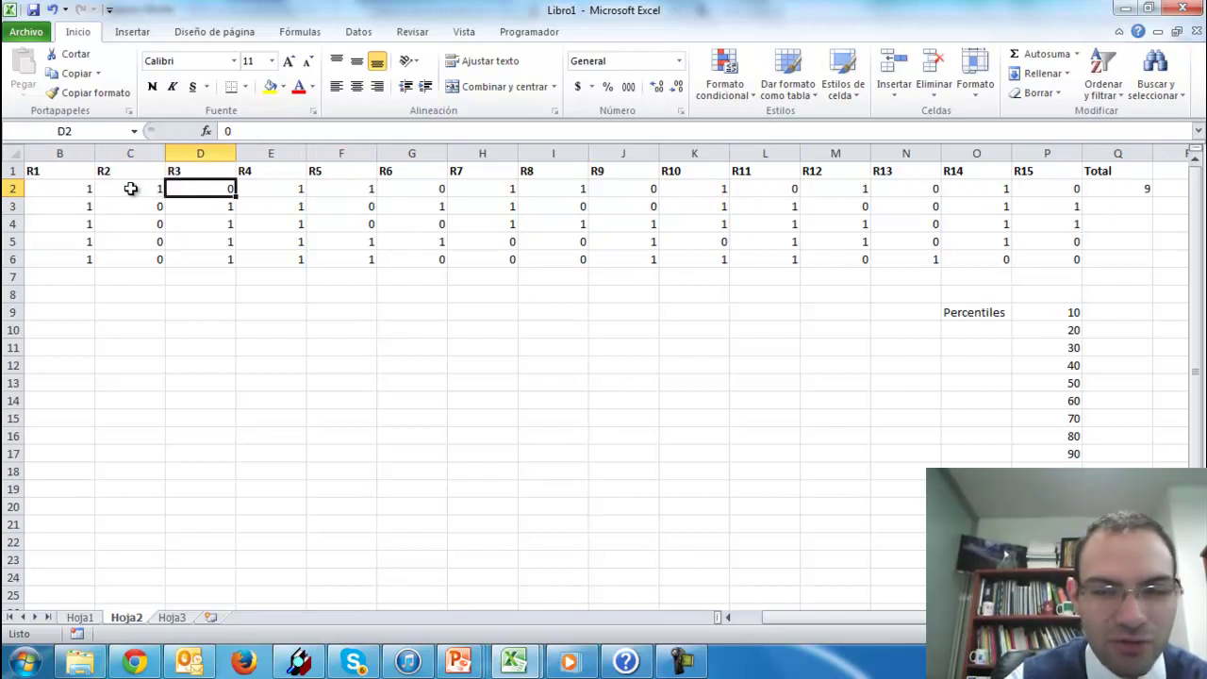
pyautogui.press('Right')
pyautogui.press('Right')
pyautogui.press('Right')
pyautogui.press('Right')
pyautogui.press('Right')
pyautogui.press('Right')
pyautogui.press('Right')
pyautogui.press('Right')
pyautogui.press('Right')
pyautogui.press('Right')
pyautogui.press('Right')
# Step: Fill the total formula from Q2 down to Q6 for the remaining persons
pyautogui.press('Left')
pyautogui.press('Right')
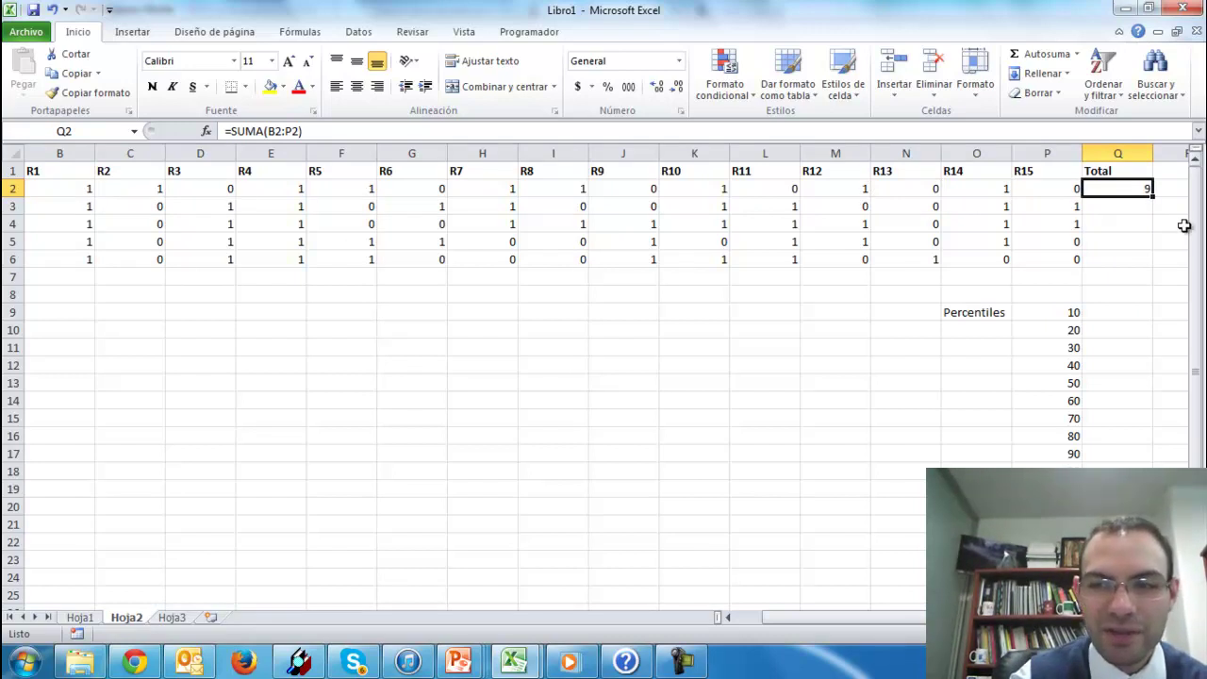
pyautogui.moveTo(1152, 195); pyautogui.dragTo(1153, 270)
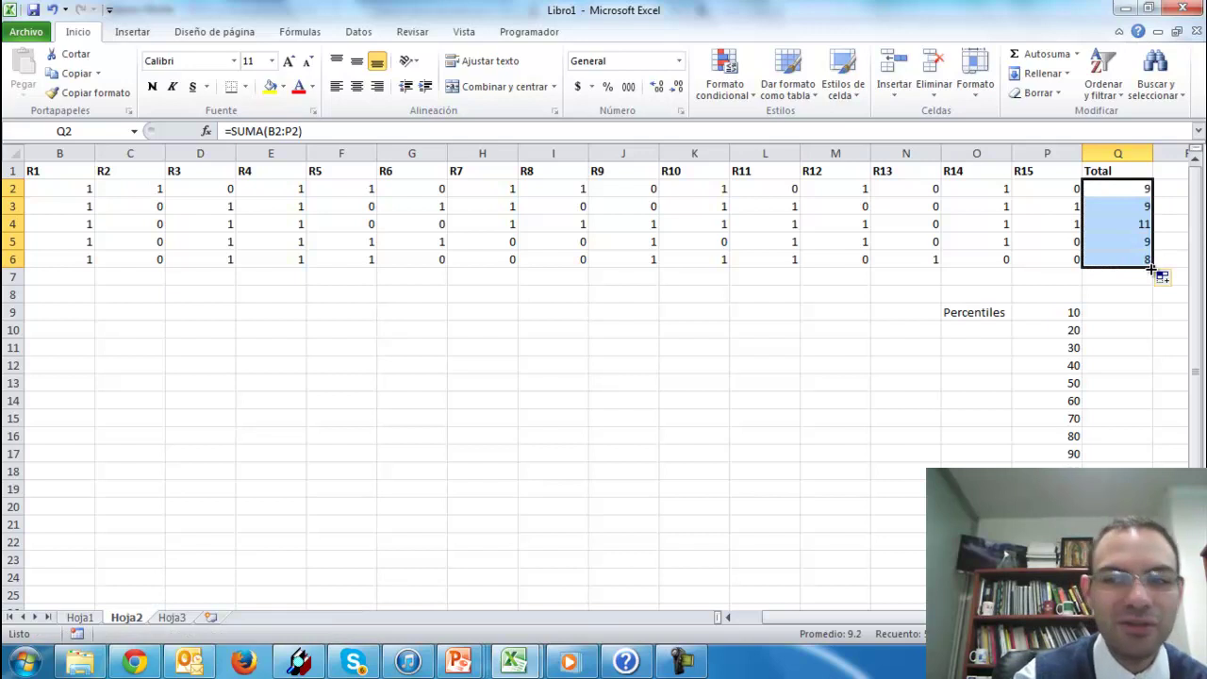
# Step: Check each person's name in column A against the total in column Q, row by row
pyautogui.click(1146, 190)
pyautogui.press('Home')
pyautogui.press('Down')
pyautogui.hotkey('ctrl', 'Right')
pyautogui.press('Down')
pyautogui.press('Home')
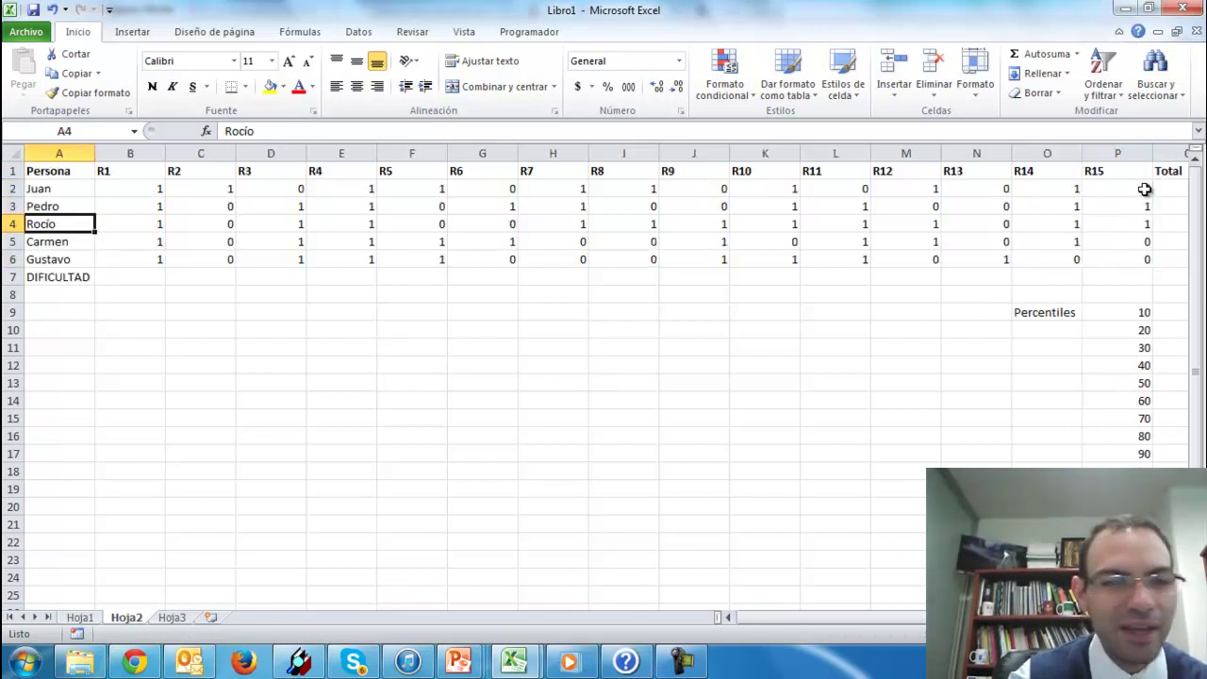
pyautogui.hotkey('ctrl', 'Right')
pyautogui.press('Down')
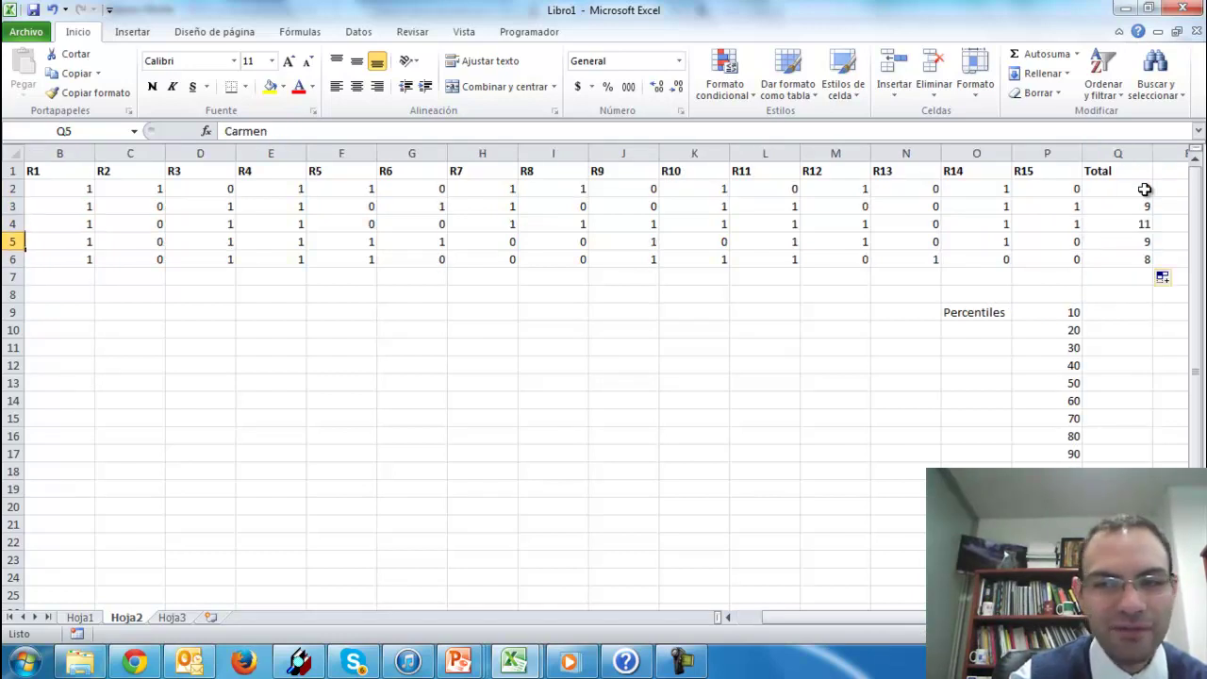
pyautogui.press('Home')
pyautogui.hotkey('ctrl', 'Right')
pyautogui.press('Down')
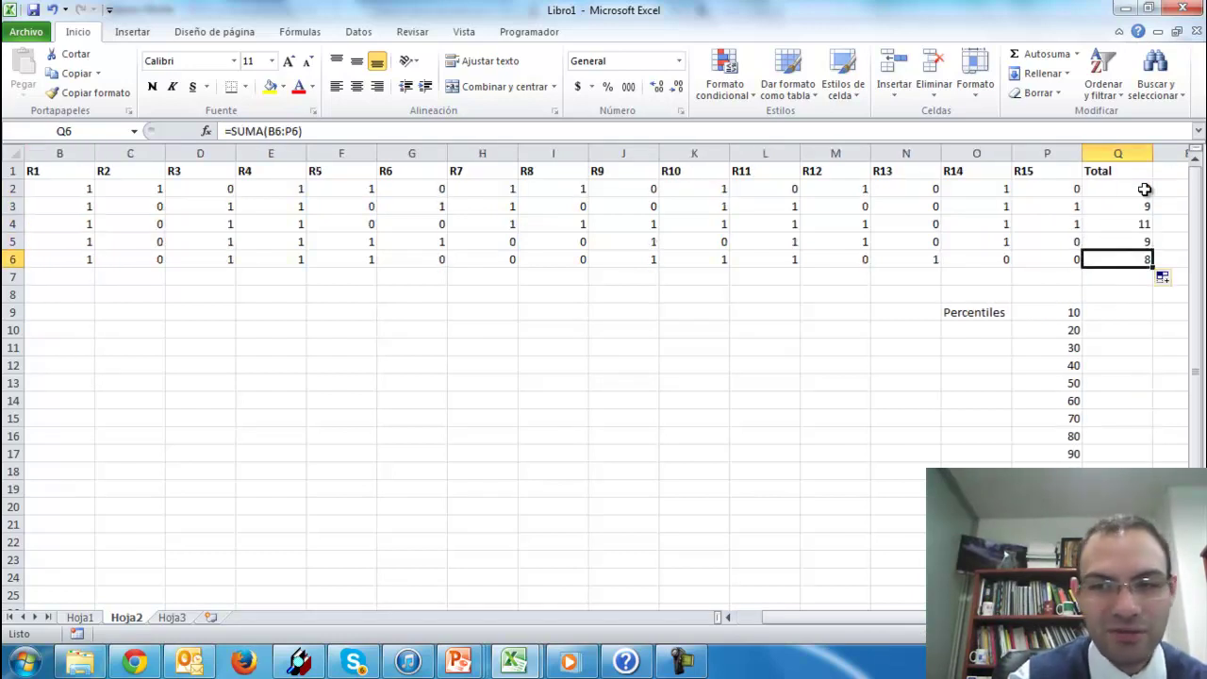
pyautogui.press('Home')
pyautogui.hotkey('ctrl', 'Right')
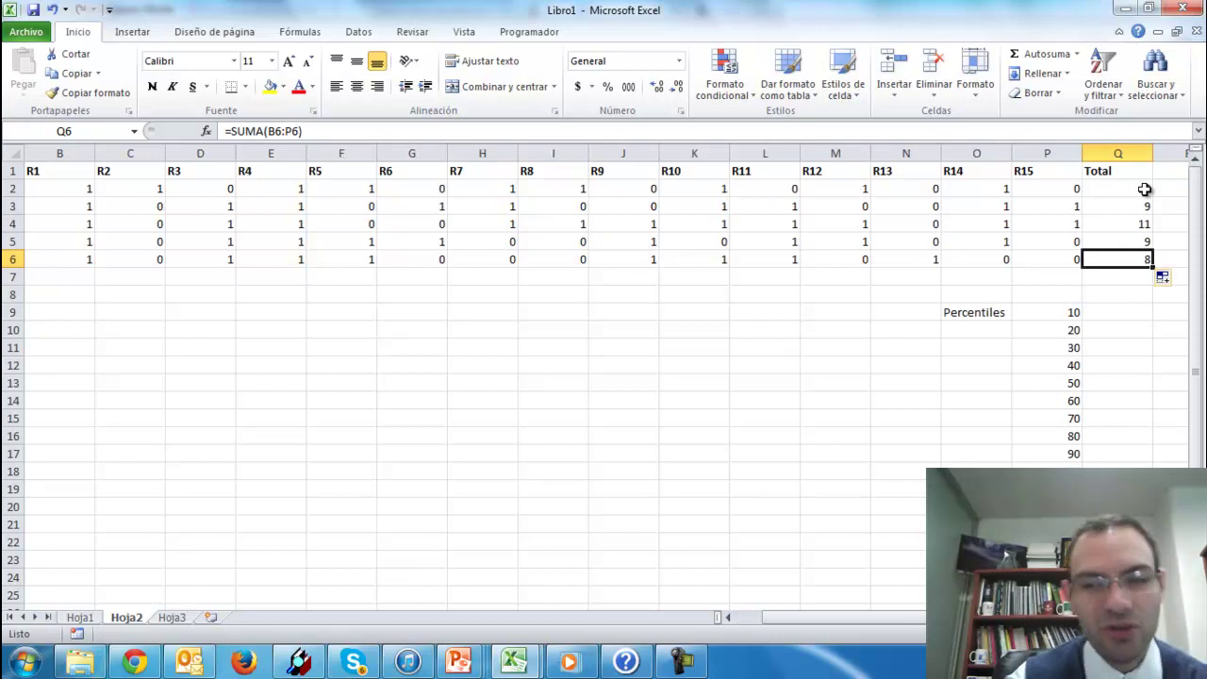
# Step: Add the bold heading Calificación in cell R1, beside the Total heading
pyautogui.press('Right')
pyautogui.press('Up')
pyautogui.press('Up')
pyautogui.press('Up')
pyautogui.press('Up')
pyautogui.press('Up')
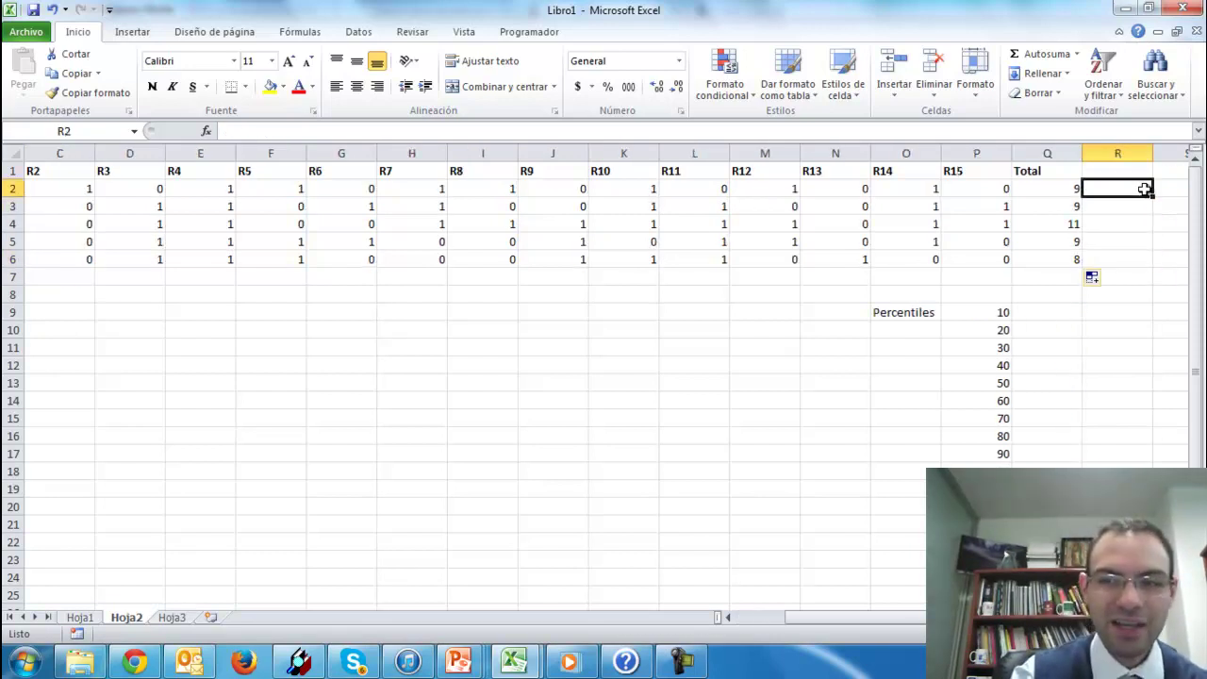
pyautogui.hotkey('ctrl', 'n')
pyautogui.write('Califica')
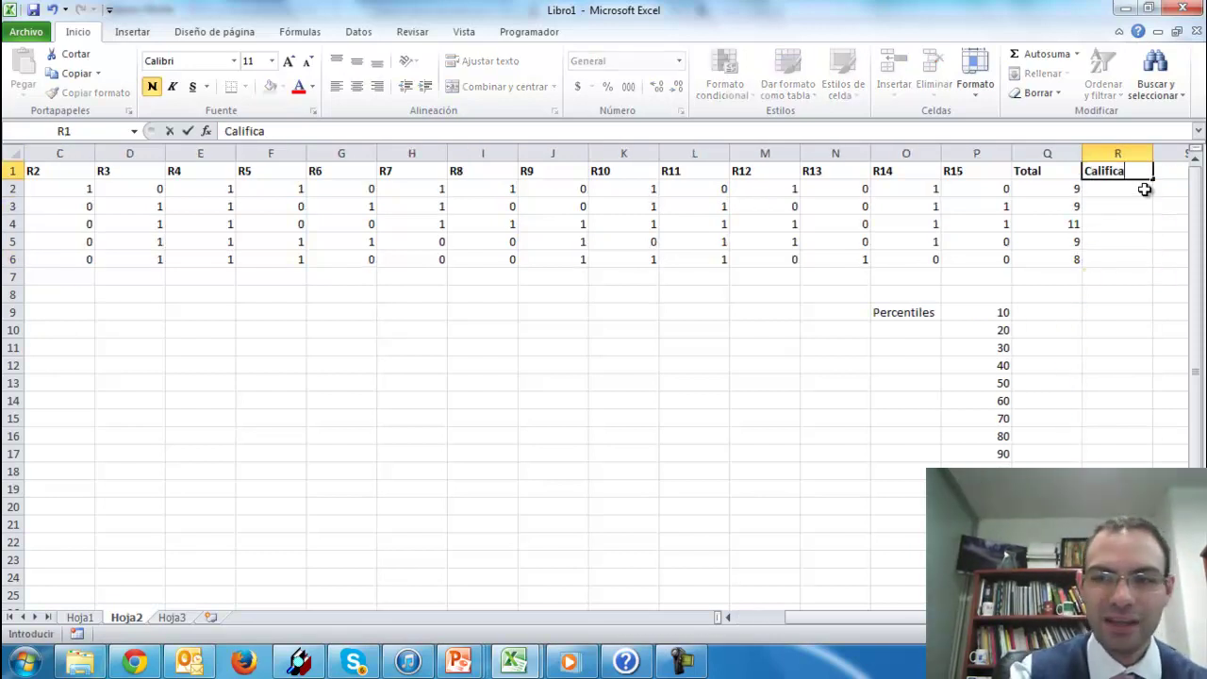
pyautogui.write('ción')
pyautogui.press('Return')
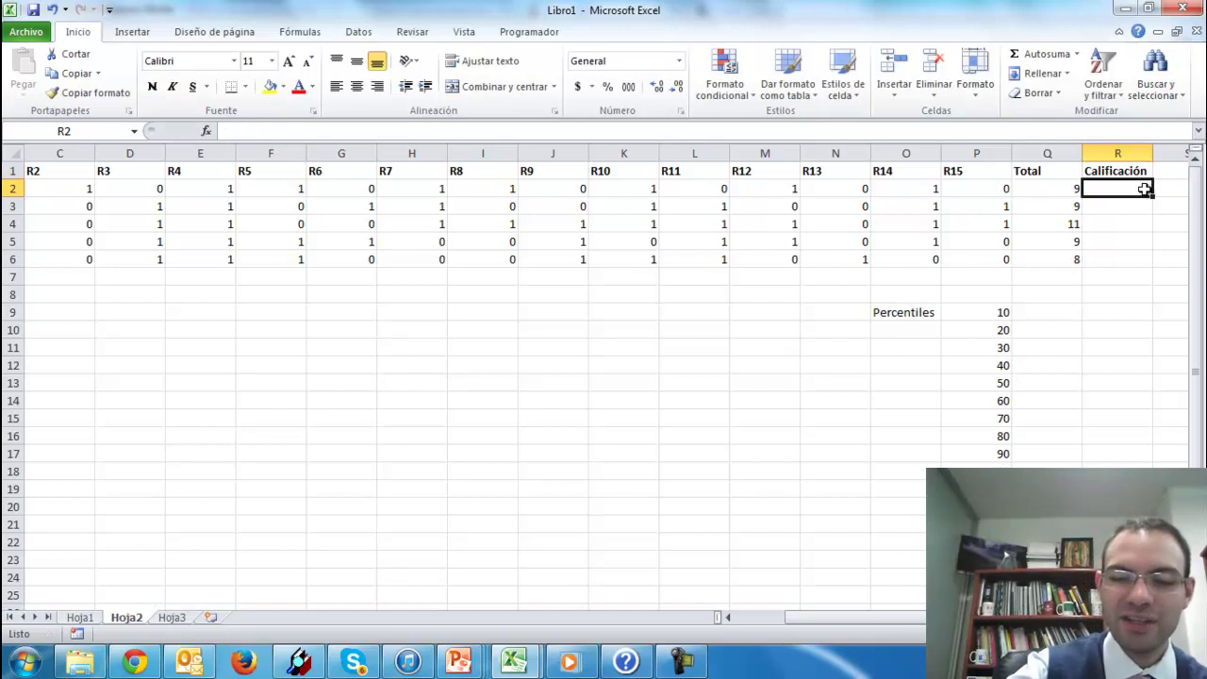
# Step: Calculate the first person's grade in cell R2 with the formula =Q2/15*100
pyautogui.write('=')
pyautogui.press('Left')
pyautogui.write('/')
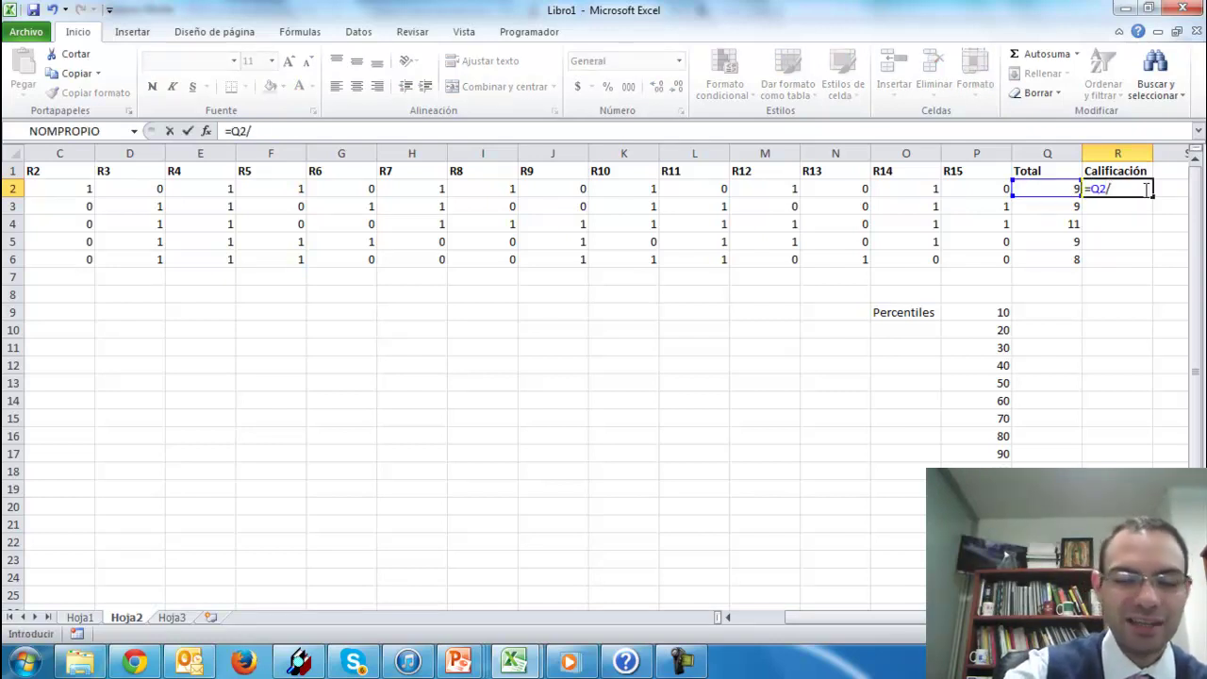
pyautogui.write('15')
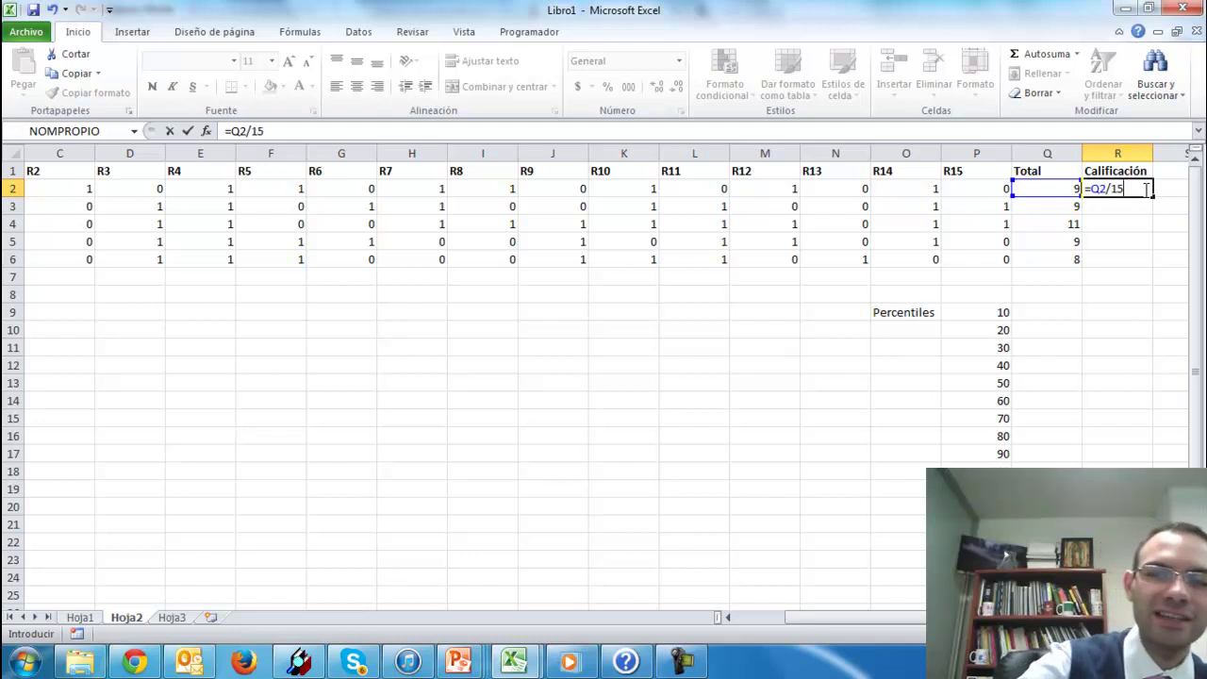
pyautogui.write('*100')
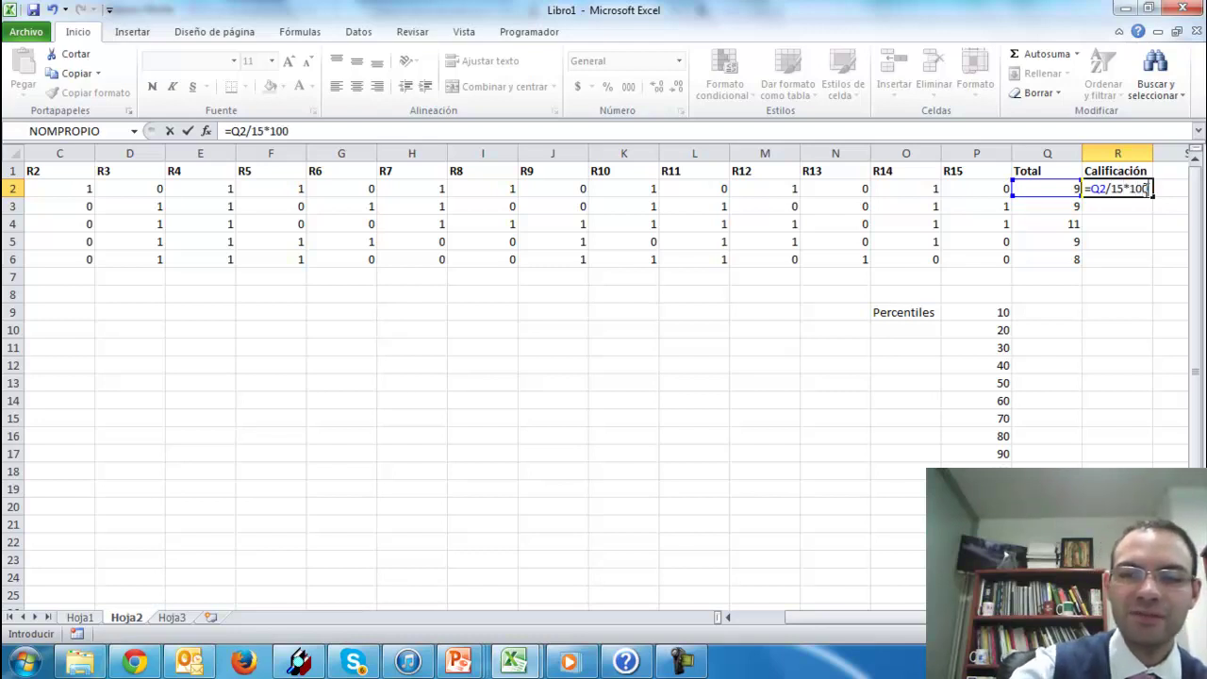
pyautogui.press('Return')
# Step: Copy the grade formula from R2 into R3:R6, and keep the current Windows color scheme without showing the message again
pyautogui.press('Up')
pyautogui.press('Left')
pyautogui.press('Right')
pyautogui.hotkey('ctrl', 'c')
pyautogui.press('Down')
pyautogui.hotkey('shift', 'Down')
pyautogui.hotkey('shift', 'Down')
pyautogui.hotkey('shift', 'Down')
pyautogui.hotkey('ctrl', 'v')
pyautogui.press('Escape')
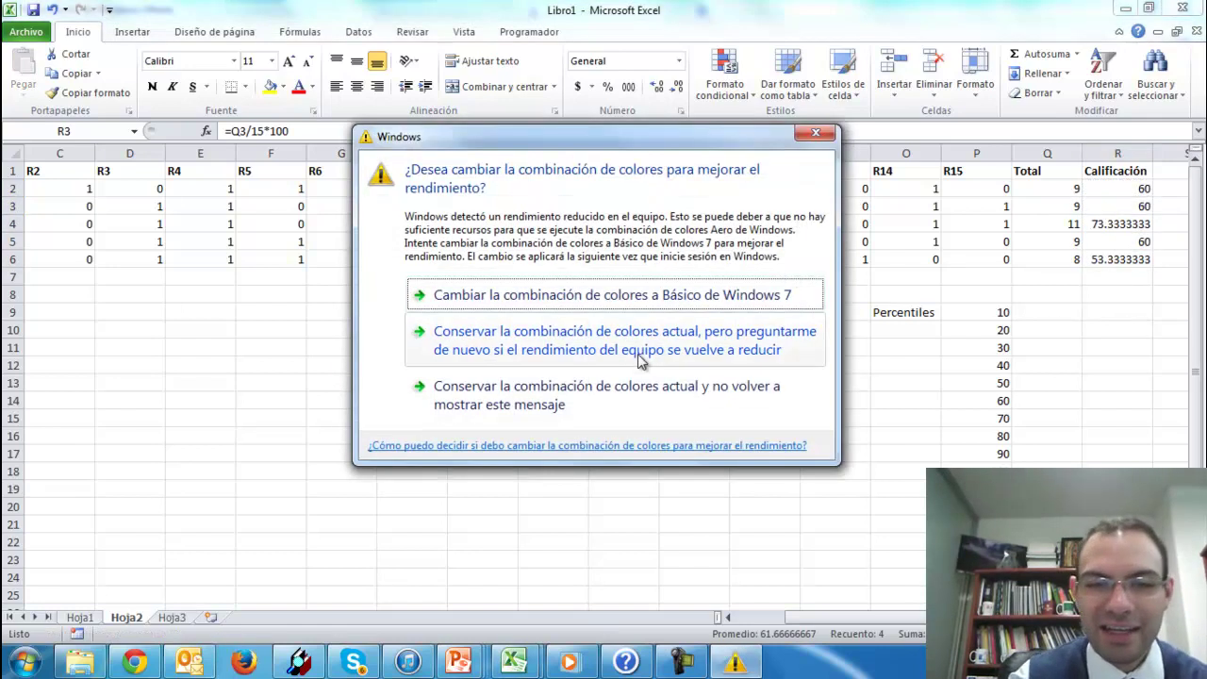
pyautogui.click(570, 405)
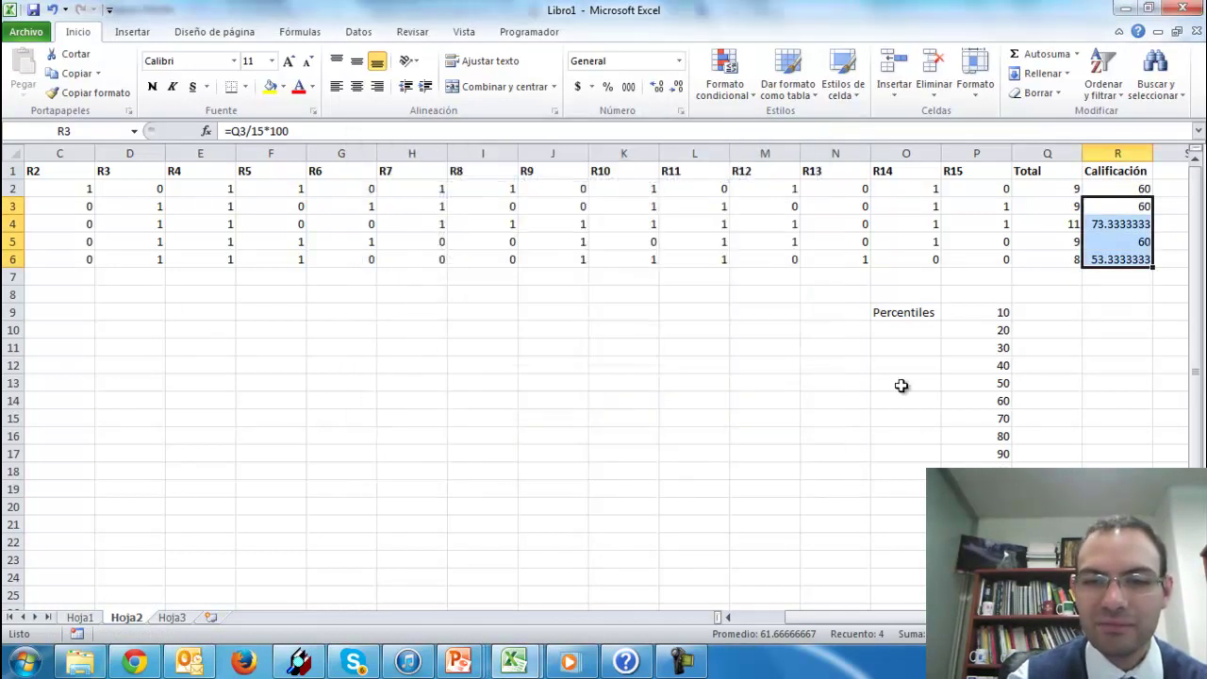
# Step: Examine the whole score table from the Total column back to the list of persons and out to Calificación
pyautogui.click(1037, 317)
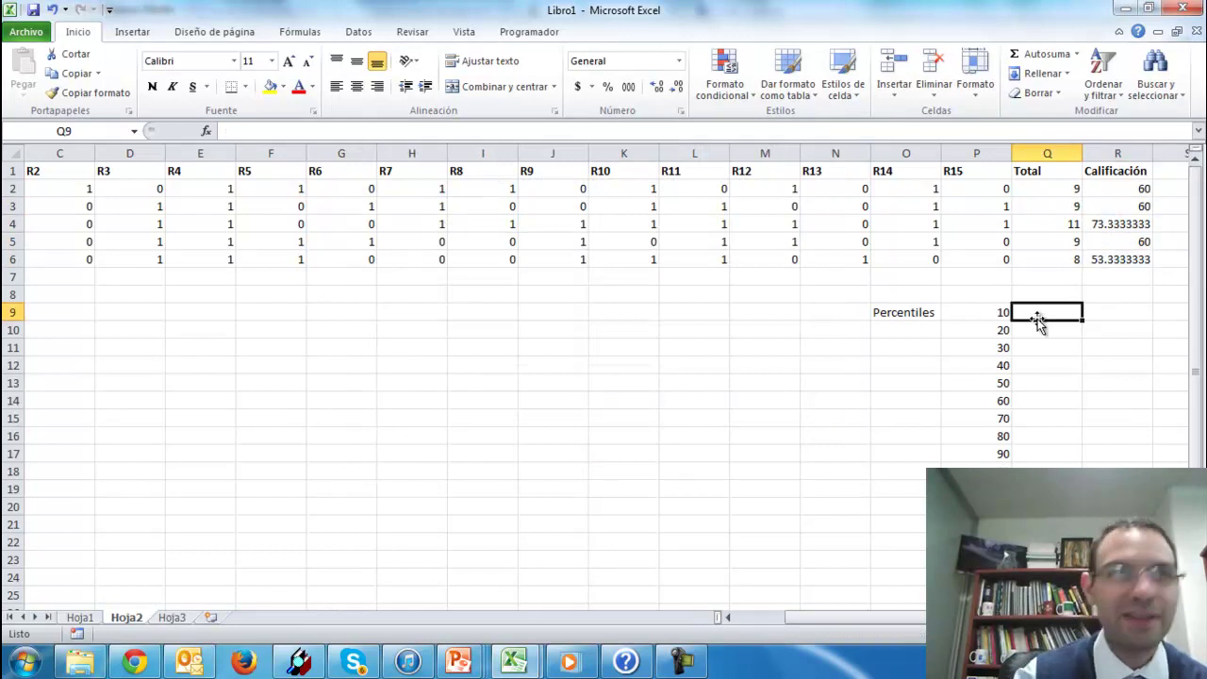
pyautogui.press('Left')
pyautogui.press('Left')
pyautogui.press('Left')
pyautogui.press('Left')
pyautogui.press('Left')
pyautogui.press('Left')
pyautogui.press('Left')
pyautogui.press('Left')
pyautogui.press('Left')
pyautogui.press('Left')
pyautogui.press('Left')
pyautogui.press('Left')
pyautogui.press('Left')
pyautogui.press('Left')
pyautogui.press('Left')
pyautogui.press('Left')
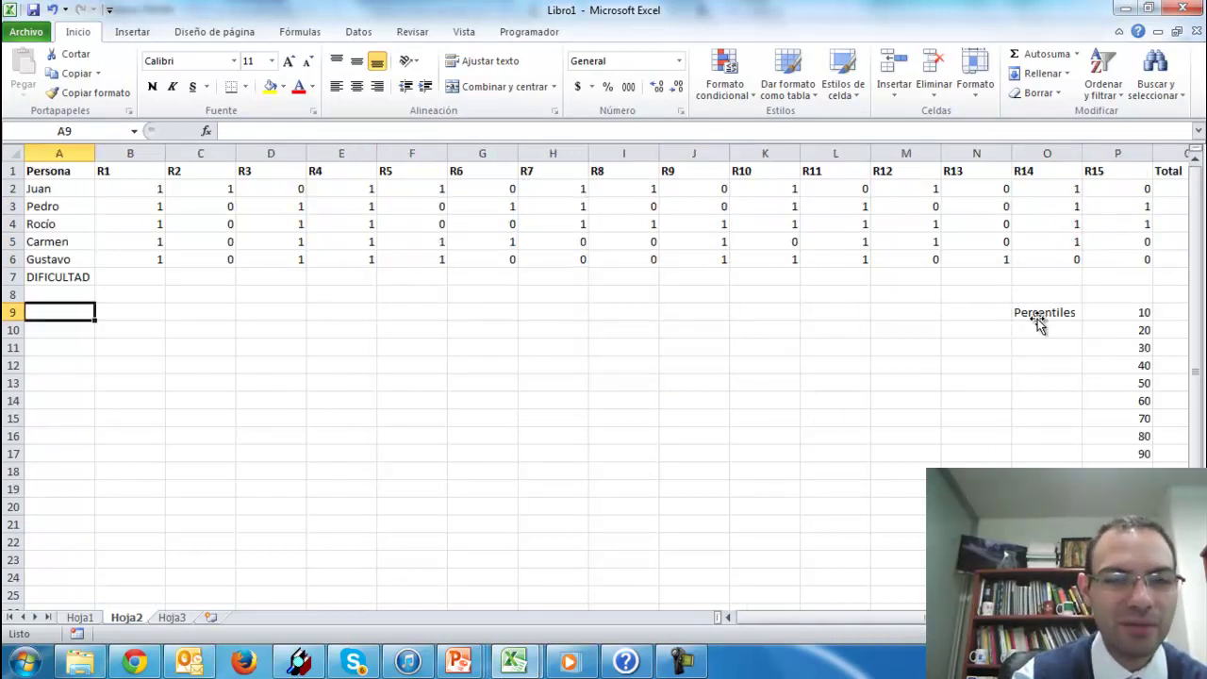
pyautogui.press('Right')
pyautogui.press('Right')
pyautogui.press('Right')
pyautogui.press('Right')
pyautogui.press('Right')
pyautogui.press('Right')
pyautogui.press('Right')
pyautogui.press('Right')
pyautogui.press('Right')
pyautogui.press('Right')
pyautogui.press('Right')
pyautogui.press('Right')
pyautogui.press('Right')
pyautogui.press('Right')
pyautogui.press('Right')
pyautogui.press('Right')
pyautogui.press('Right')
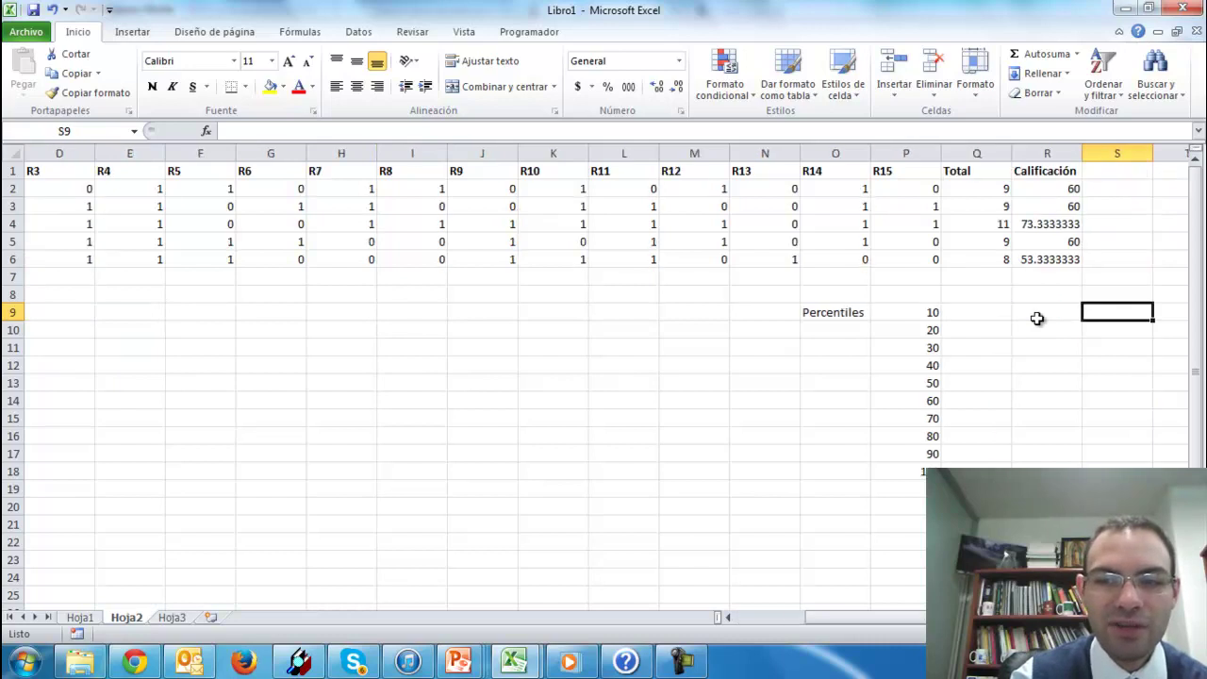
# Step: Examine the list of percentiles in column P, starting at cell P9
pyautogui.press('Left')
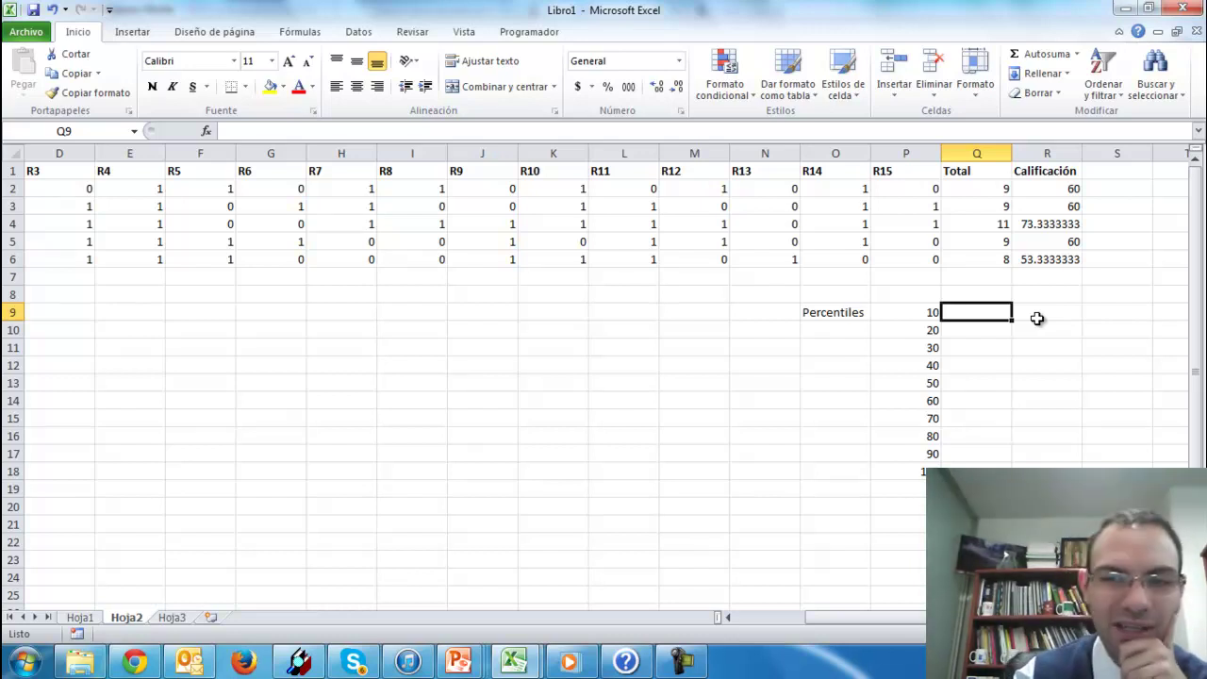
pyautogui.press('Left')
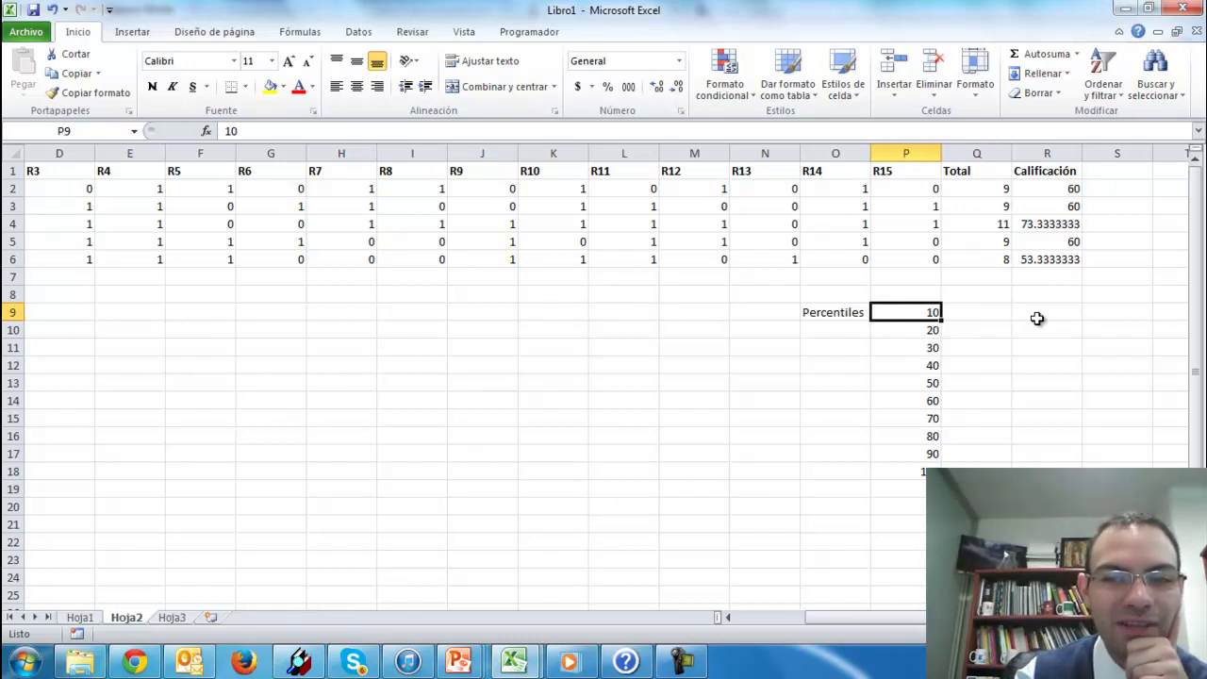
pyautogui.press('Down')
pyautogui.press('Down')
pyautogui.press('Down')
pyautogui.press('Down')
pyautogui.press('Down')
pyautogui.press('Down')
pyautogui.press('Down')
pyautogui.press('Down')
pyautogui.press('Down')
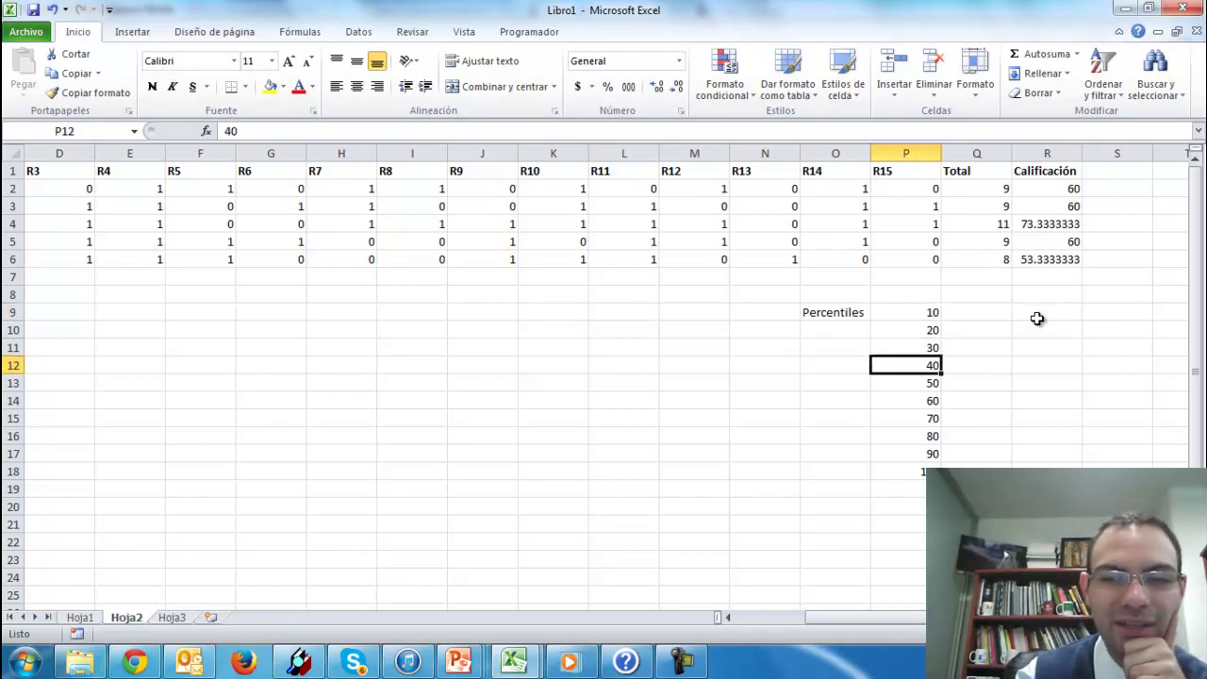
# Step: Calculate the 10th percentile of the totals in cell Q9 with the formula =percentil(Q2:Q6,0.1)
pyautogui.press('Right')
pyautogui.press('Up')
pyautogui.press('Up')
pyautogui.press('Up')
pyautogui.press('Up')
pyautogui.press('Up')
pyautogui.press('Up')
pyautogui.press('Up')
pyautogui.press('Up')
pyautogui.press('Up')
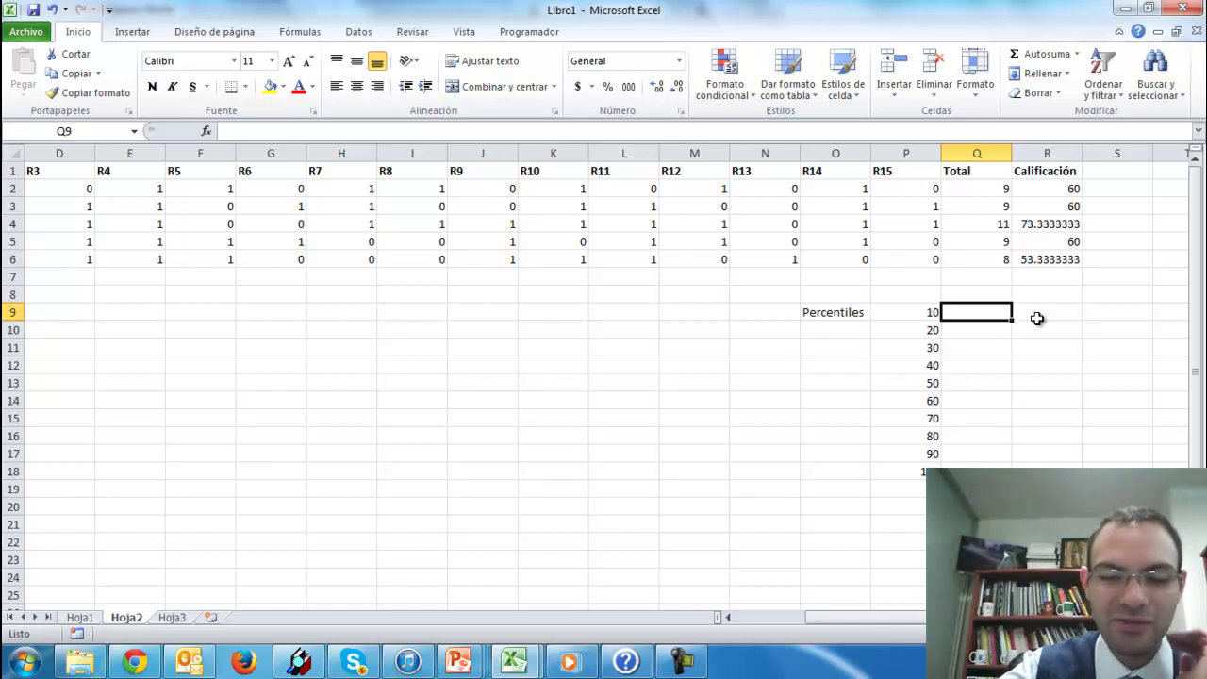
pyautogui.write('=')
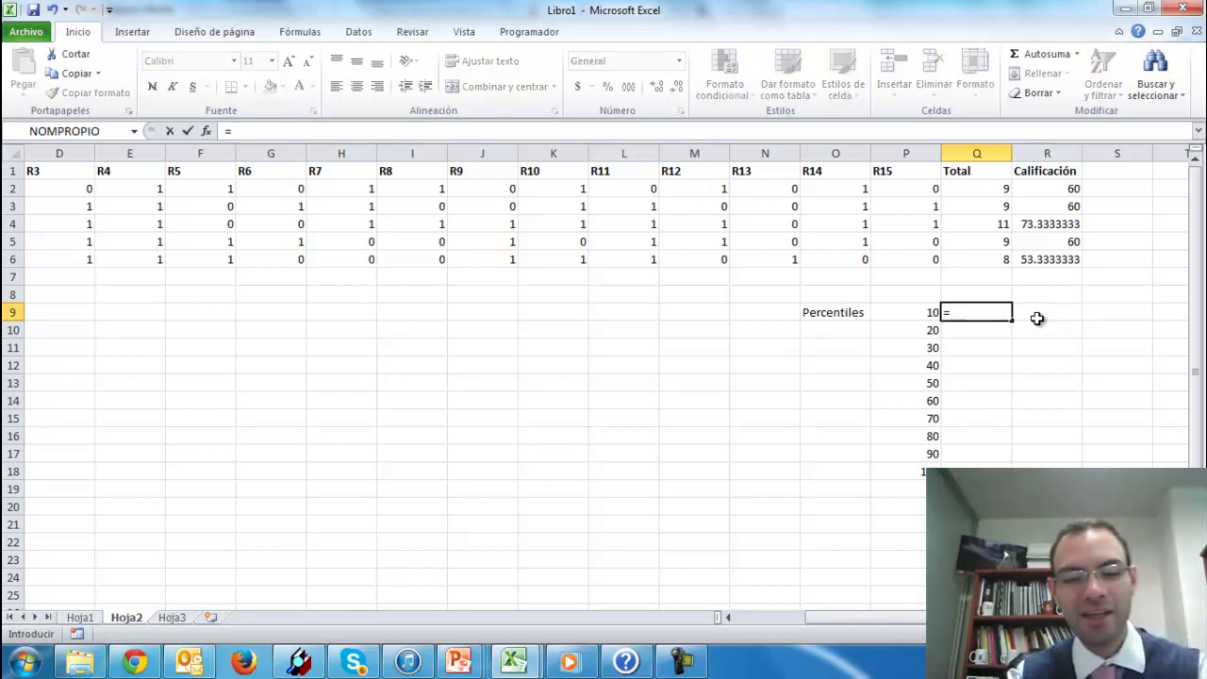
pyautogui.write('percentil')
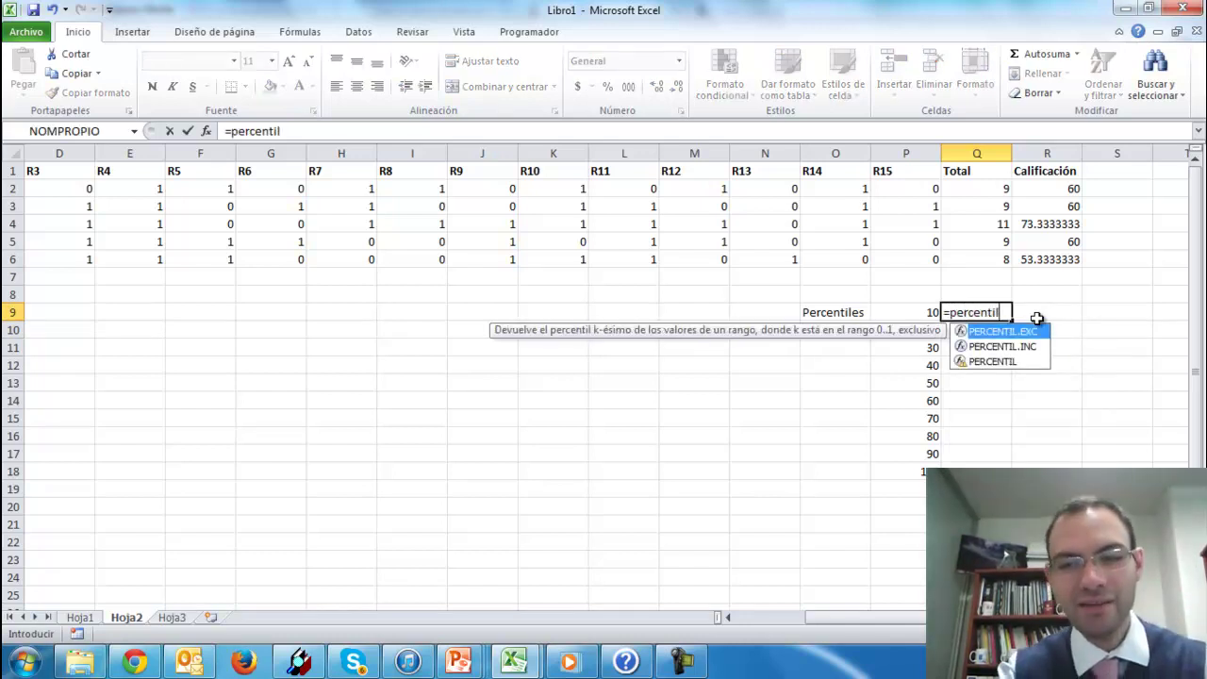
pyautogui.write('(')
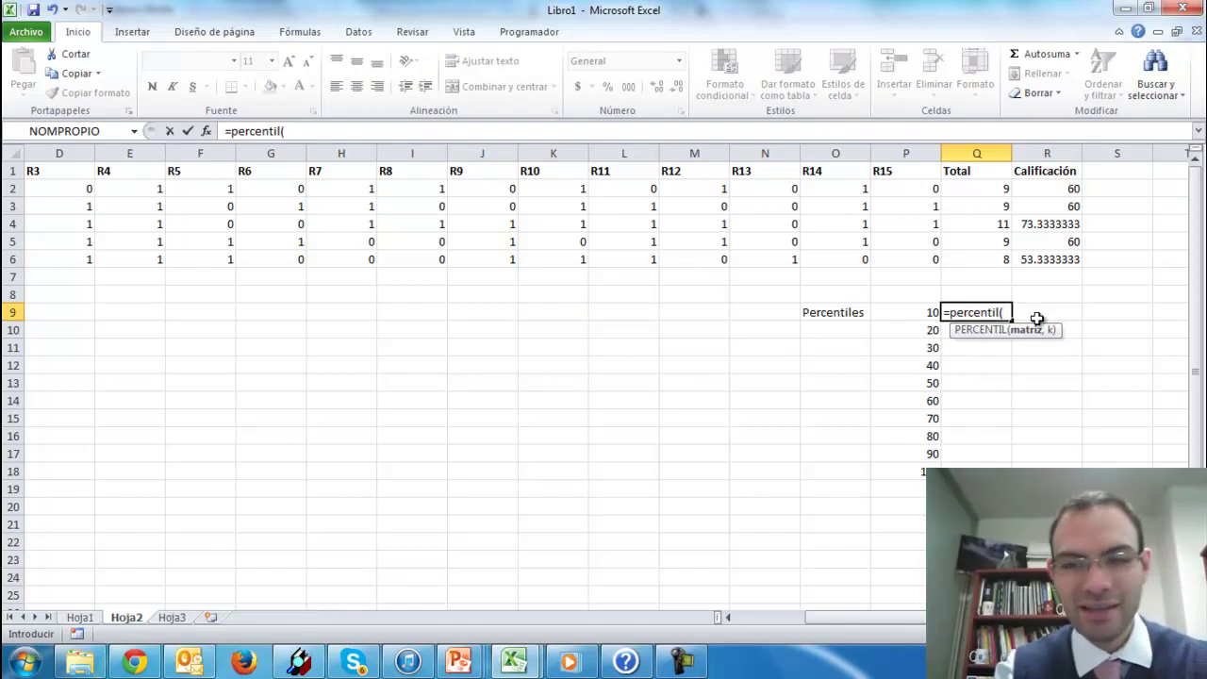
pyautogui.moveTo(980, 259); pyautogui.dragTo(1009, 181)
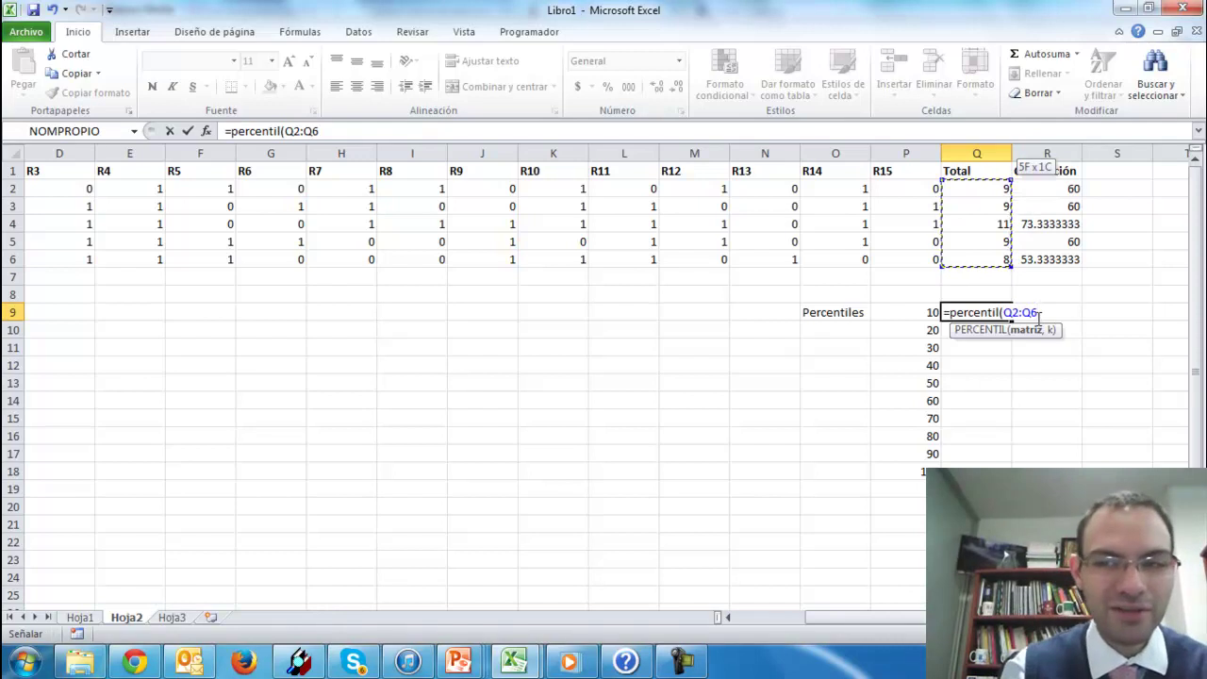
pyautogui.click(979, 186)
pyautogui.moveTo(979, 186); pyautogui.dragTo(971, 263)
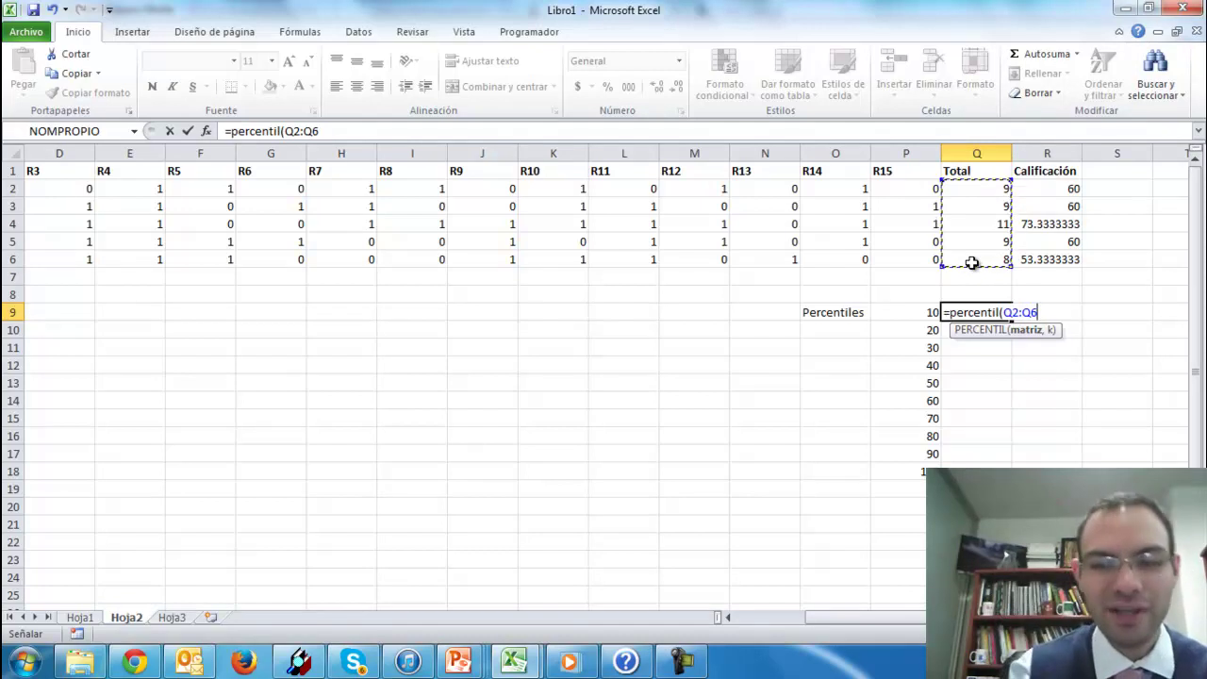
pyautogui.write(',')
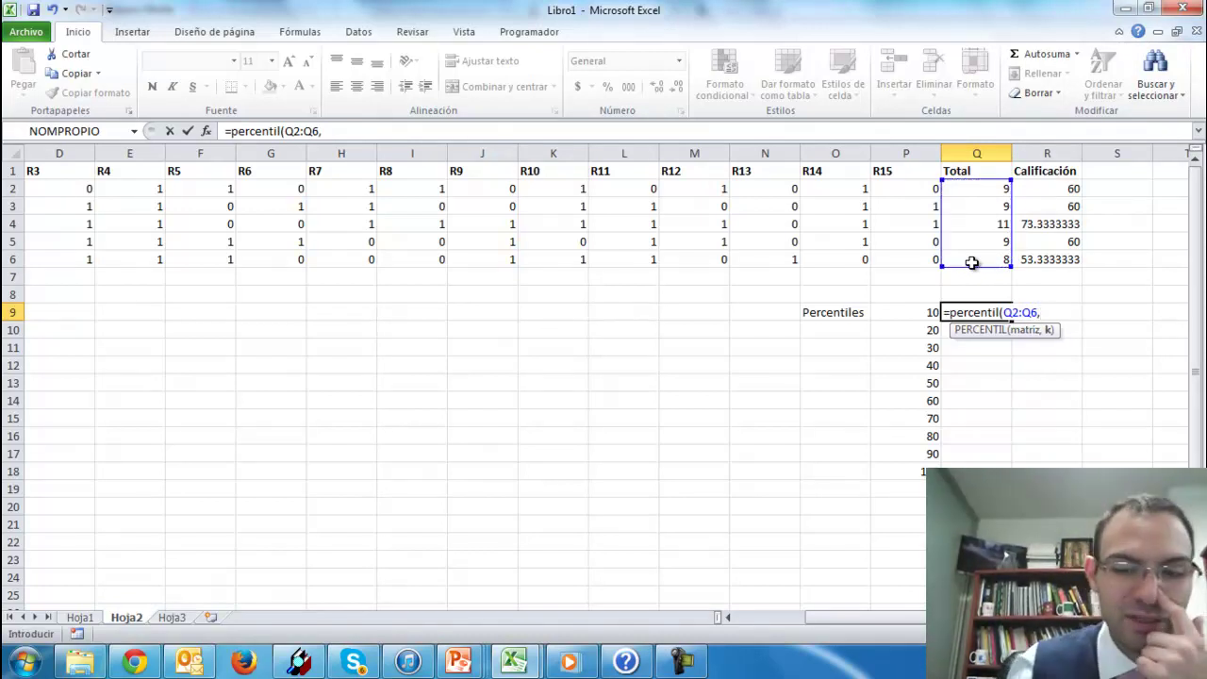
pyautogui.write('0.1')
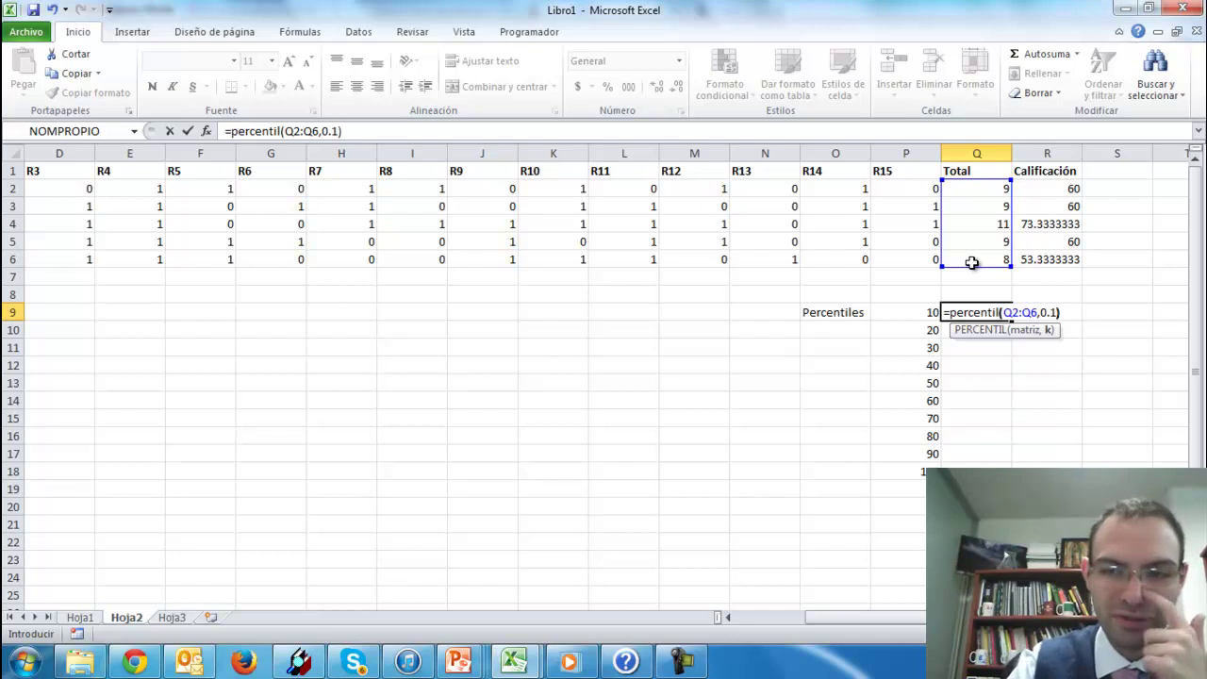
pyautogui.press('Return')
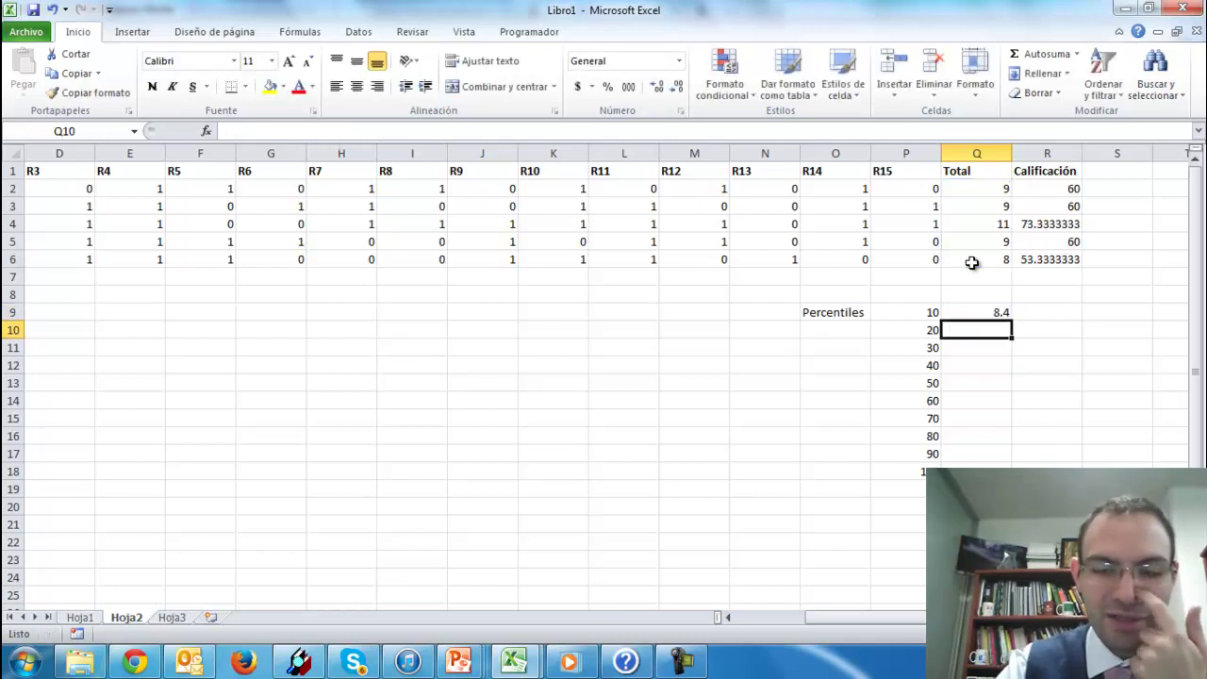
# Step: Calculate the 20th percentile of the totals in cell Q10 with the PERCENTIL function over Q2:Q6 and k = .2
pyautogui.write('=per')
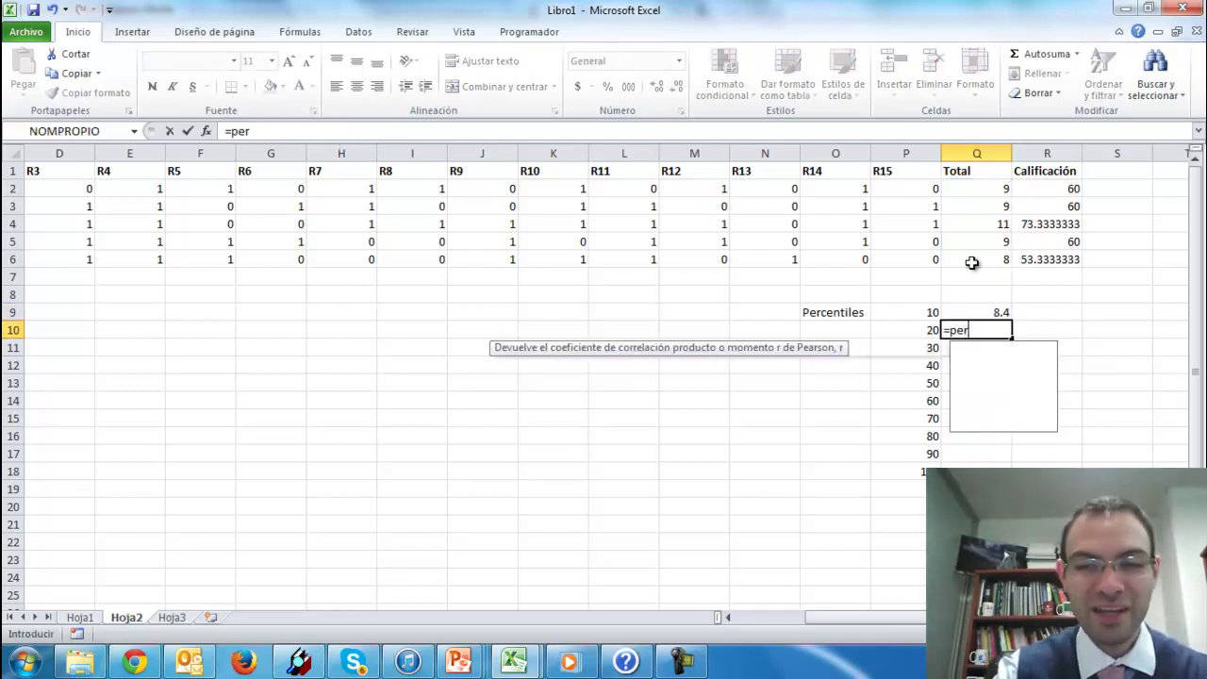
pyautogui.write('centil(')
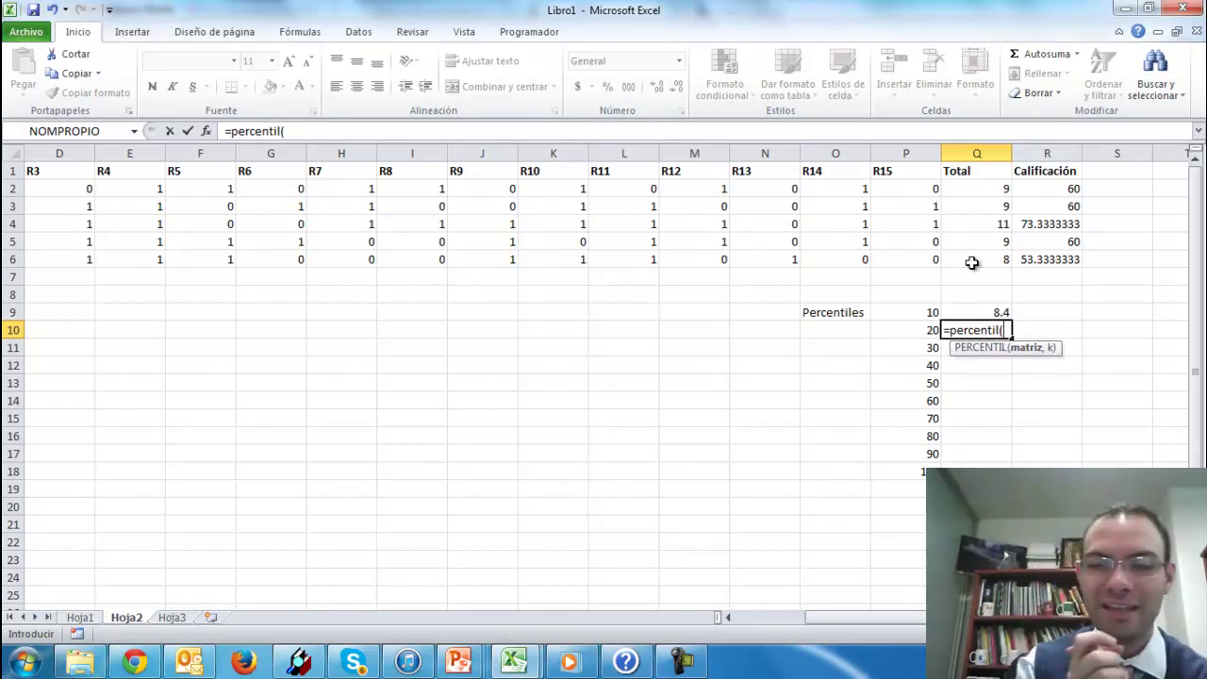
pyautogui.moveTo(1002, 188); pyautogui.dragTo(1004, 261)
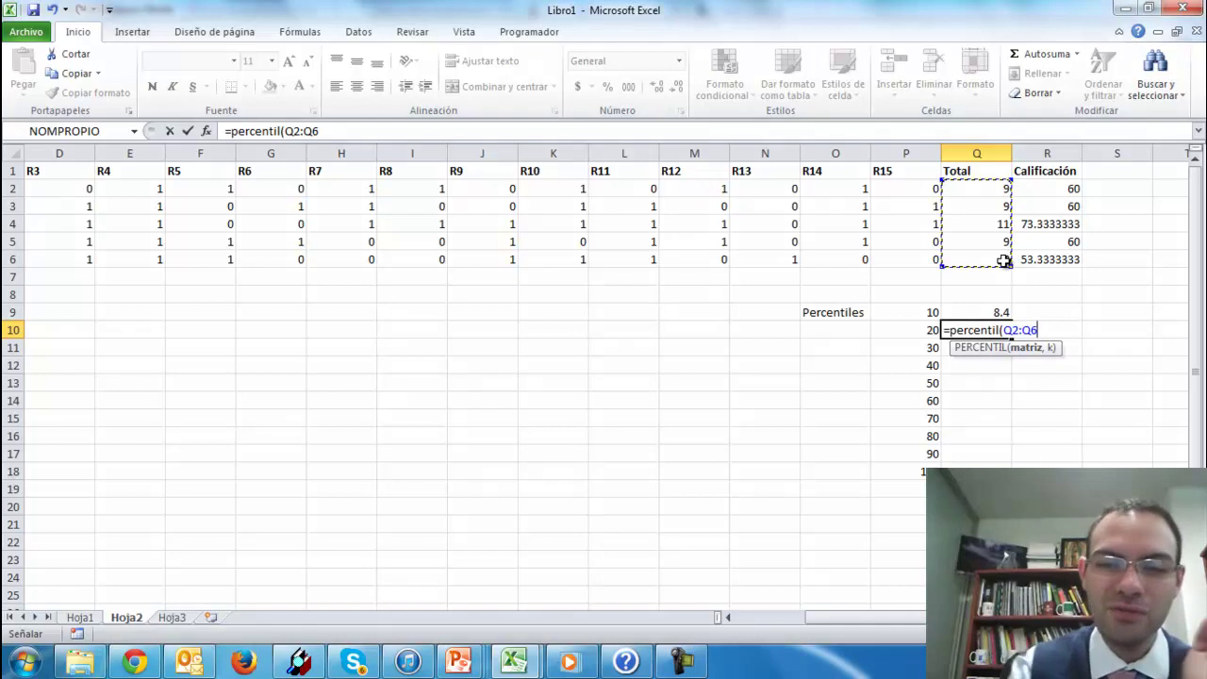
pyautogui.write(',')
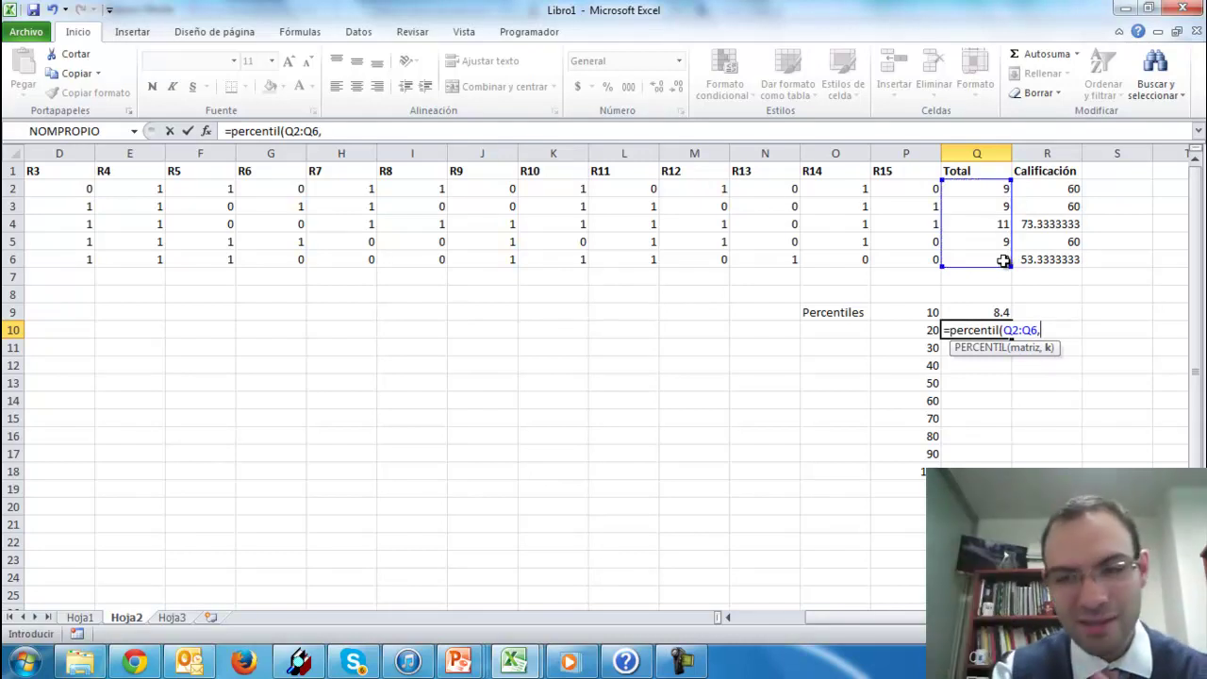
pyautogui.write('.2')
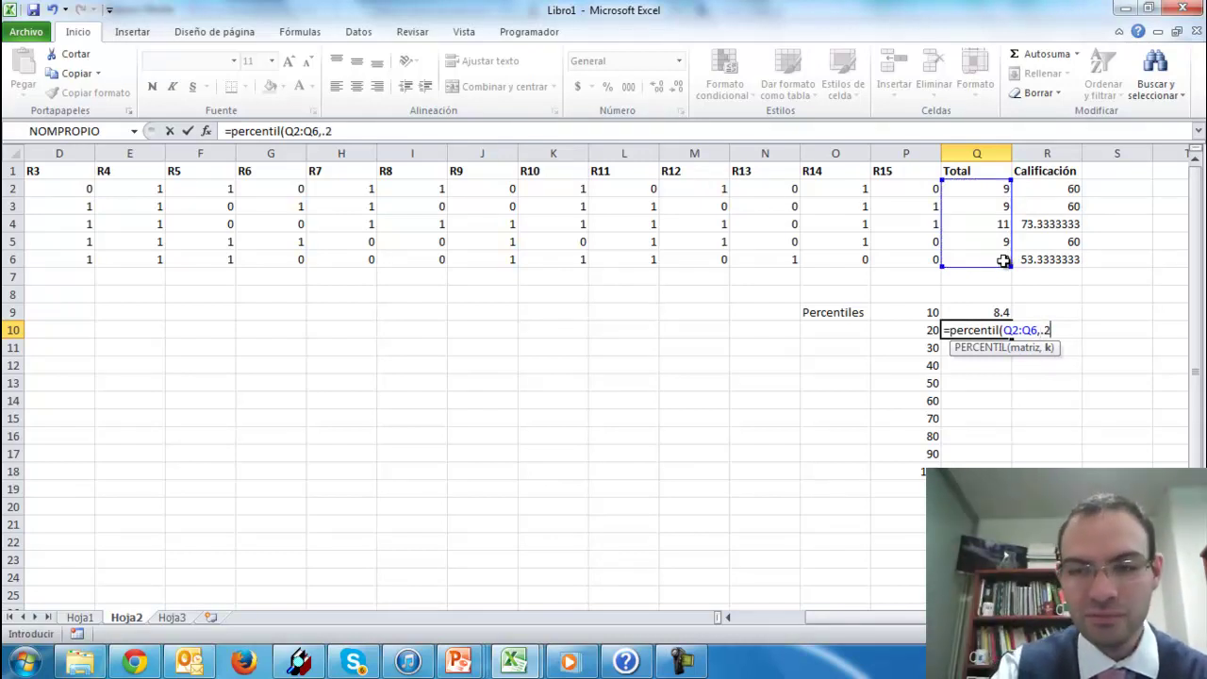
pyautogui.press('Return')
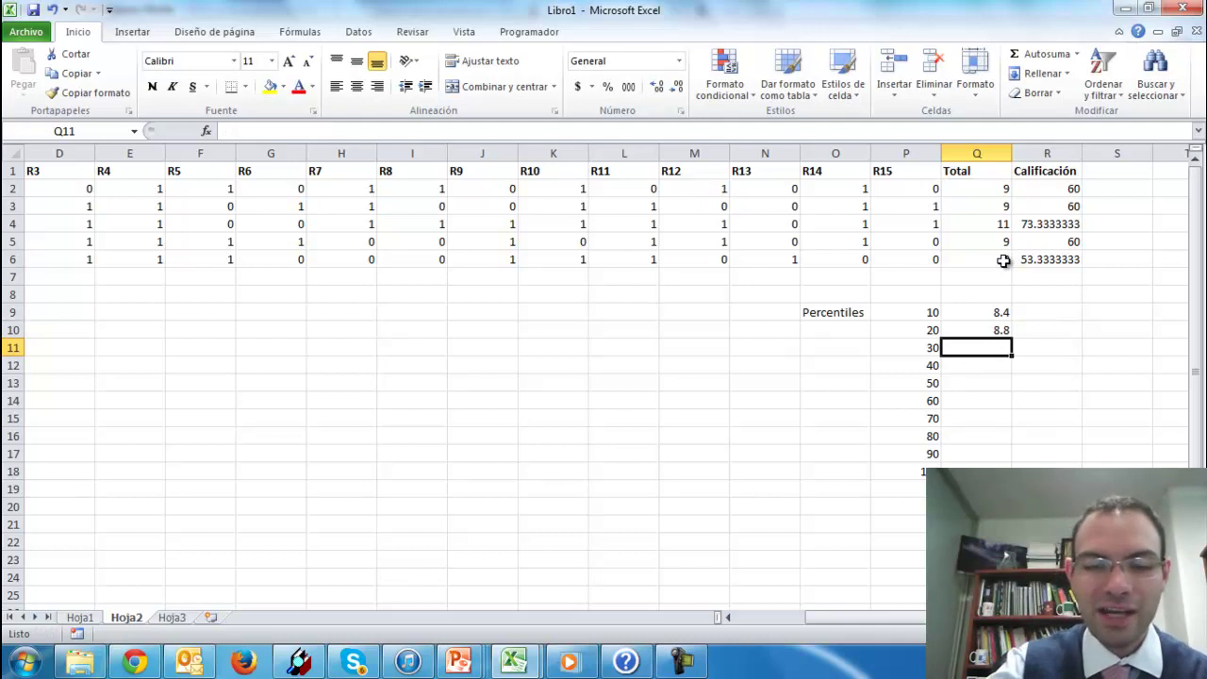
# Step: Calculate the 30th percentile of the totals in cell Q11 with the PERCENTIL function over Q2:Q6 and k = .3
pyautogui.write('=per')
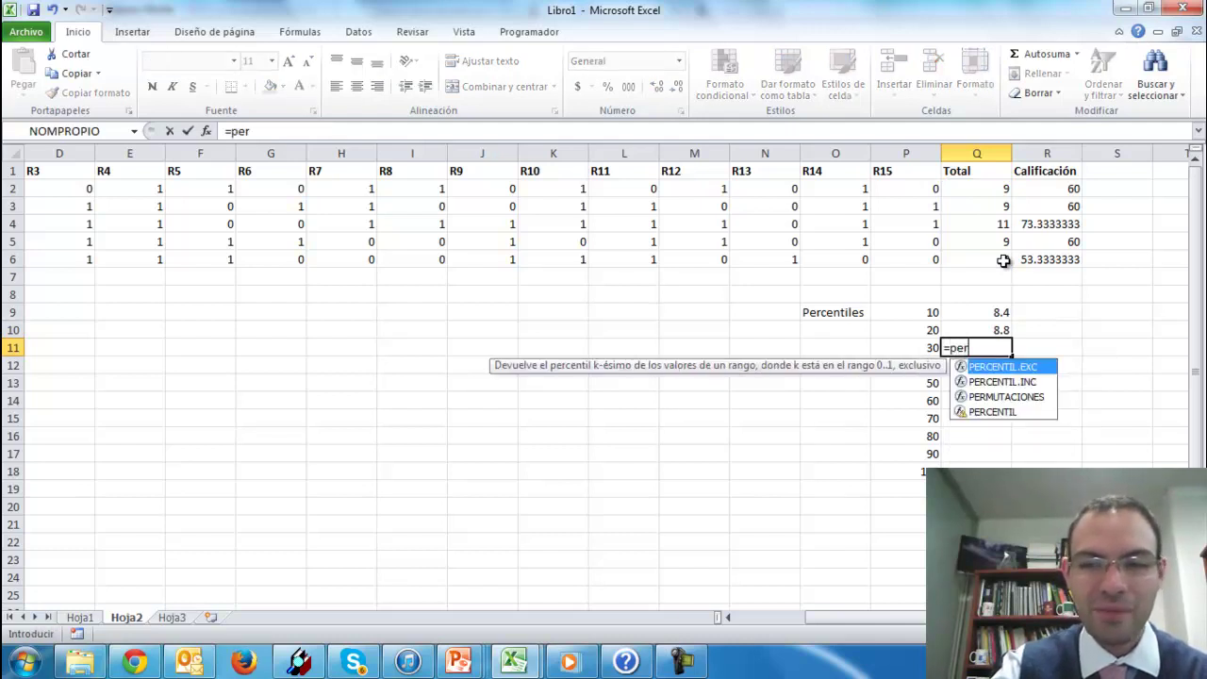
pyautogui.write('centil')
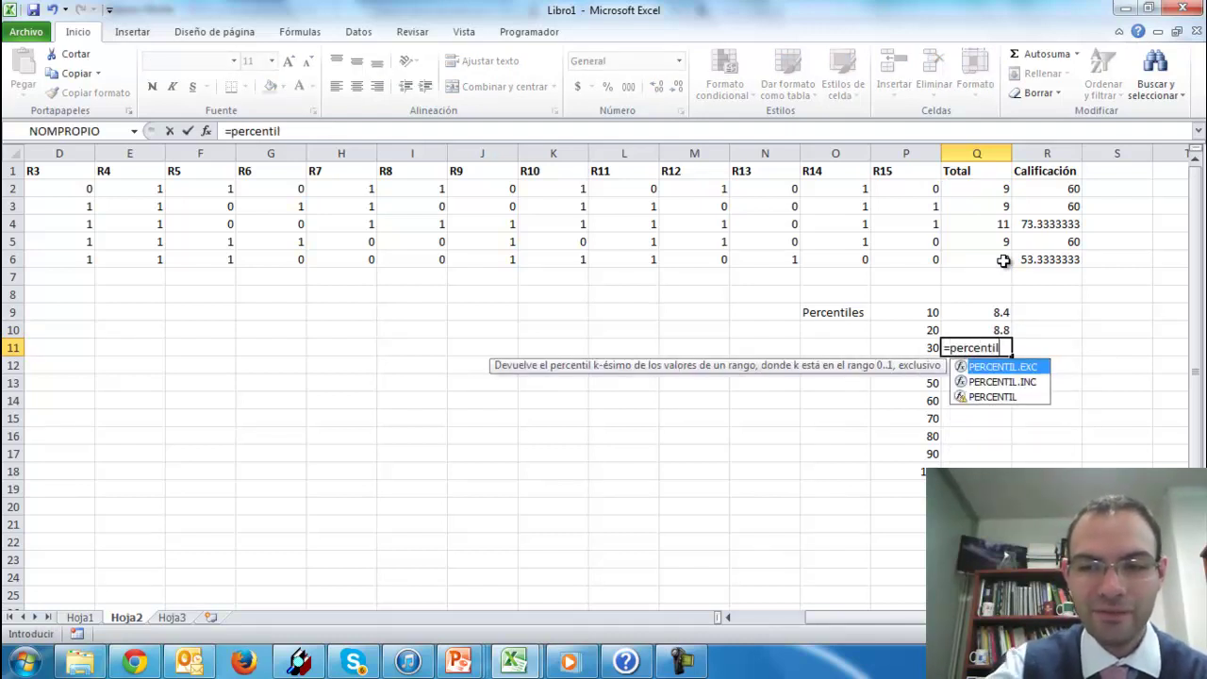
pyautogui.write('(')
pyautogui.moveTo(1001, 189); pyautogui.dragTo(1002, 257)
pyautogui.write(',.')
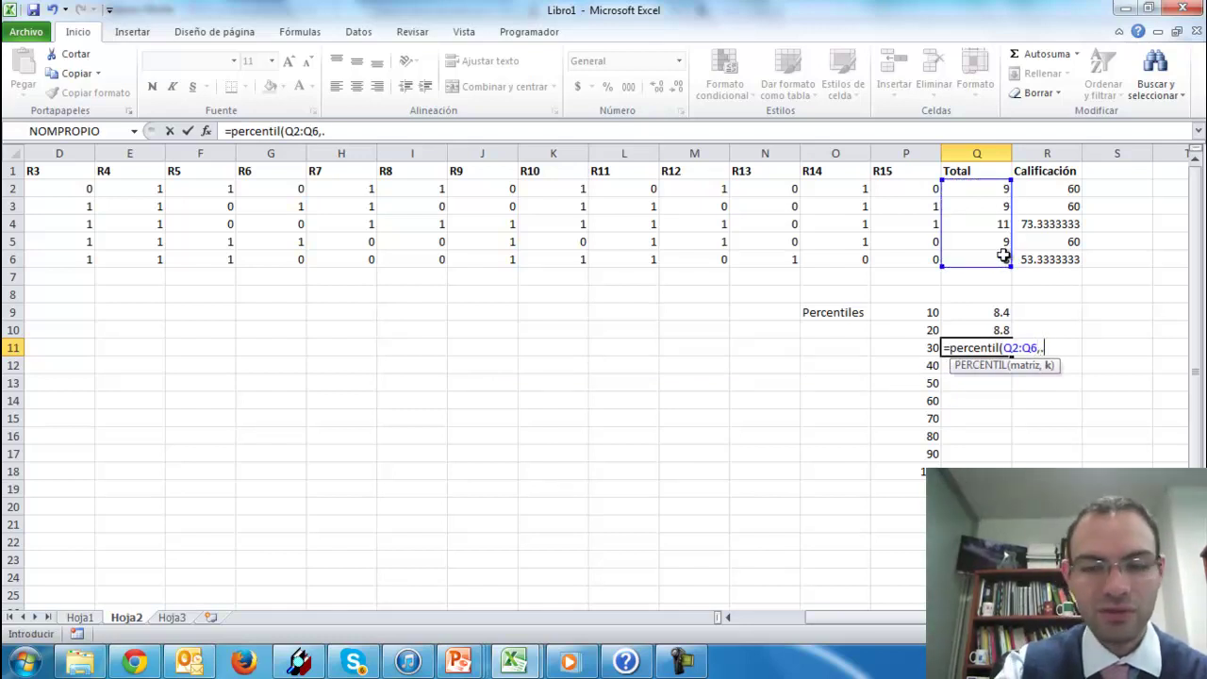
pyautogui.write('3')
pyautogui.press('Return')
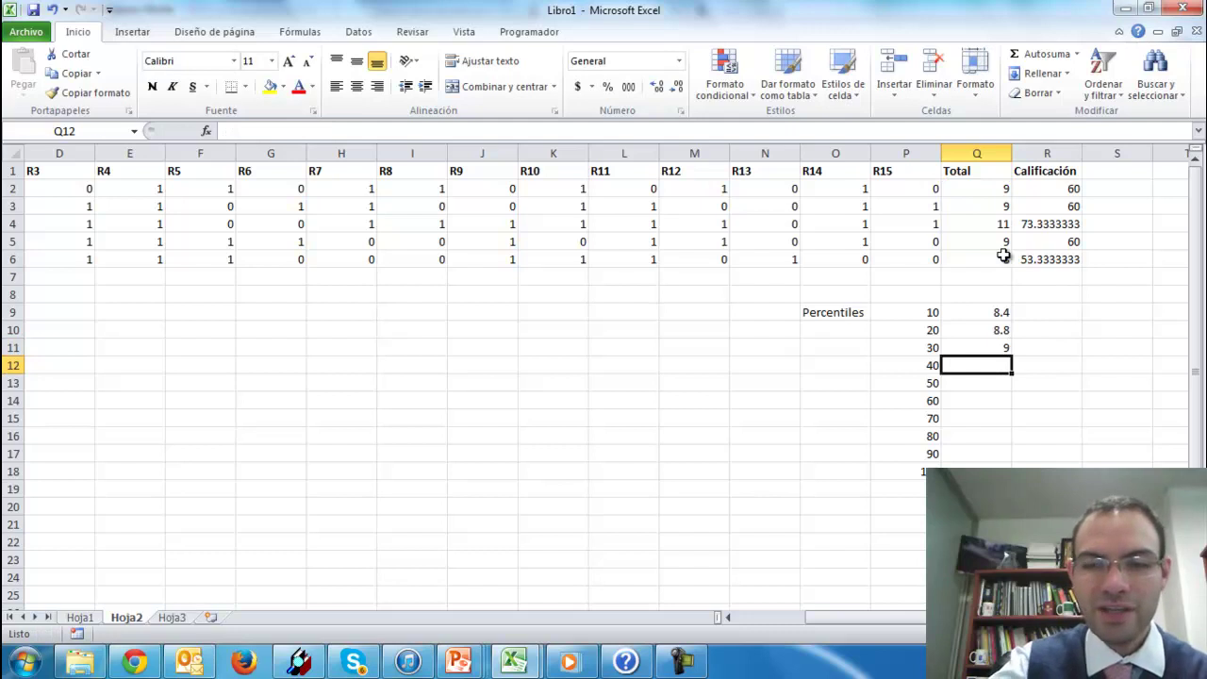
# Step: Calculate the 40th percentile of the totals in cell Q12 with the formula =percentil(Q2:Q6,0.4)
pyautogui.write('=percentil')
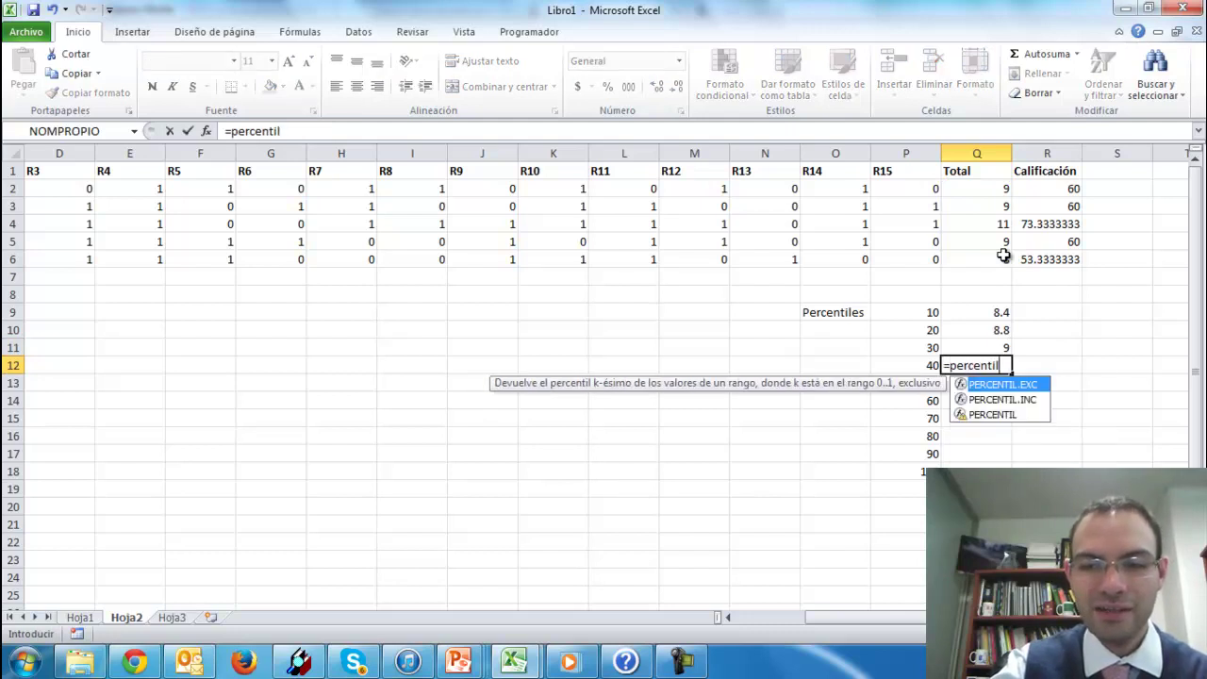
pyautogui.write('(')
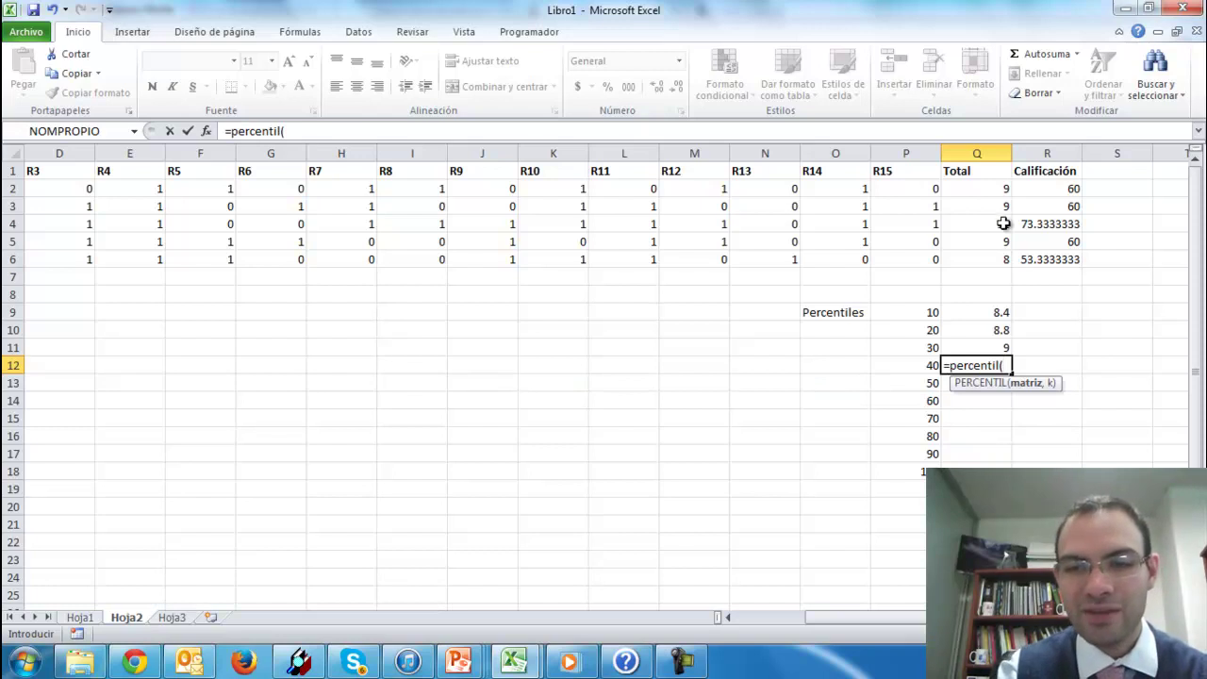
pyautogui.moveTo(1001, 189); pyautogui.dragTo(999, 253)
pyautogui.write(',0.4')
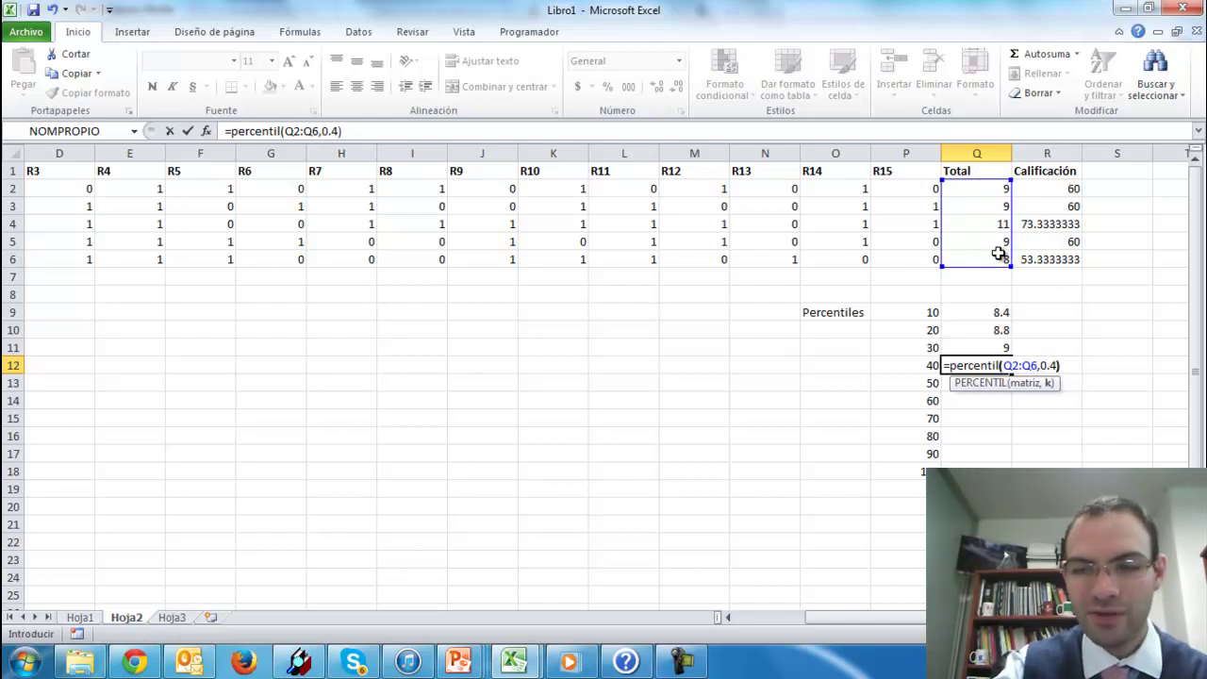
pyautogui.press('Return')
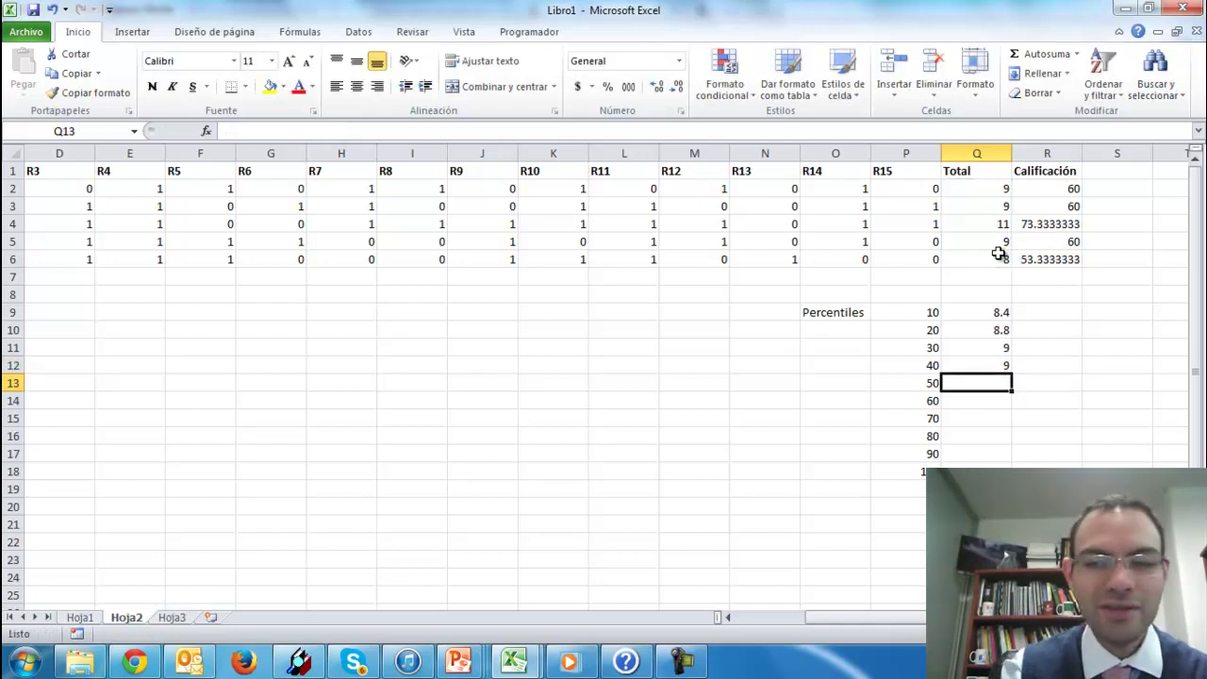
# Step: Calculate the 50th percentile of the totals in cell Q13 with the formula =percentil(Q2:Q6,.5)
pyautogui.write('=p')
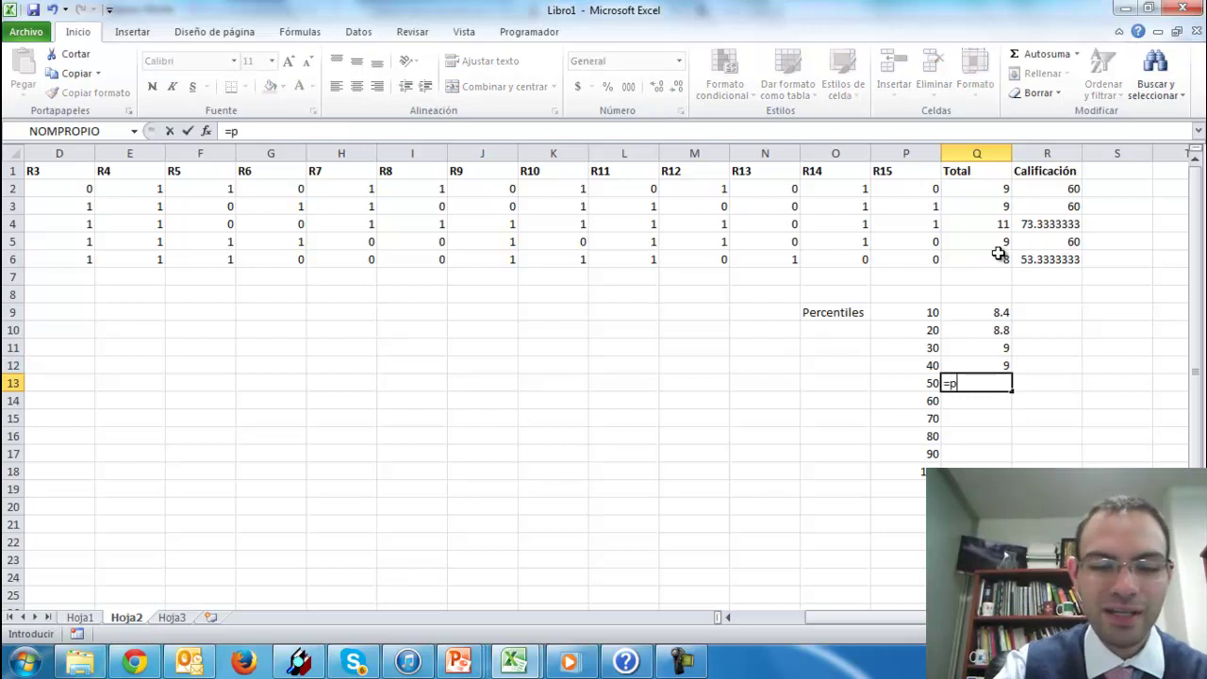
pyautogui.write('ercentil(')
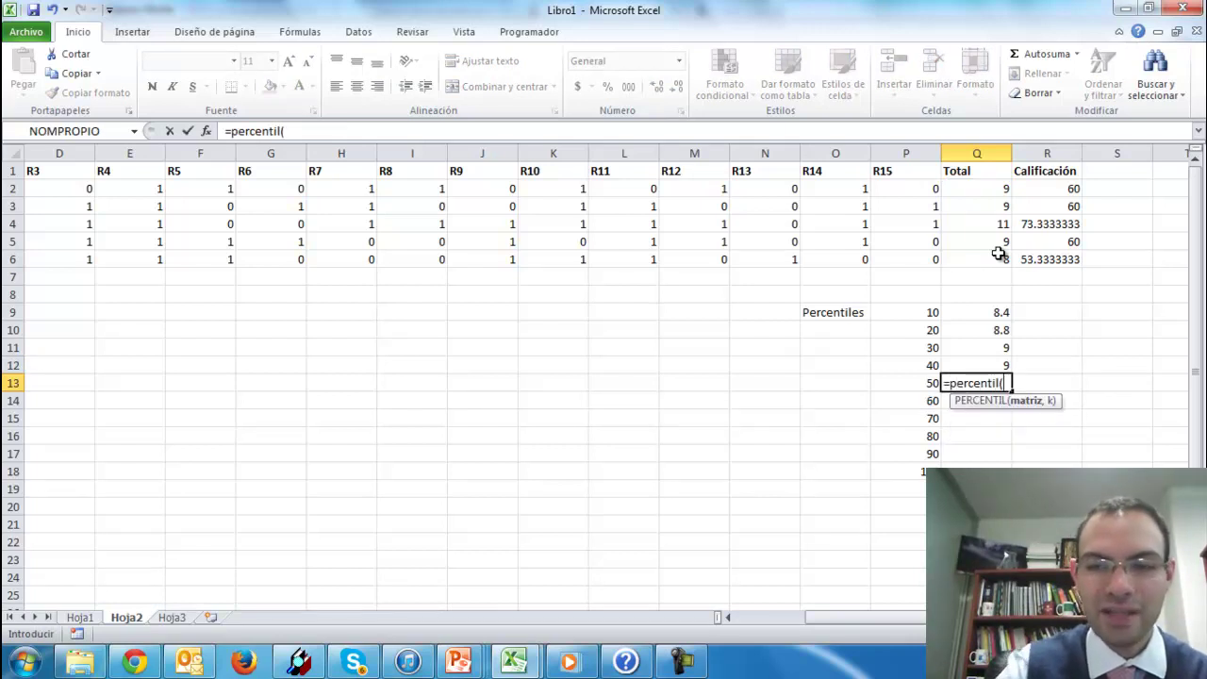
pyautogui.moveTo(1006, 187); pyautogui.dragTo(998, 261)
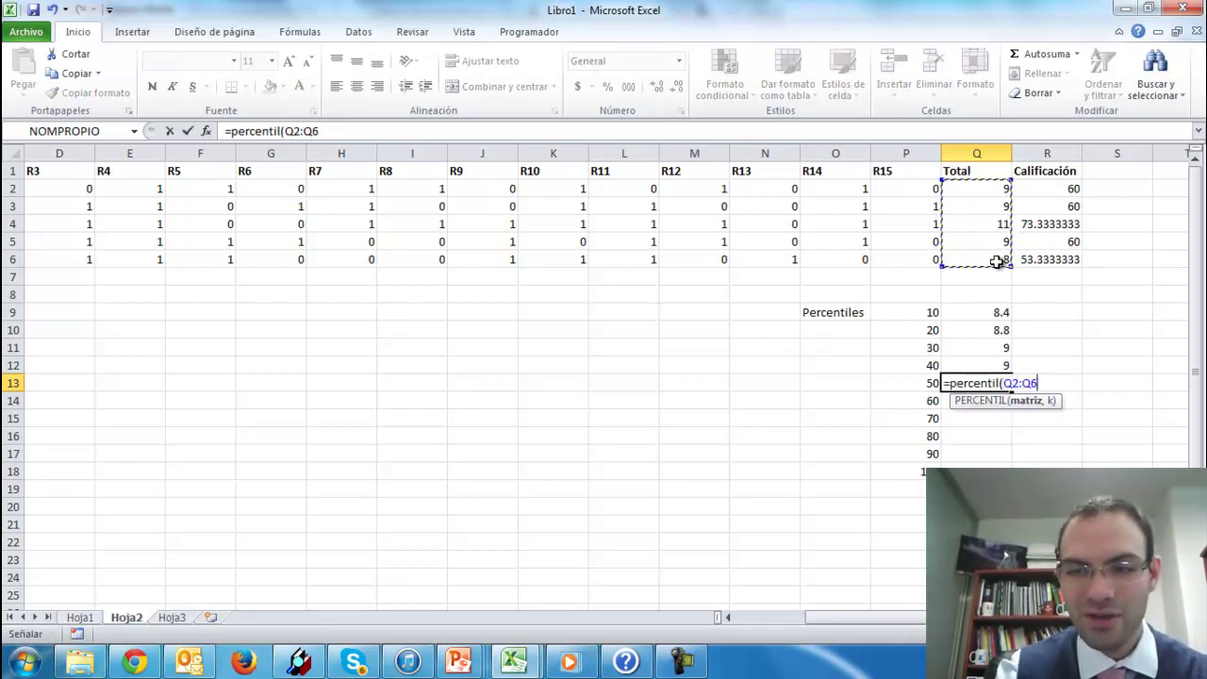
pyautogui.write(',5')
pyautogui.press('BackSpace')
pyautogui.press('BackSpace')
pyautogui.write('.5)')
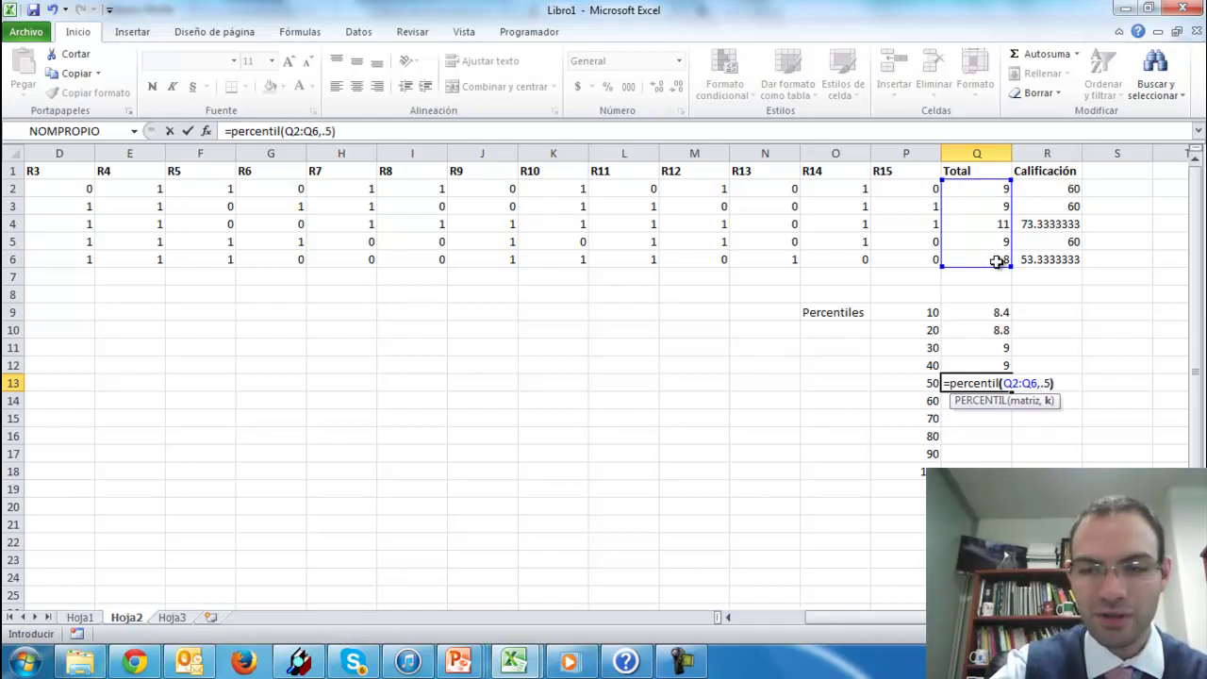
pyautogui.press('Return')
# Step: Make the range in the Q13 percentile formula absolute, as $Q$2:$Q$6
pyautogui.press('Up')
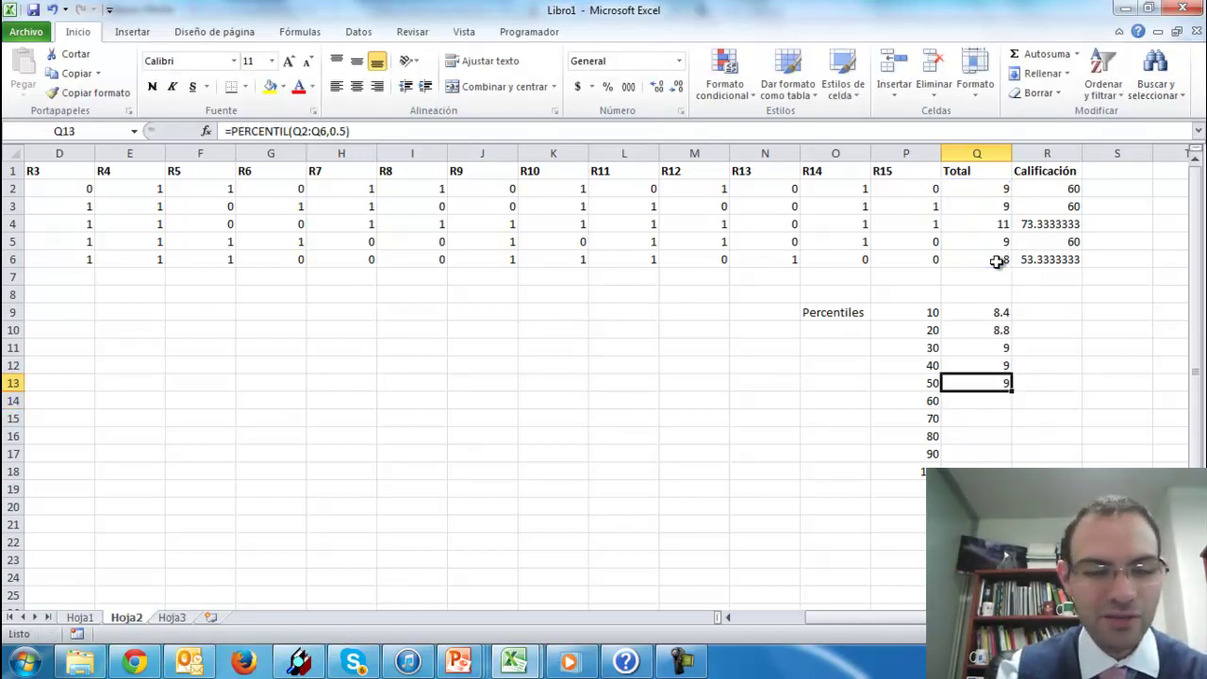
pyautogui.press('F2')
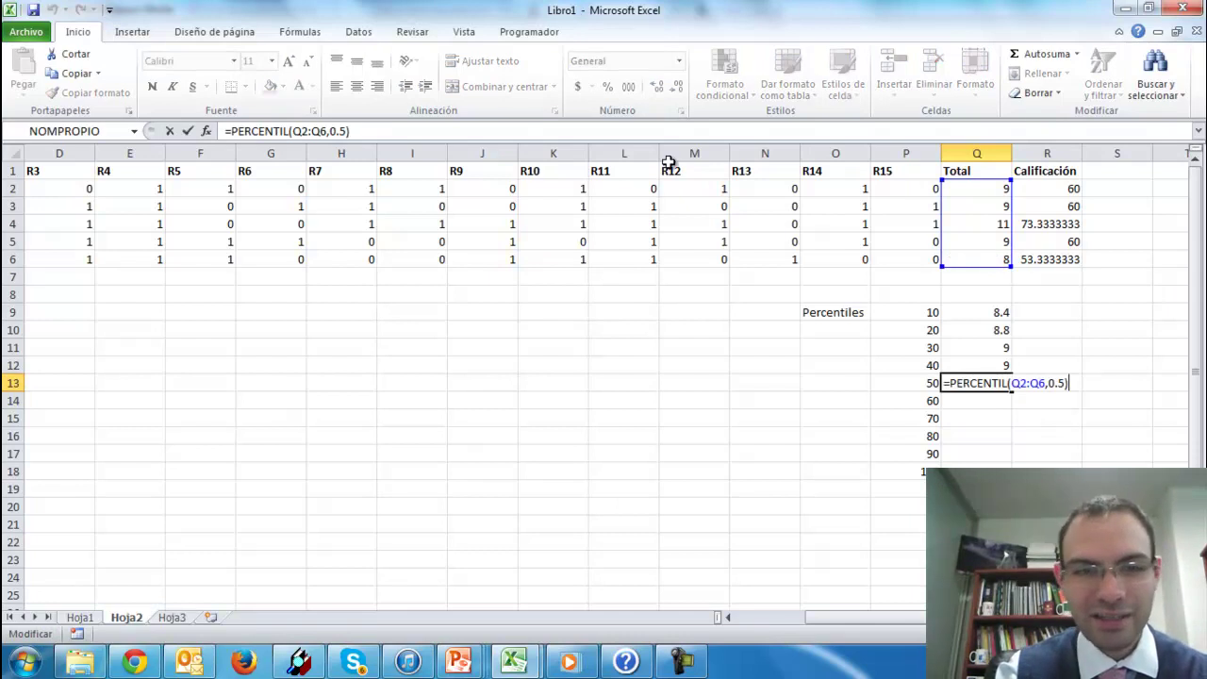
pyautogui.click(304, 132)
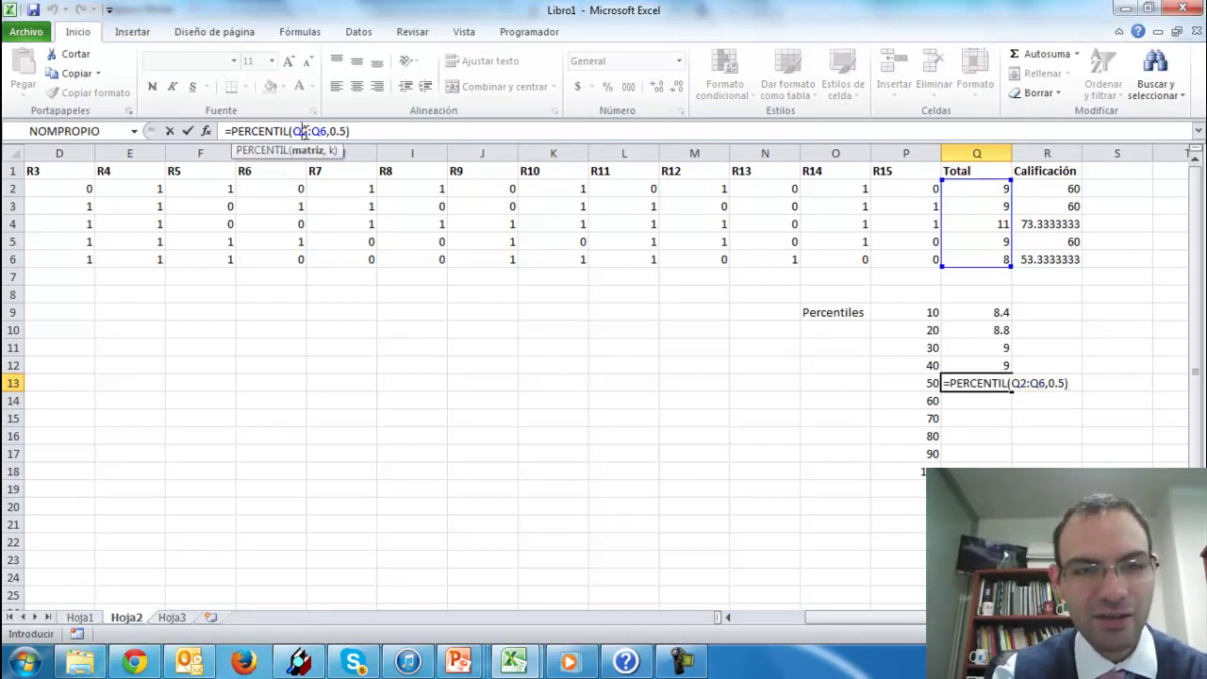
pyautogui.press('F4')
pyautogui.moveTo(323, 131); pyautogui.dragTo(321, 431)
pyautogui.press('Return')
pyautogui.press('Up')
pyautogui.press('F2')
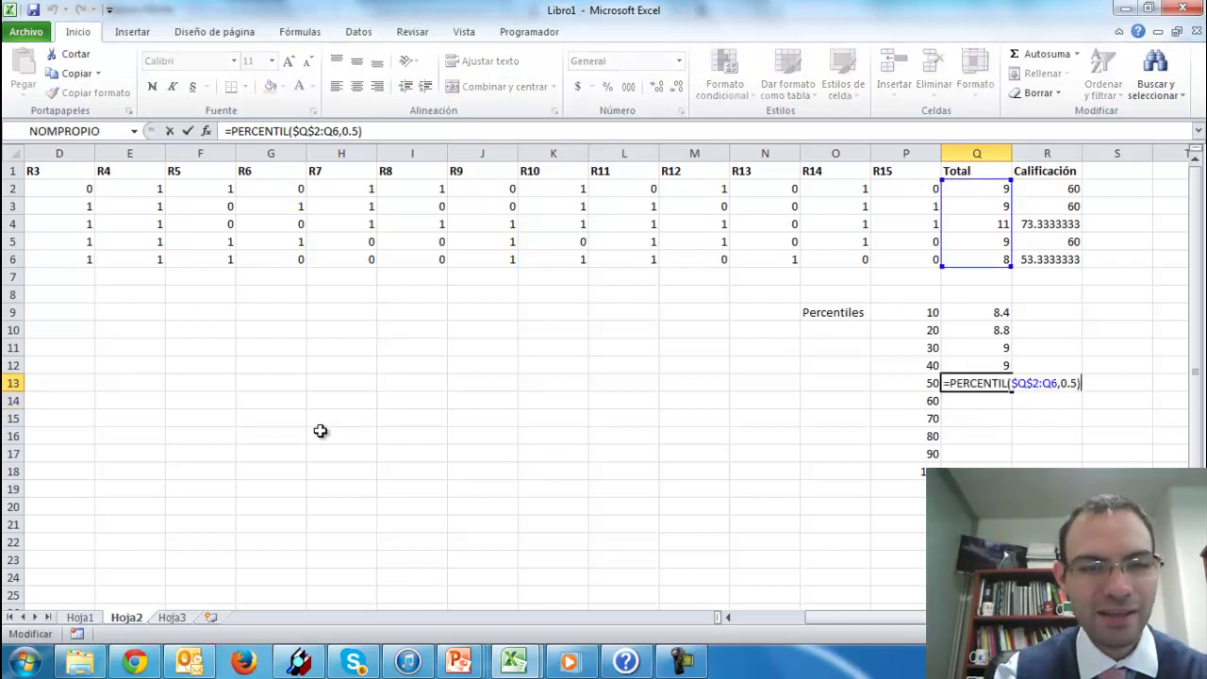
pyautogui.doubleClick(334, 131)
pyautogui.press('F4')
pyautogui.press('Return')
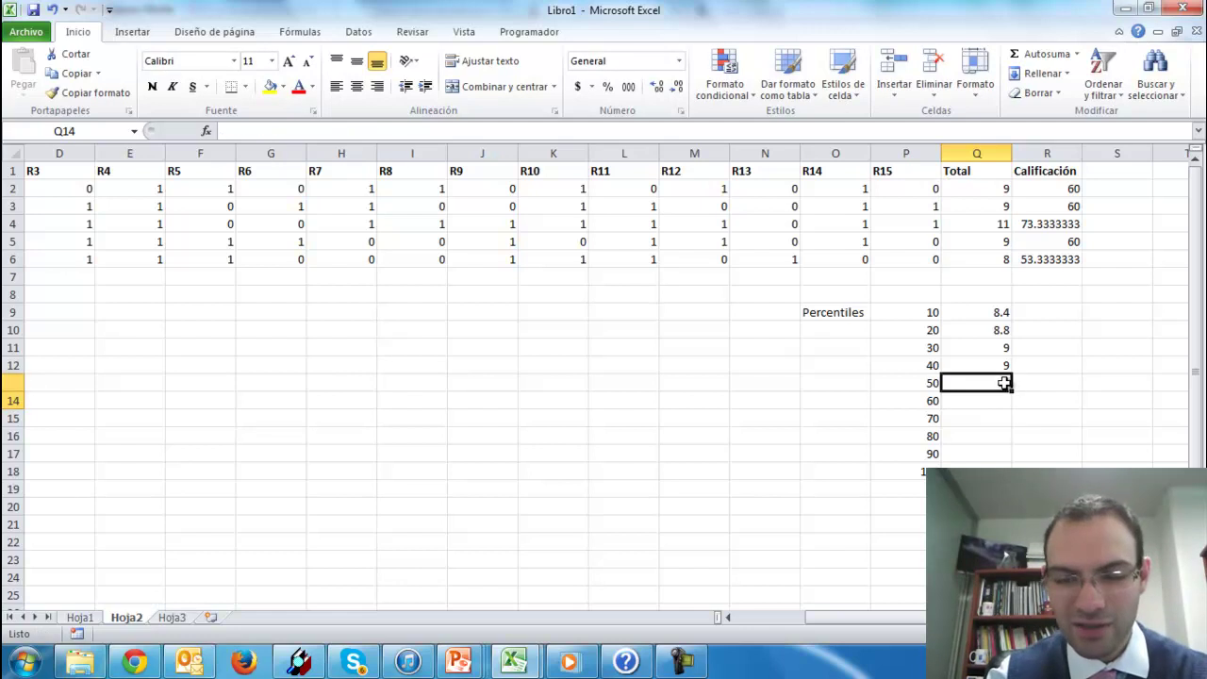
# Step: Replace the 0.5 in the Q13 percentile formula with P13/10 so it refers to the percentile value beside it
pyautogui.click(1006, 385)
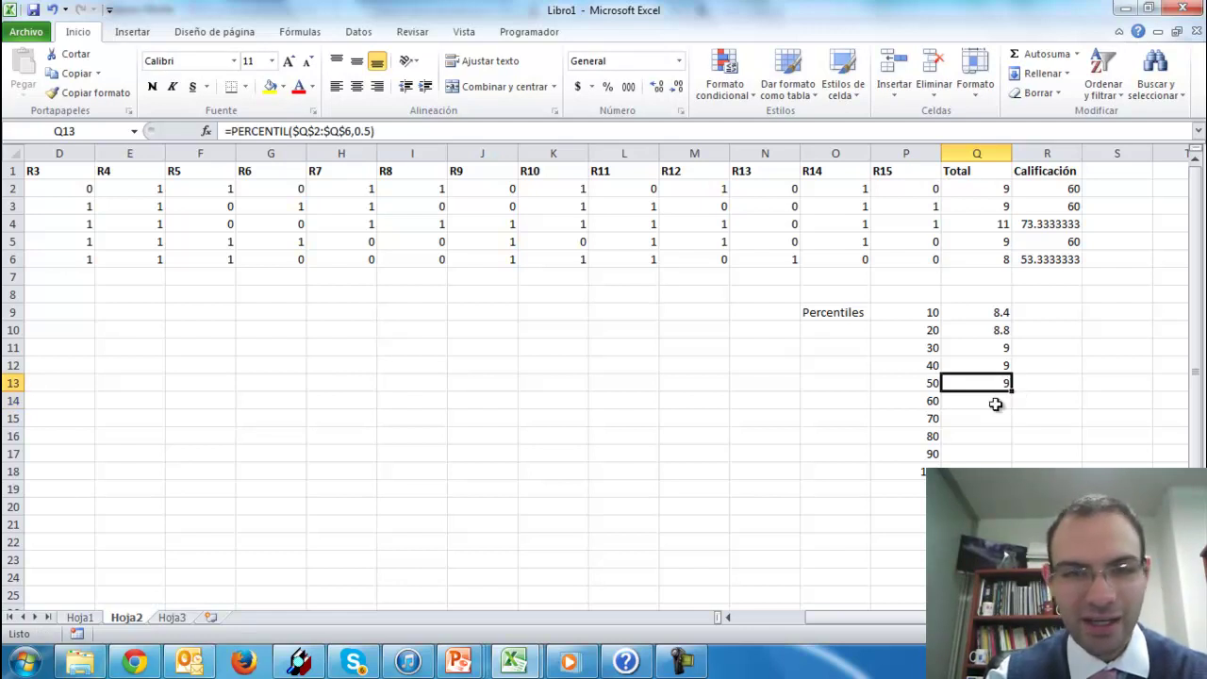
pyautogui.click(371, 131)
pyautogui.press('BackSpace')
pyautogui.press('BackSpace')
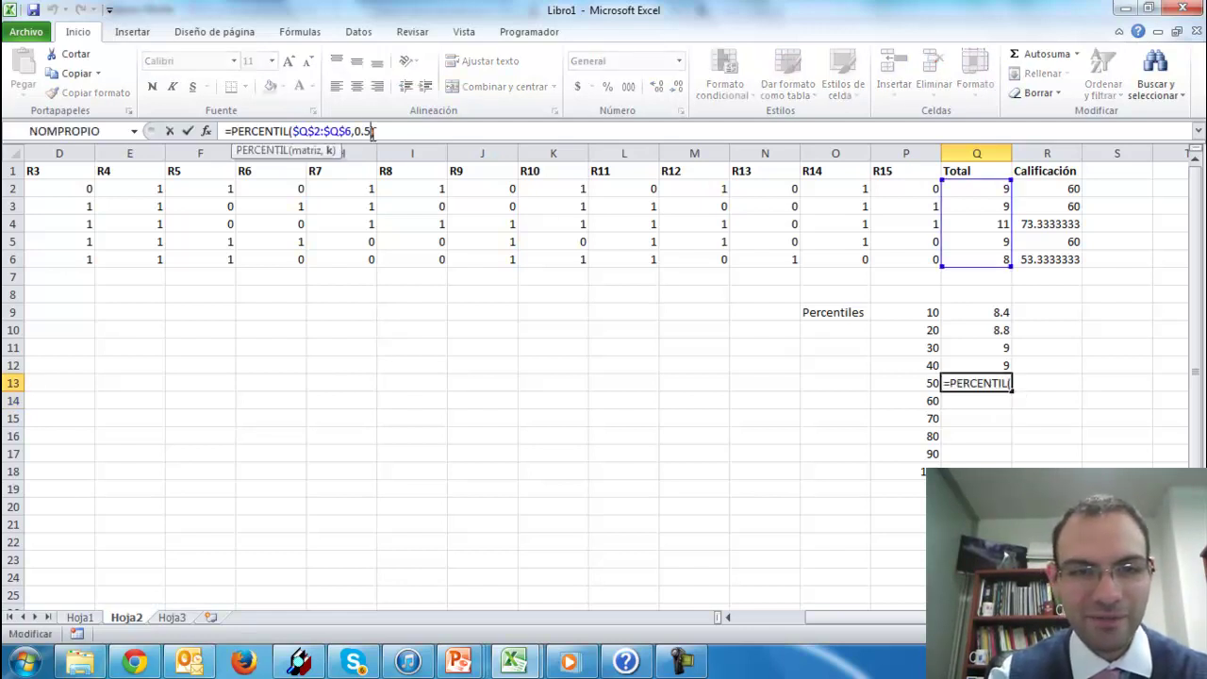
pyautogui.press('BackSpace')
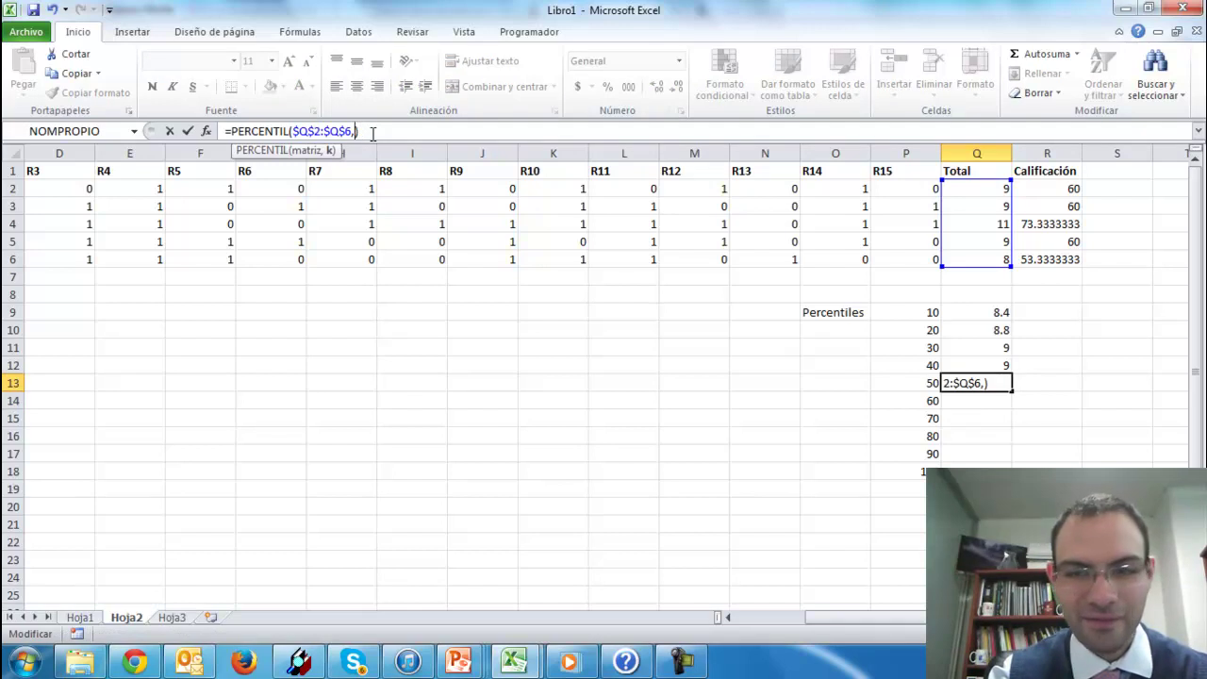
pyautogui.click(929, 383)
pyautogui.write('/10')
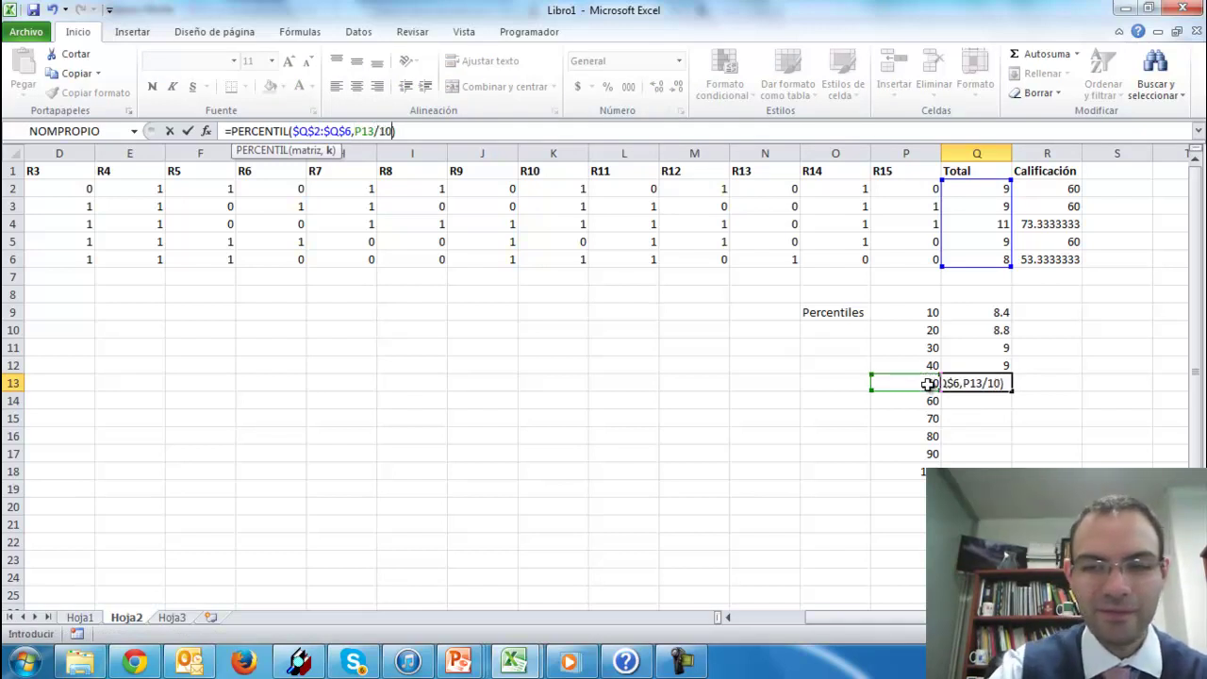
pyautogui.press('Return')
pyautogui.press('Up')
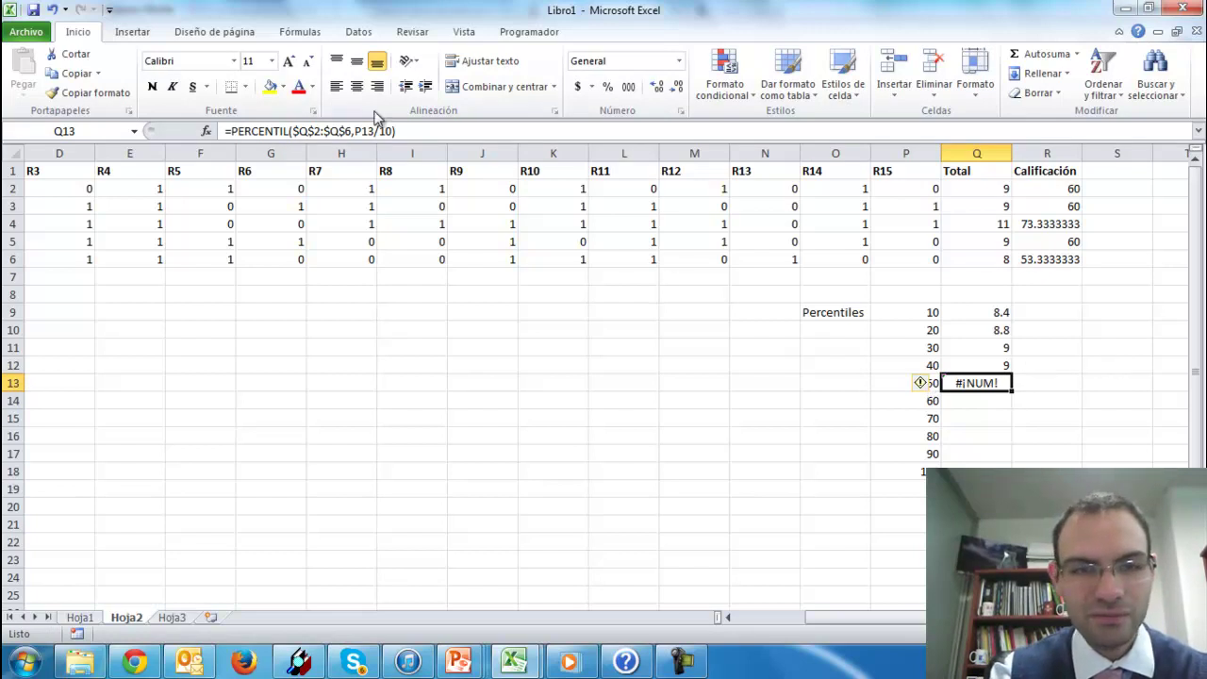
# Step: Change the divisor in the Q13 percentile formula to 100 and fill the formula down to Q18
pyautogui.click(392, 132)
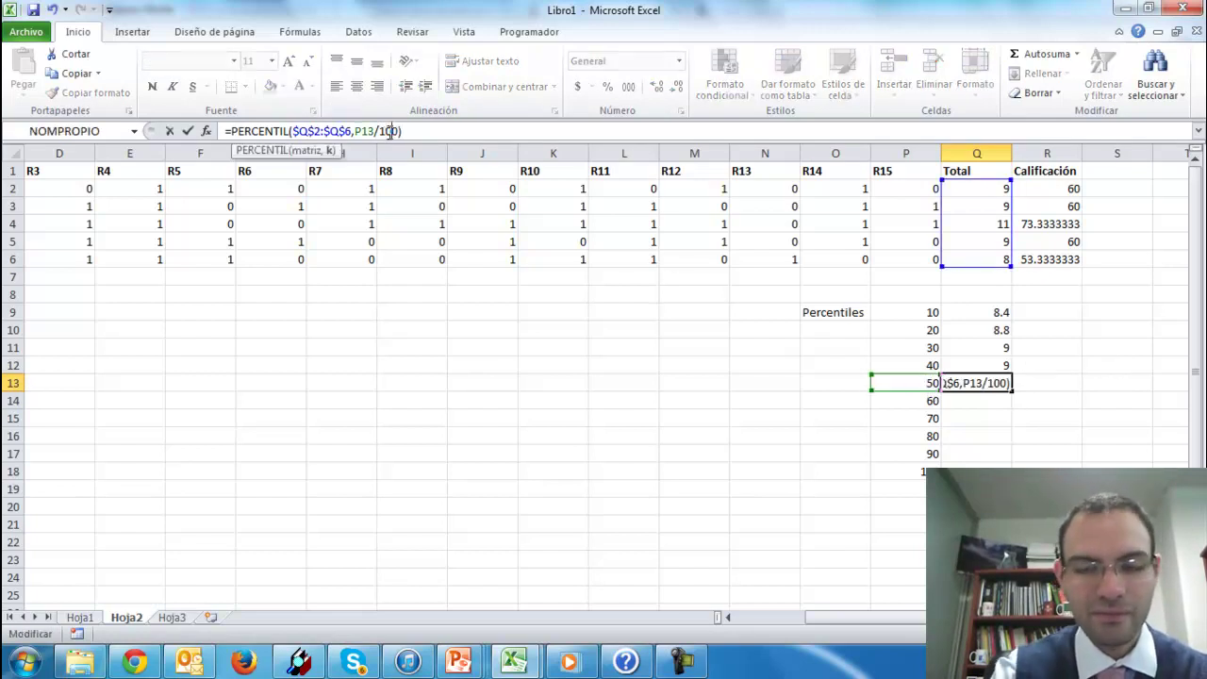
pyautogui.write('0')
pyautogui.press('Return')
pyautogui.press('Up')
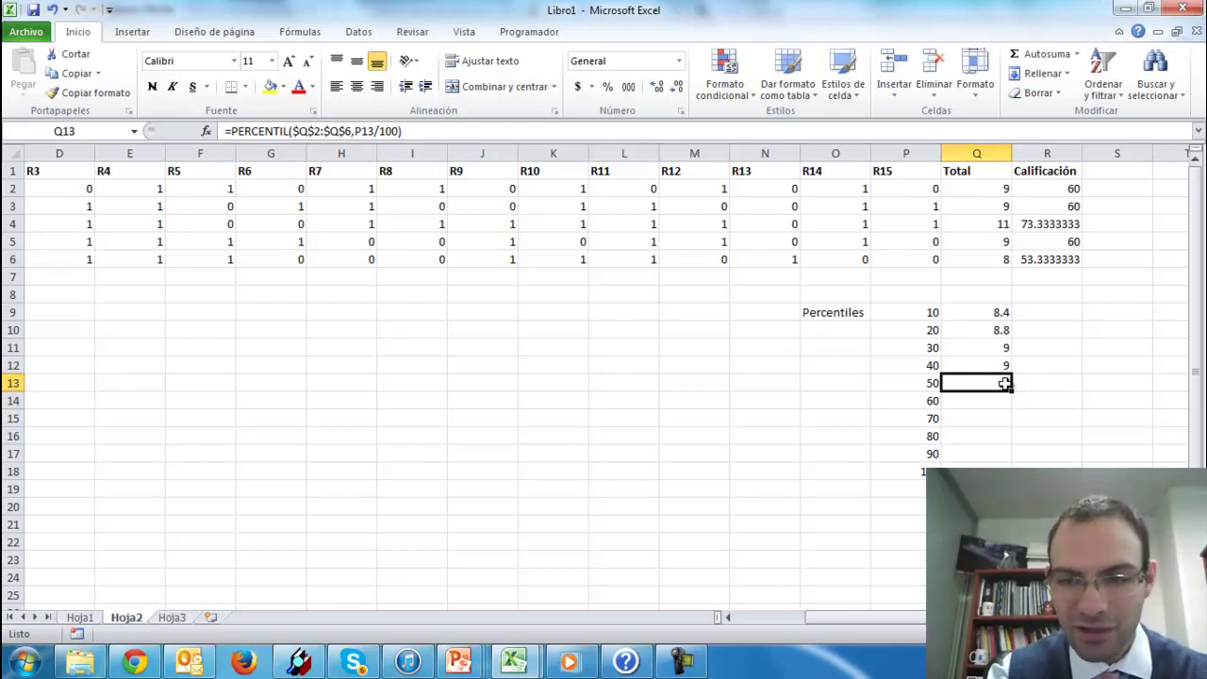
pyautogui.moveTo(1011, 389); pyautogui.dragTo(1006, 473)
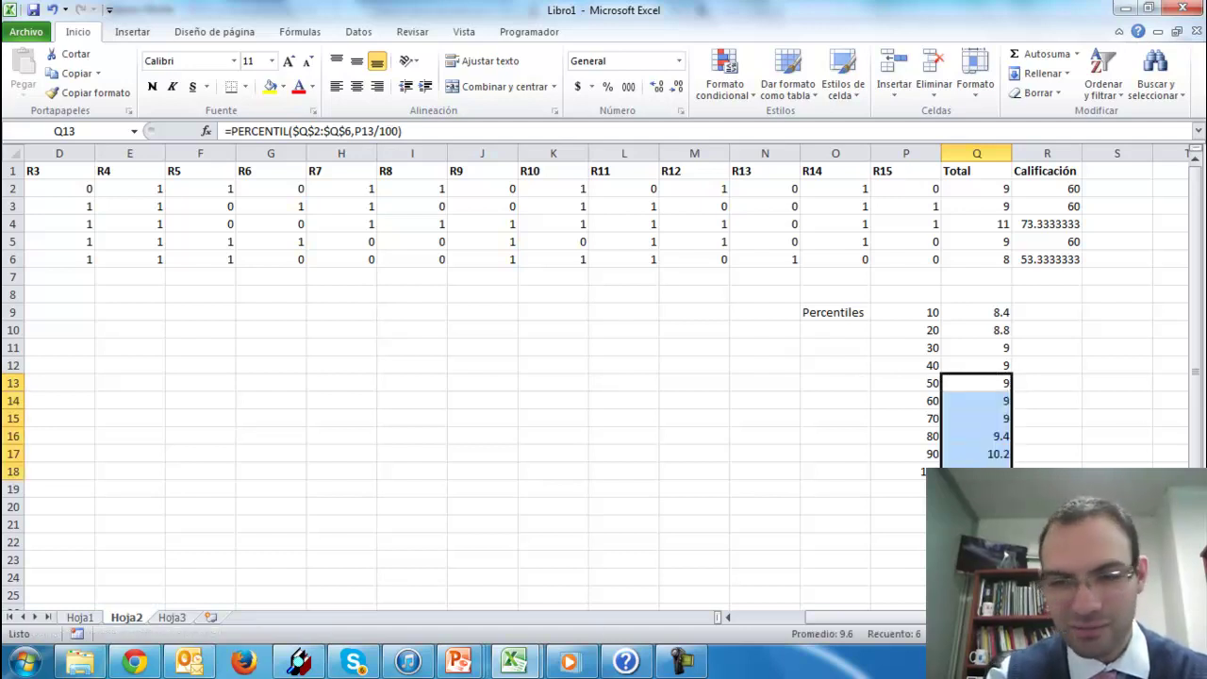
pyautogui.click(1071, 382)
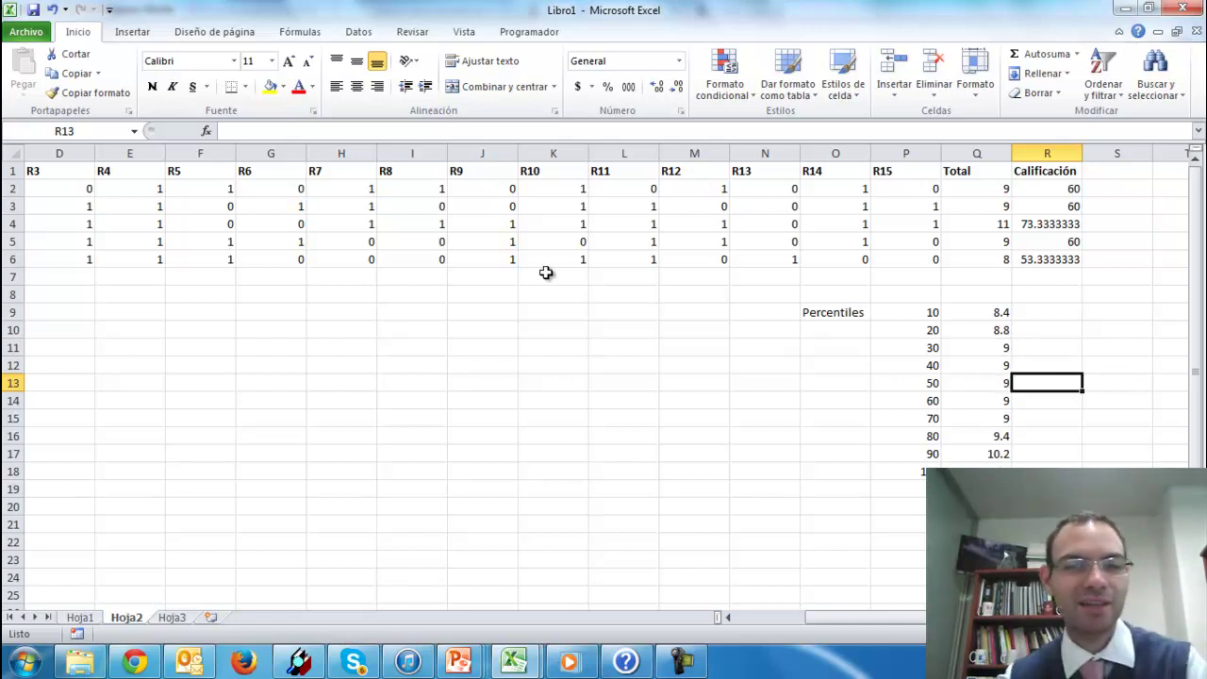
# Step: Insert 14 blank rows above the DIFICULTAD row, at rows 7 to 20
pyautogui.click(82, 276)
pyautogui.press('Left')
pyautogui.press('Left')
pyautogui.press('Left')
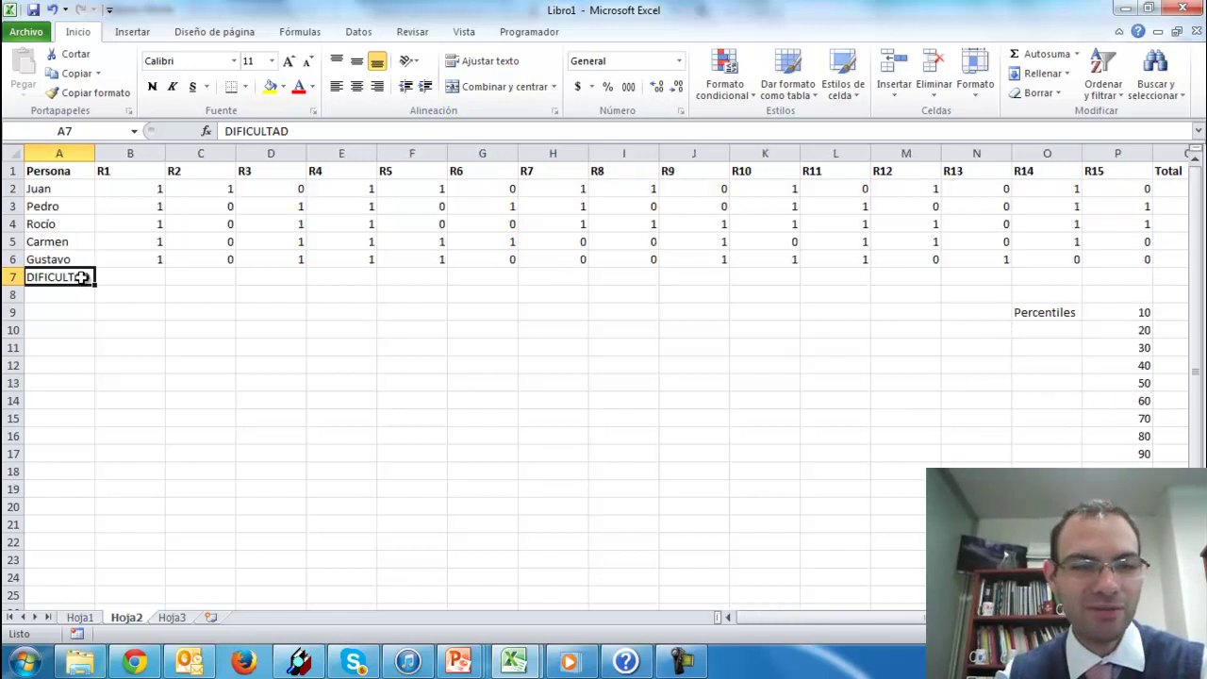
pyautogui.moveTo(12, 277); pyautogui.dragTo(13, 500)
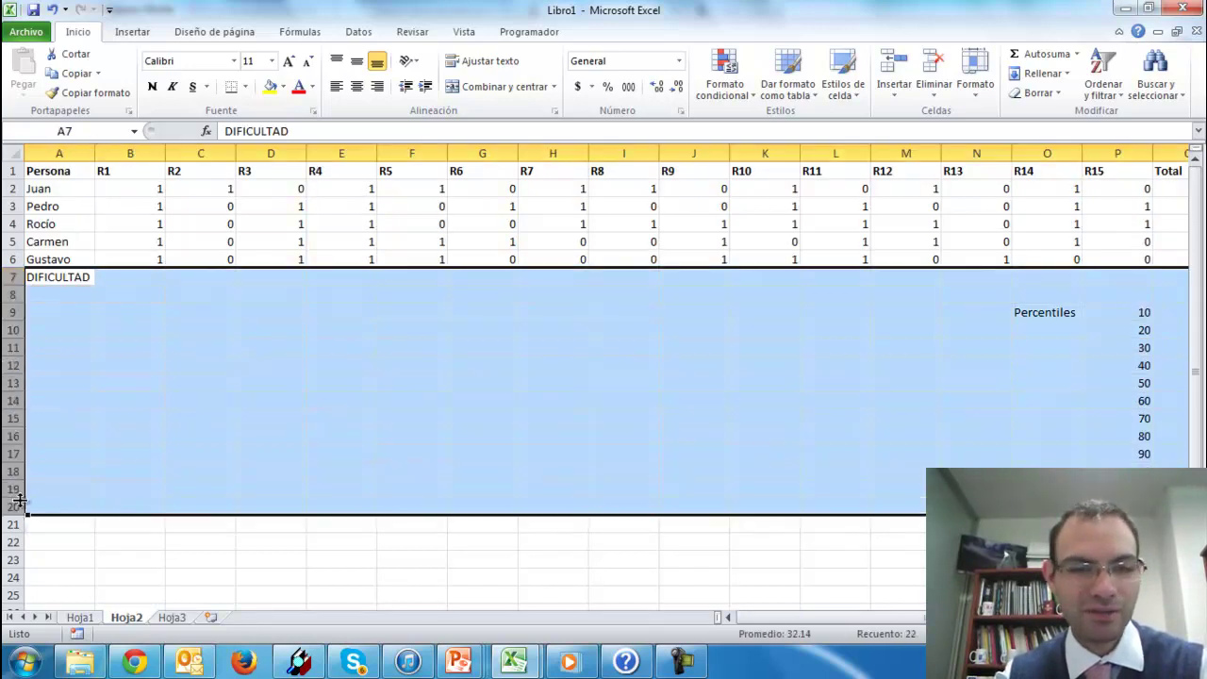
pyautogui.rightClick(15, 502)
pyautogui.click(94, 368)
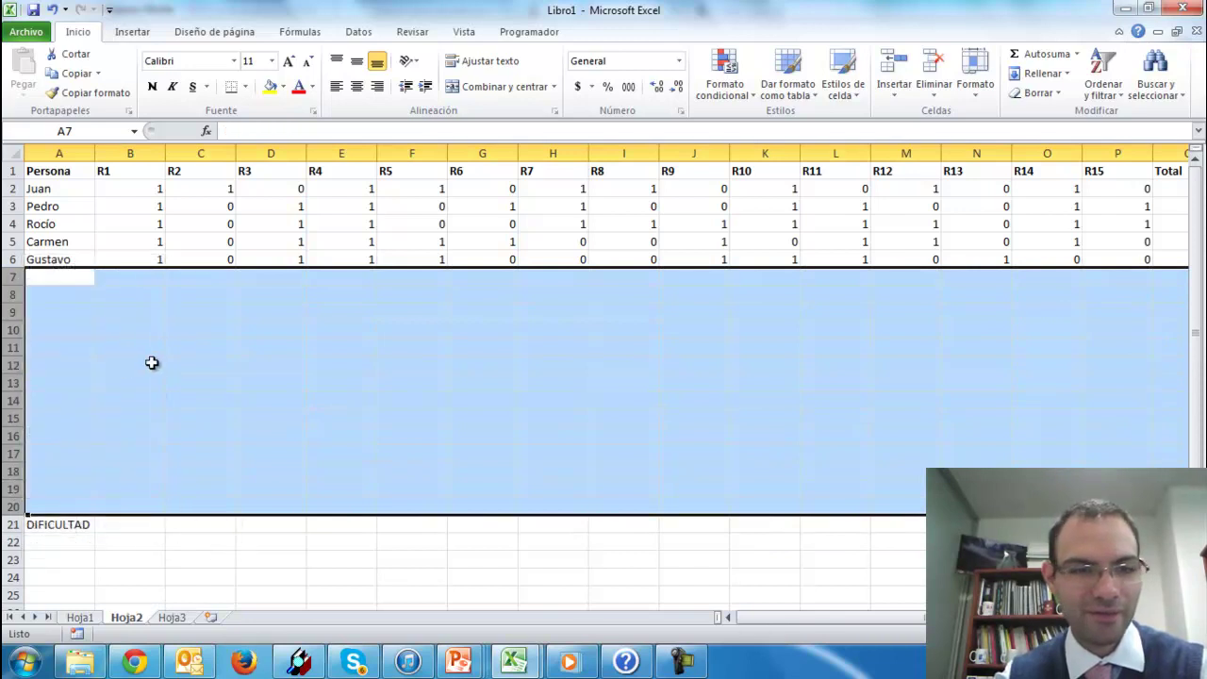
# Step: Number the new people in the Persona column from 1 to 13 in A7:A19
pyautogui.click(85, 281)
pyautogui.write('1 2 3 4')
pyautogui.moveTo(85, 281); pyautogui.dragTo(94, 495)
# Step: Generate a random 0 or 1 score in B7 with the formula =aleatorio.entre(0,1)
pyautogui.click(143, 274)
pyautogui.write('=a')
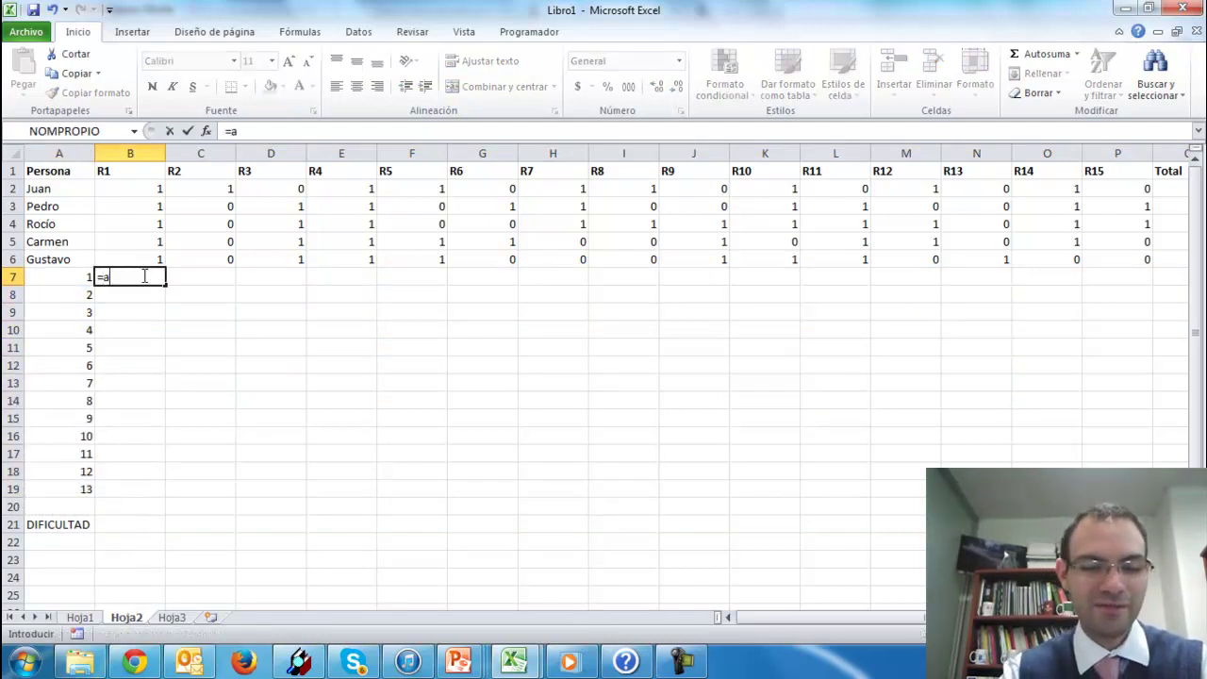
pyautogui.write('leatorio.')
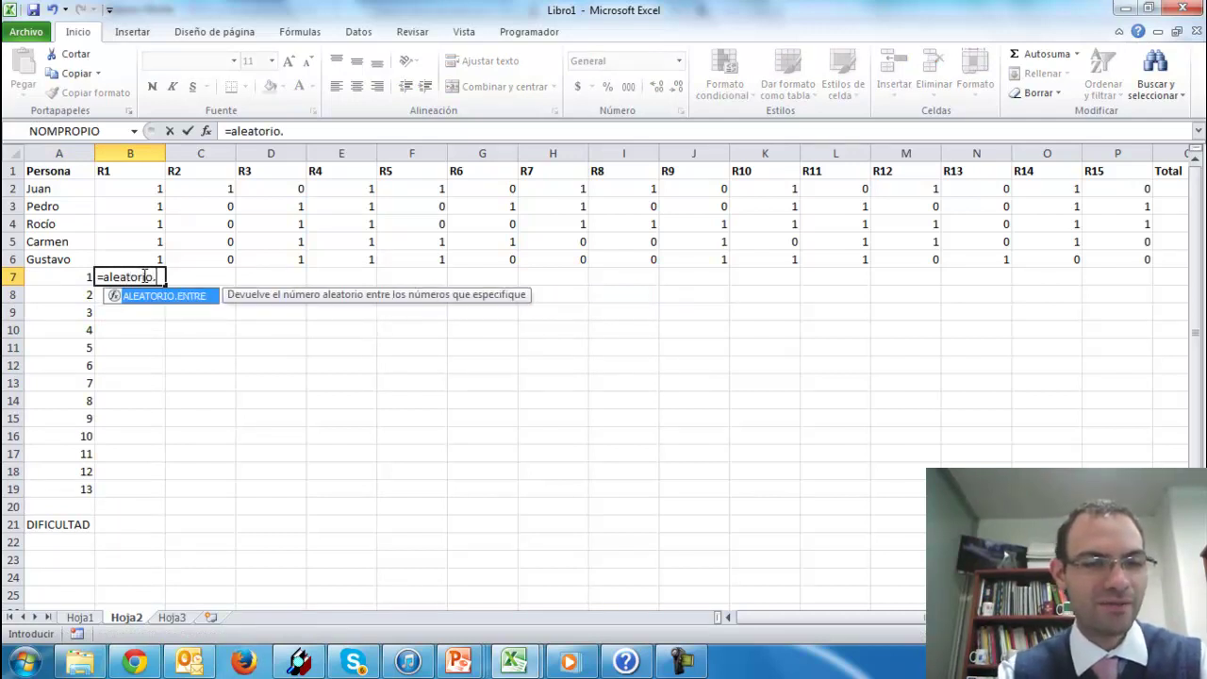
pyautogui.write('entre(0,1')
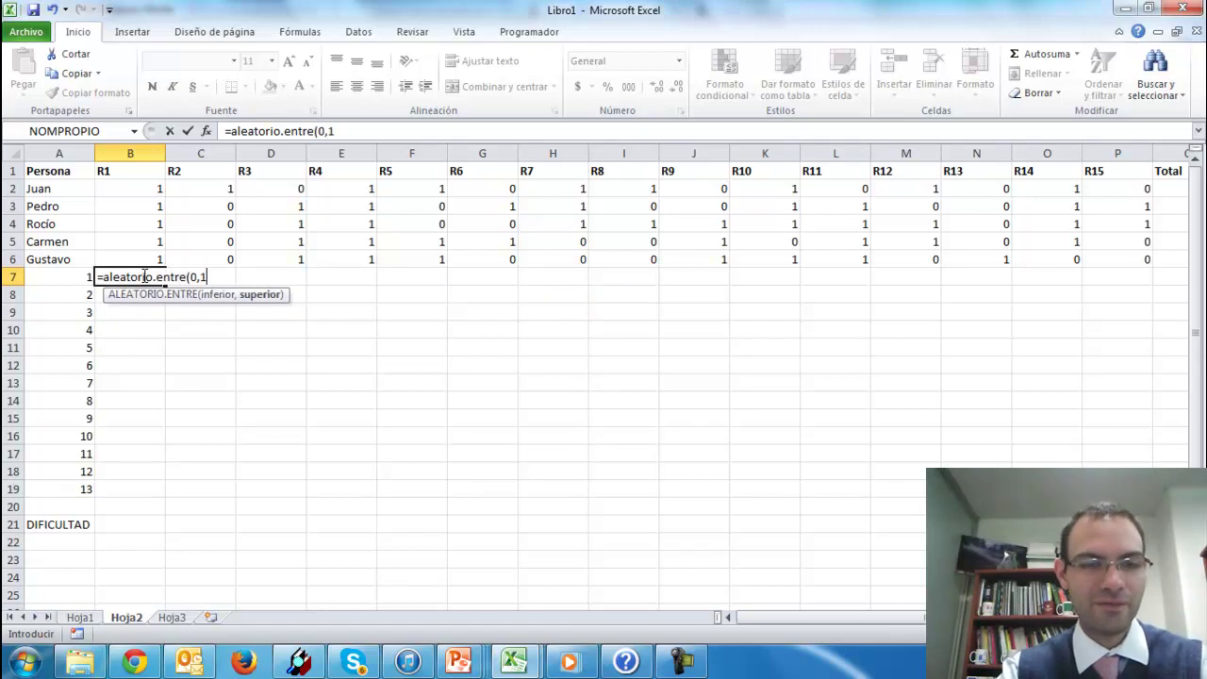
pyautogui.write(')')
pyautogui.press('Return')
# Step: Fill the random score formula from B7 across B7:P19 and extend the Total formula from Q6 down to Q19
pyautogui.click(151, 276)
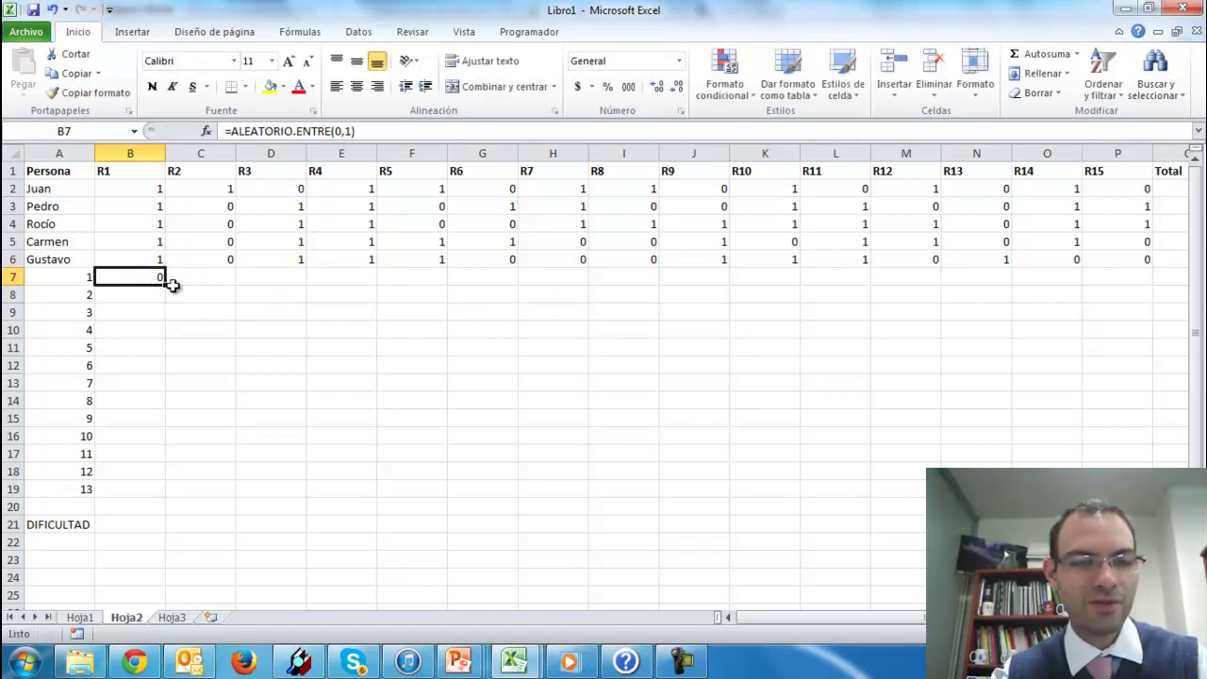
pyautogui.moveTo(166, 285); pyautogui.dragTo(160, 483)
pyautogui.moveTo(155, 510); pyautogui.dragTo(992, 349)
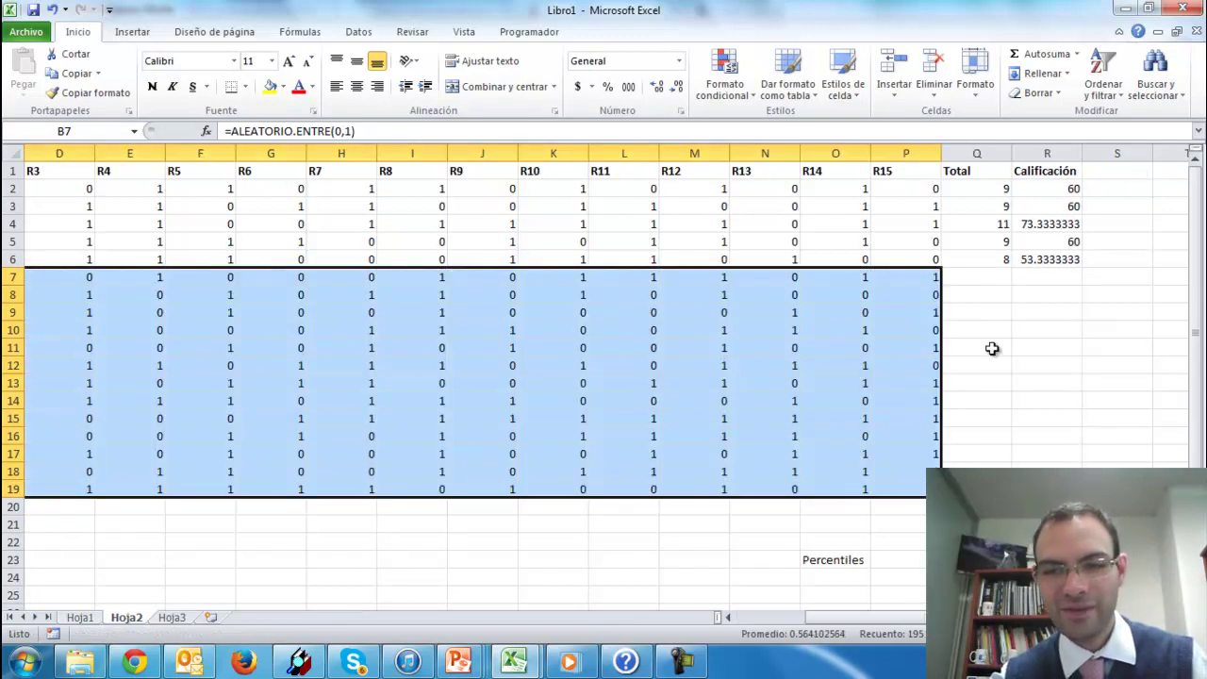
pyautogui.click(1001, 262)
pyautogui.moveTo(1010, 268); pyautogui.dragTo(999, 489)
# Step: Start a new PERCENTIL formula in Q23 over all the totals in Q2:Q19
pyautogui.click(976, 559)
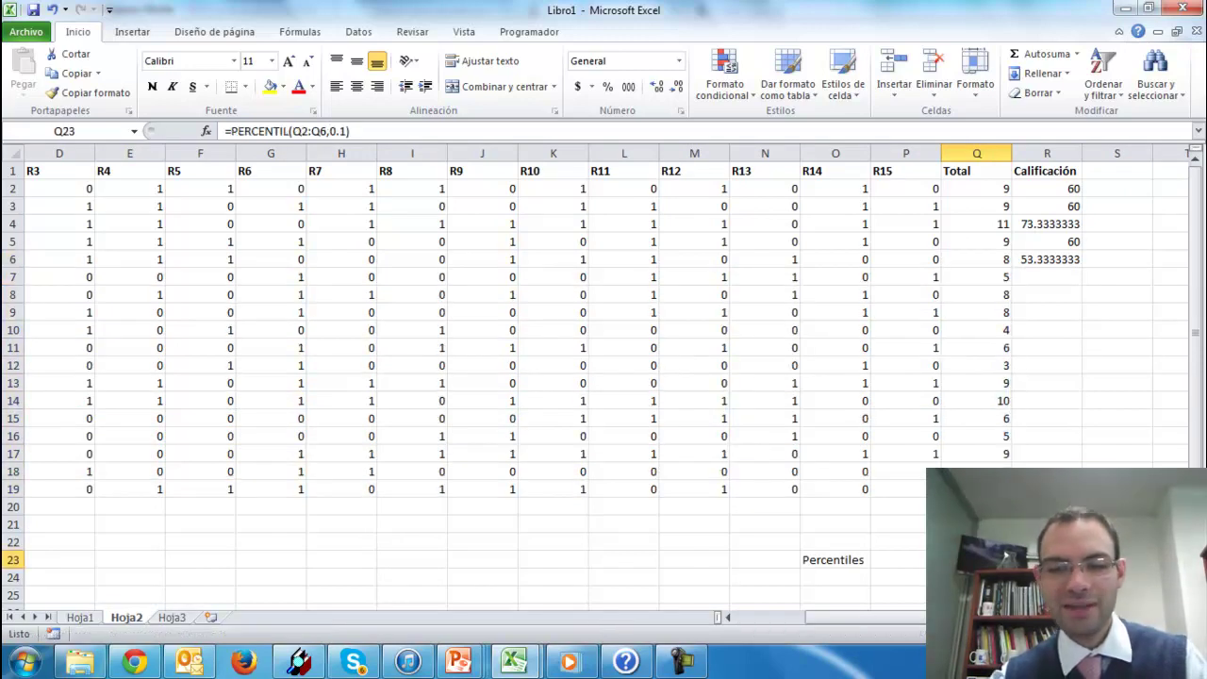
pyautogui.write('=perc')
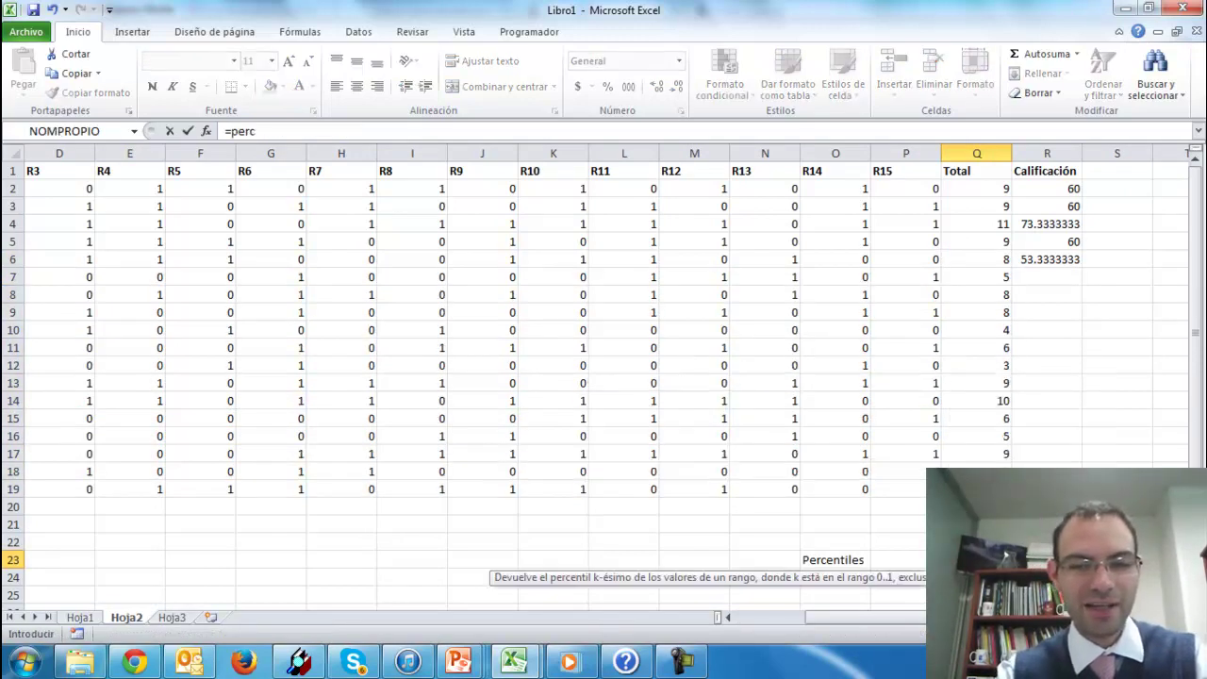
pyautogui.write('entil(')
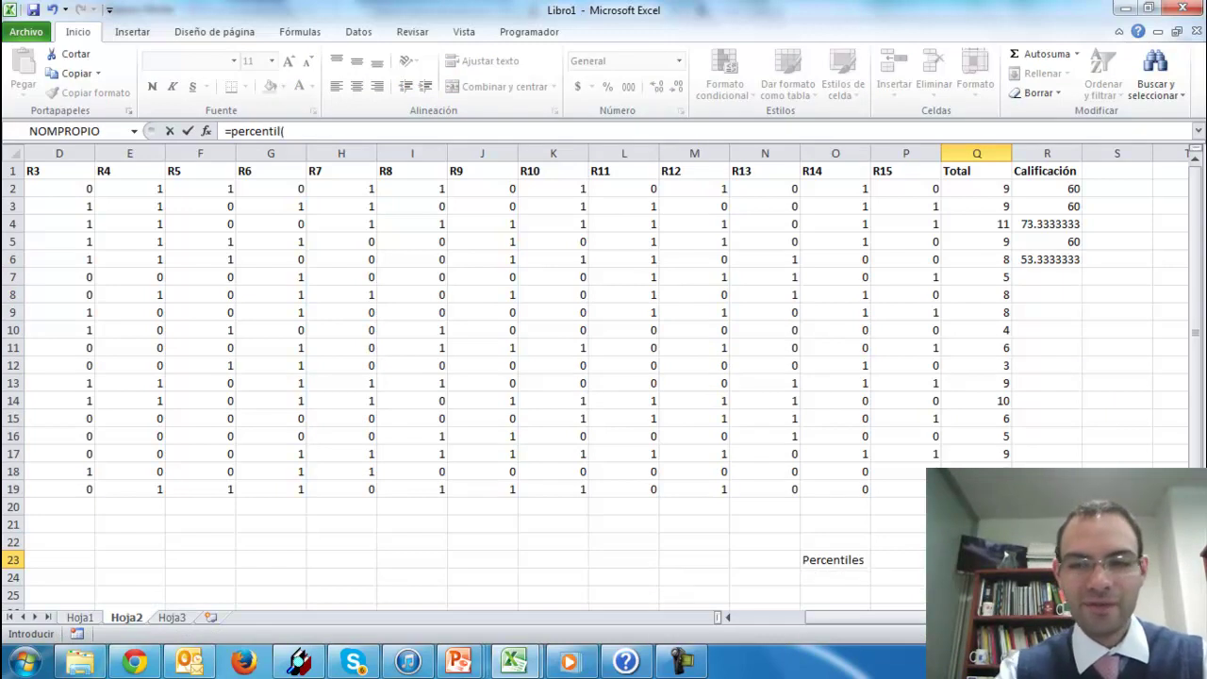
pyautogui.click(986, 188)
pyautogui.moveTo(986, 188); pyautogui.dragTo(980, 486)
pyautogui.click(724, 396)
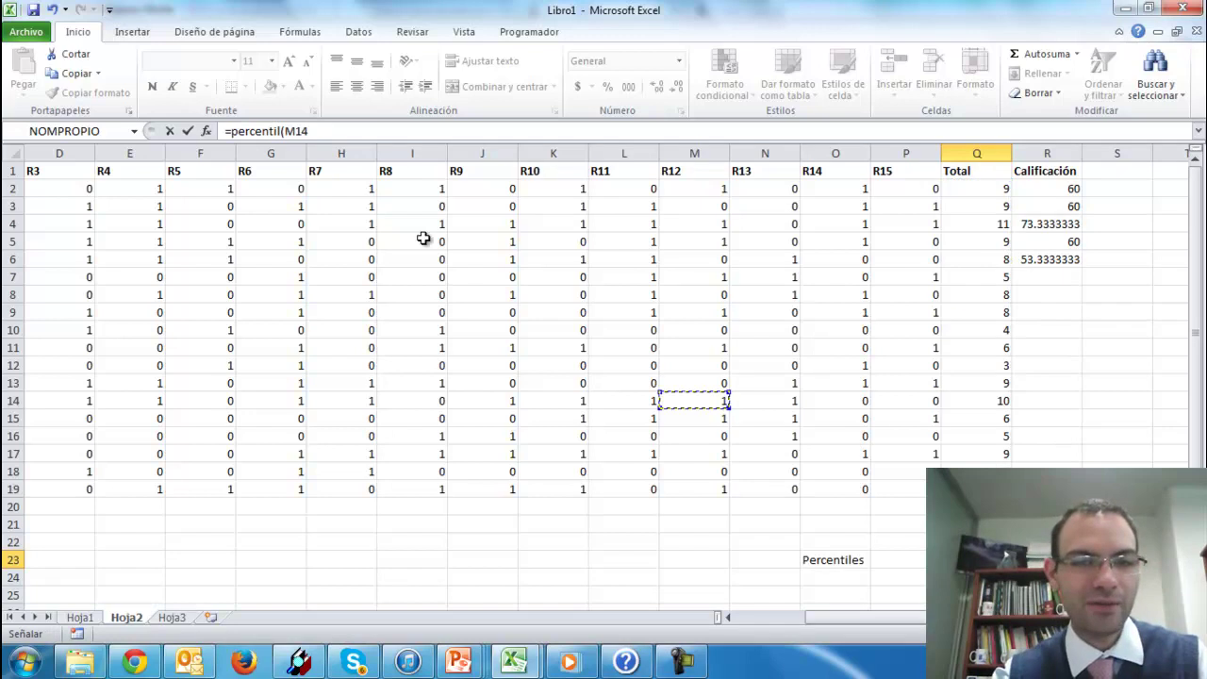
pyautogui.moveTo(1001, 189); pyautogui.dragTo(990, 488)
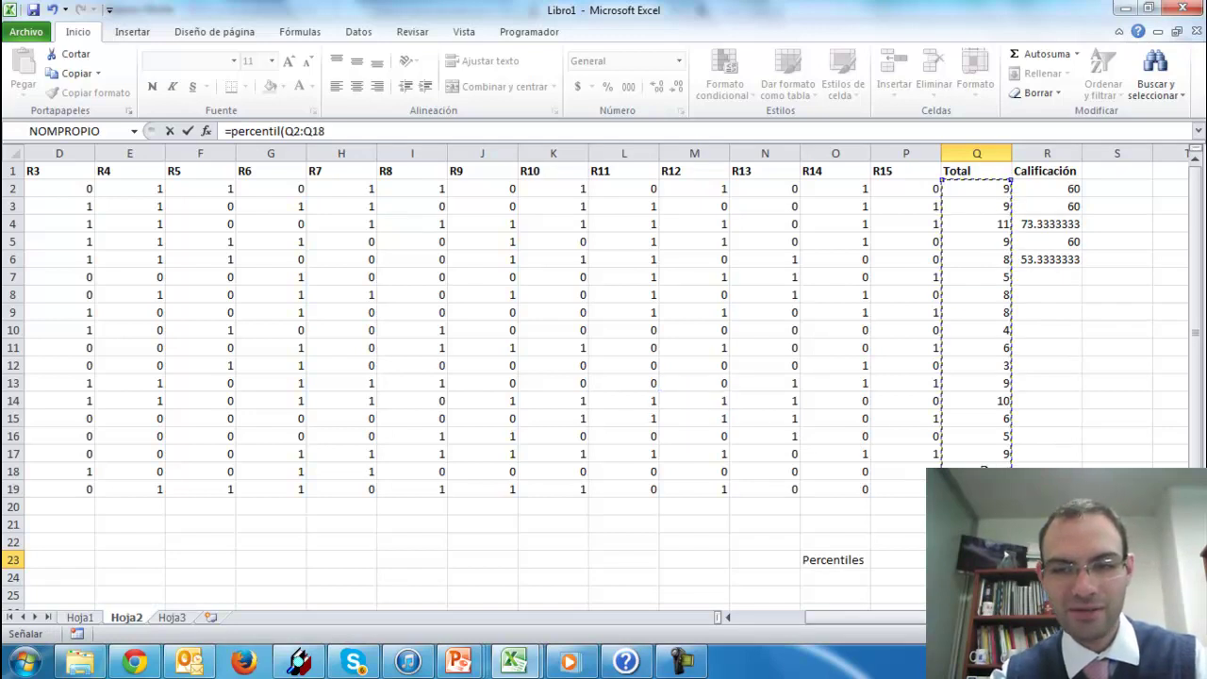
# Step: Make the Q23 formula's range absolute as $Q$2:$Q$19 and set its k argument to P23/100
pyautogui.doubleClick(292, 131)
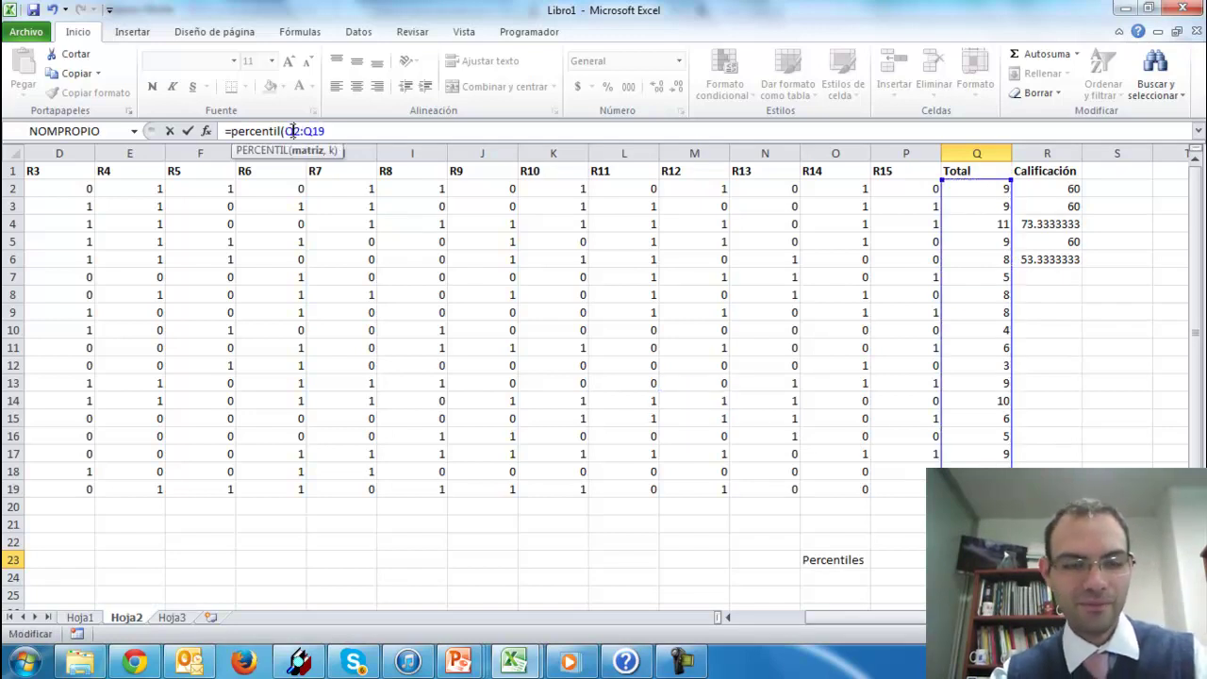
pyautogui.press('F4')
pyautogui.click(326, 131)
pyautogui.press('F4')
pyautogui.write(',')
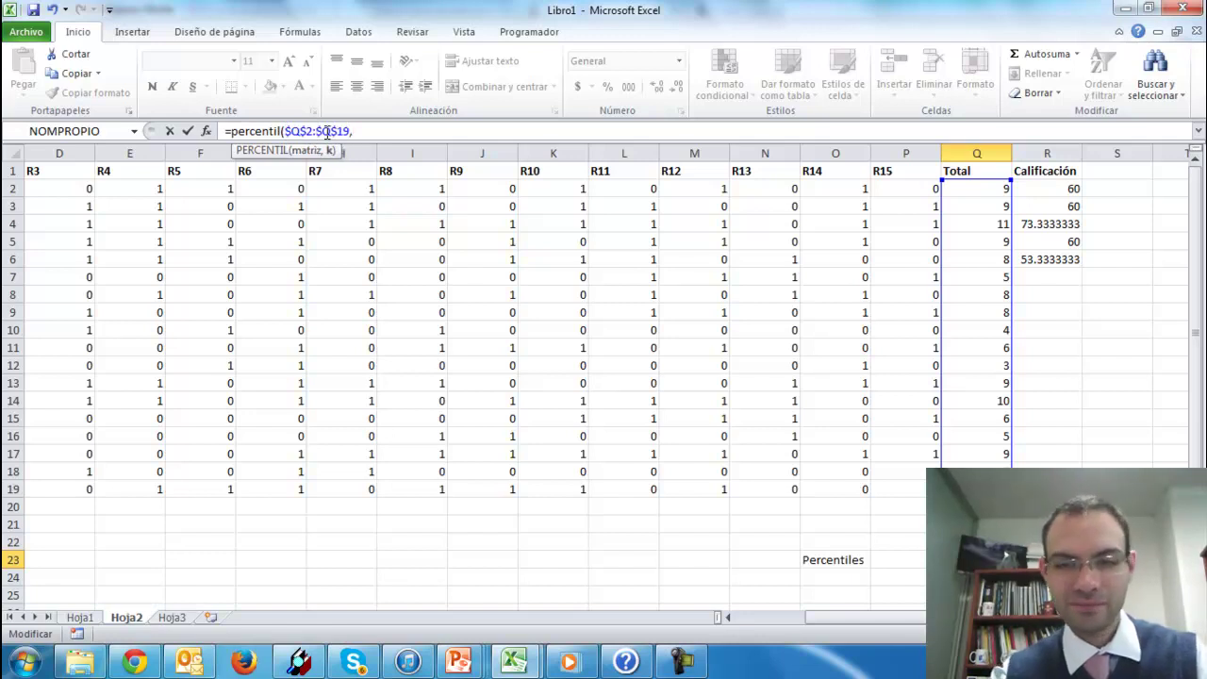
pyautogui.click(908, 560)
pyautogui.write('/')
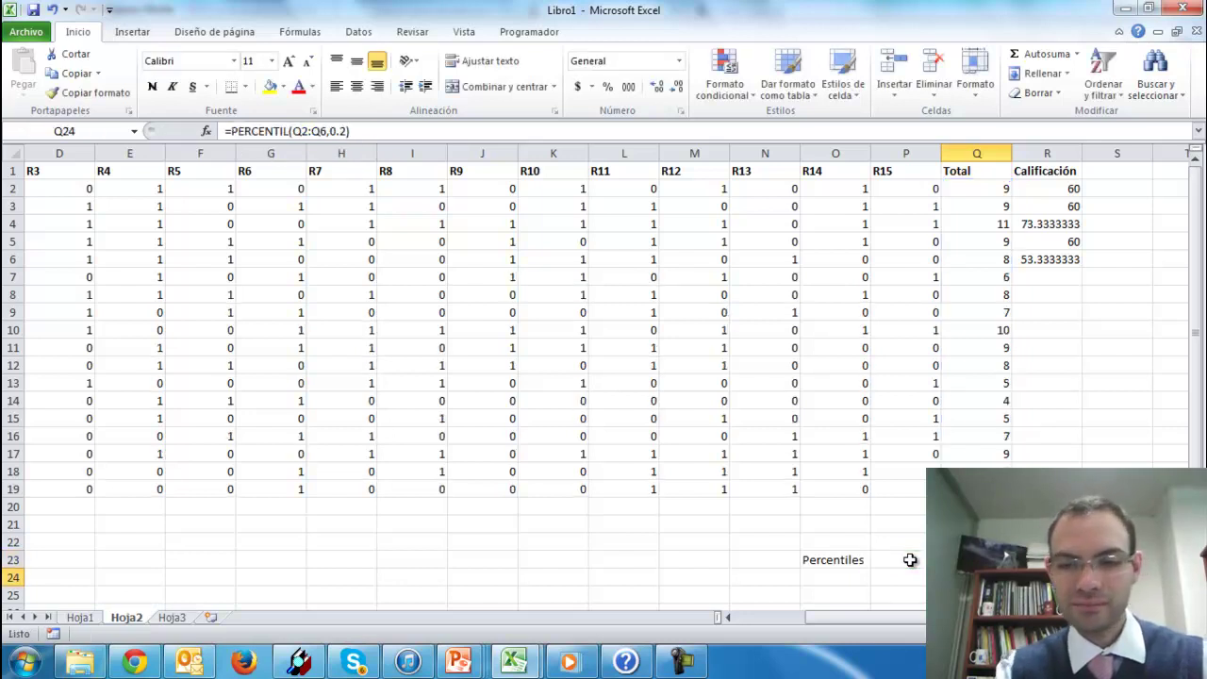
# Step: Fill the percentile formula from Q23 down to Q32, replacing the old percentile formulas
pyautogui.click(975, 559)
pyautogui.moveTo(1012, 568); pyautogui.dragTo(999, 603)
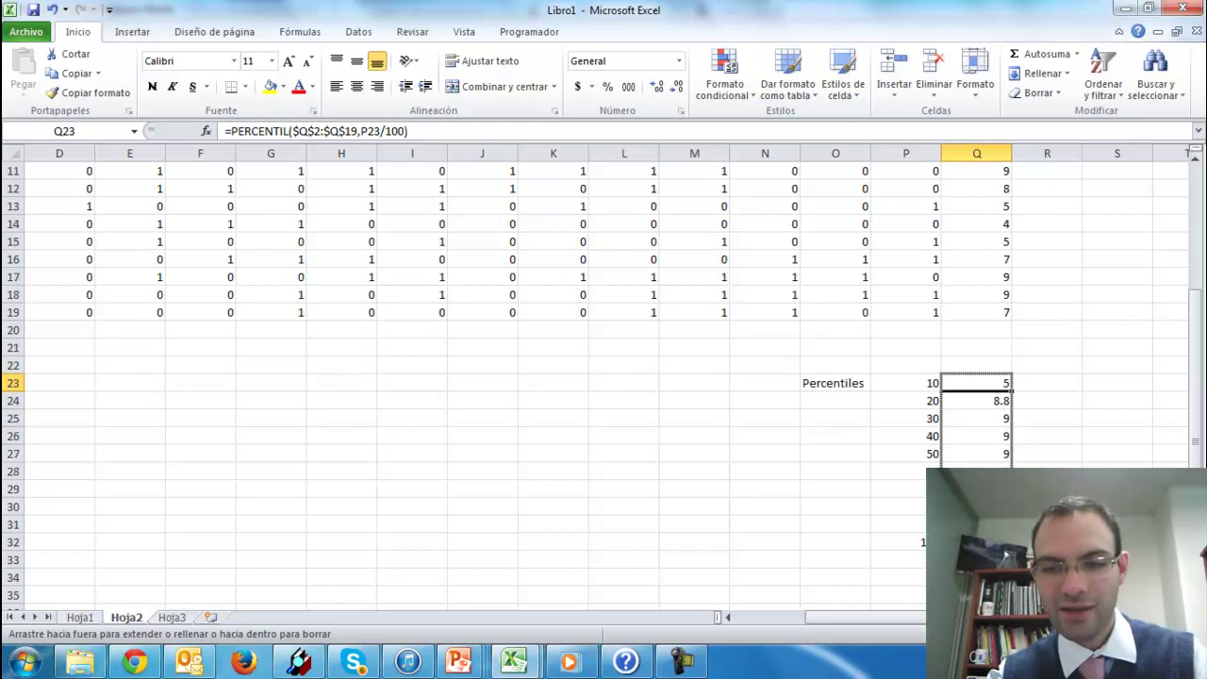
pyautogui.moveTo(999, 542); pyautogui.dragTo(999, 542)
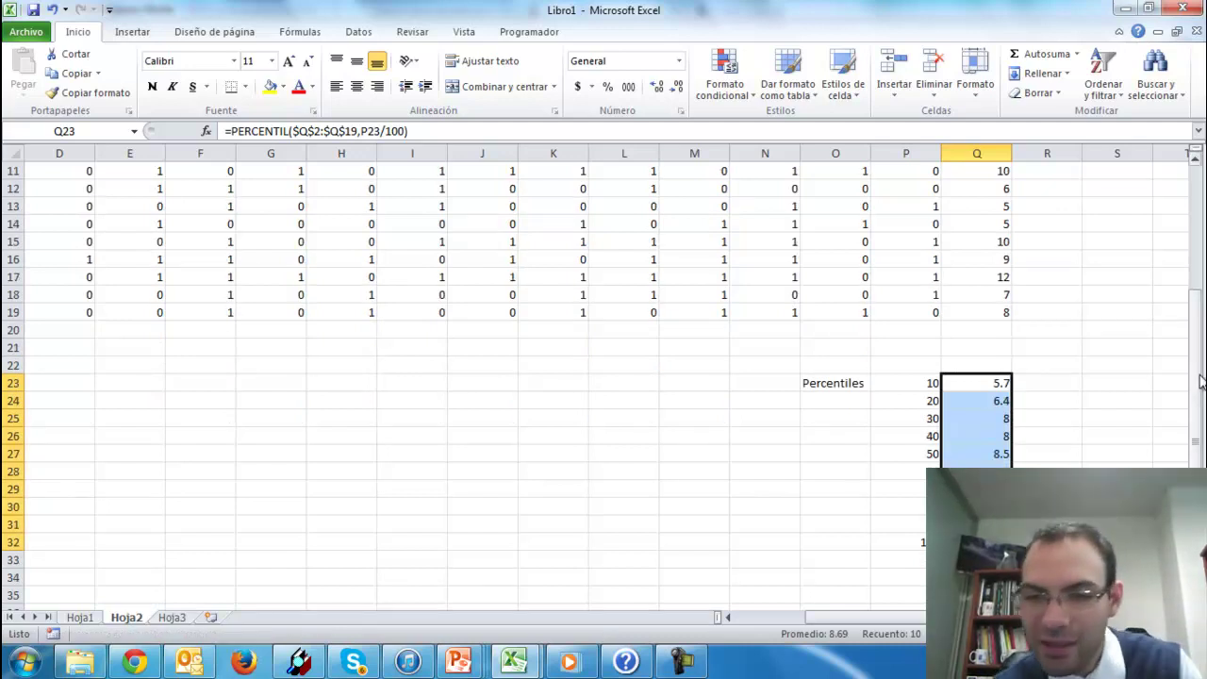
# Step: Calculate the average of the Total column in cell S23 with the PROMEDIO function
pyautogui.click(1118, 383)
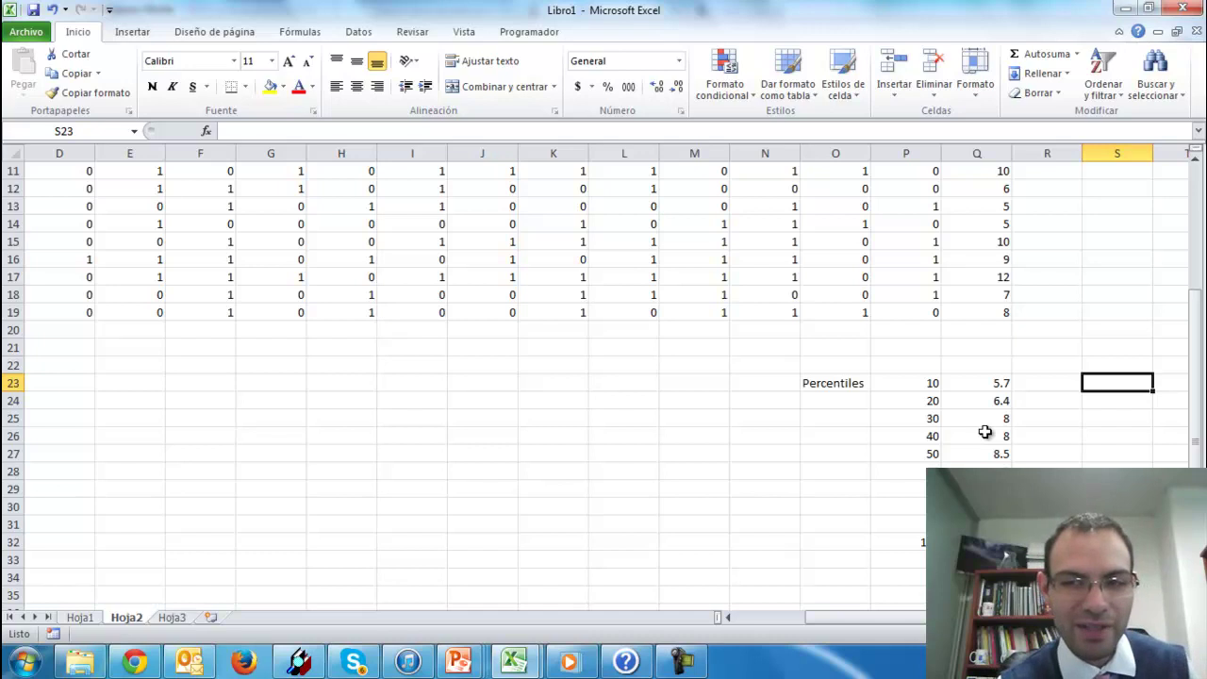
pyautogui.press('Left')
pyautogui.press('Right')
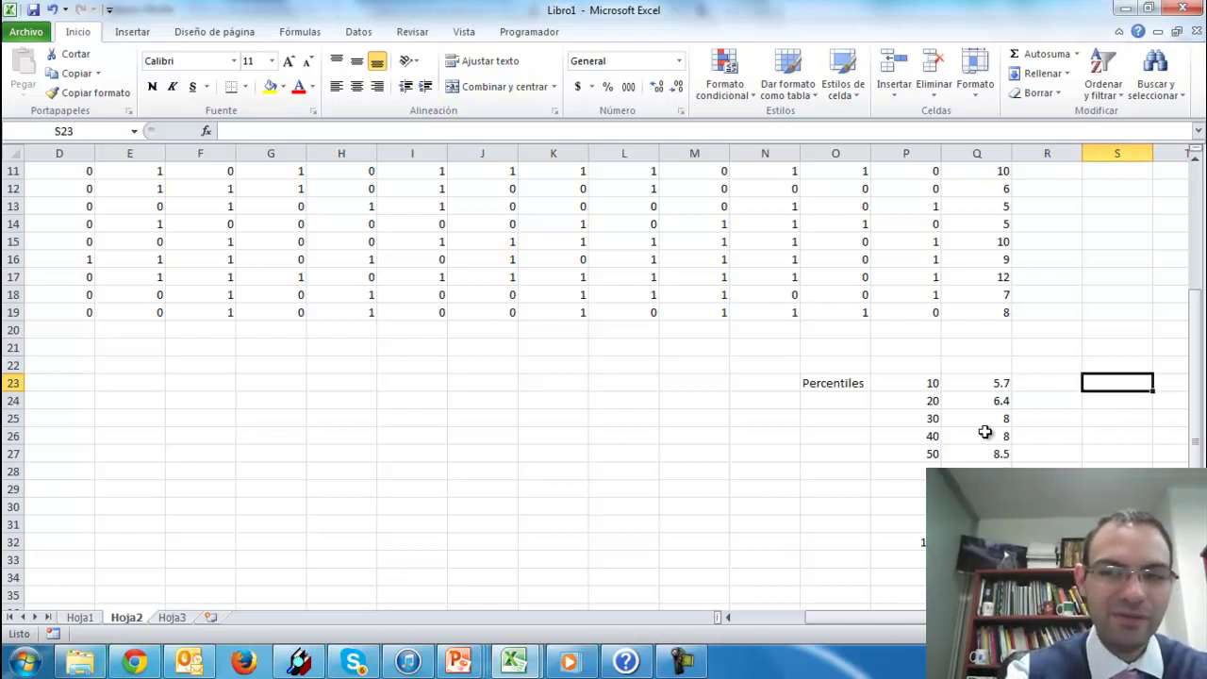
pyautogui.write('=')
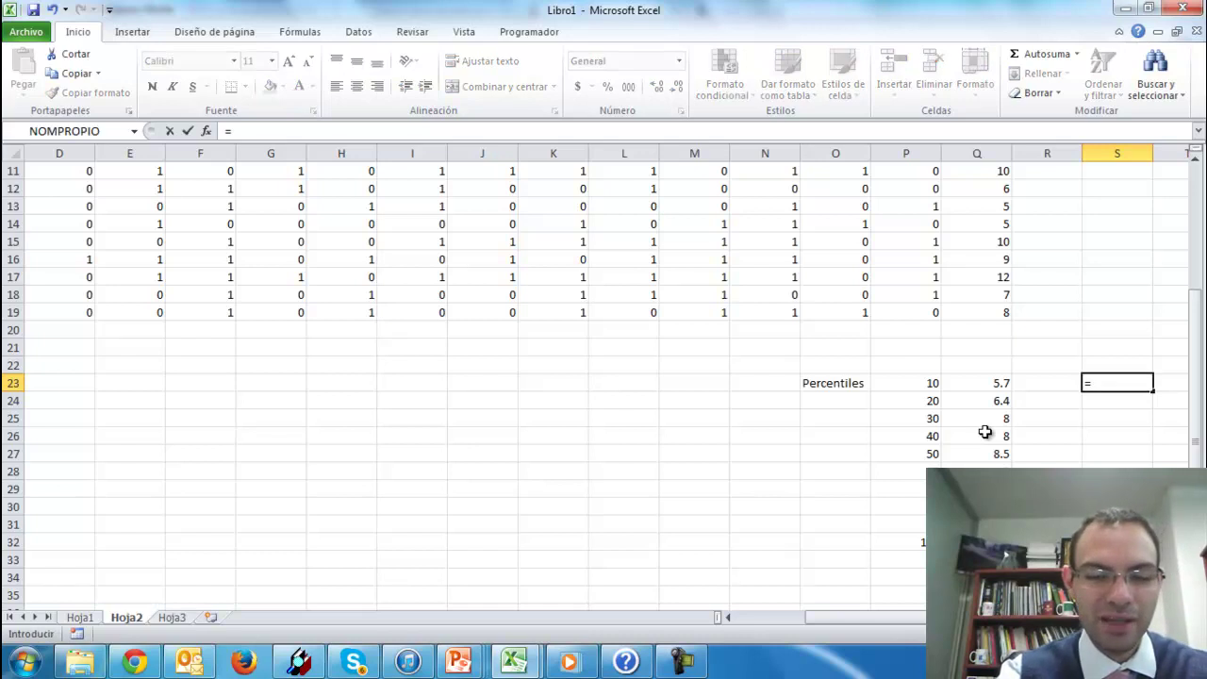
pyautogui.write('promedio')
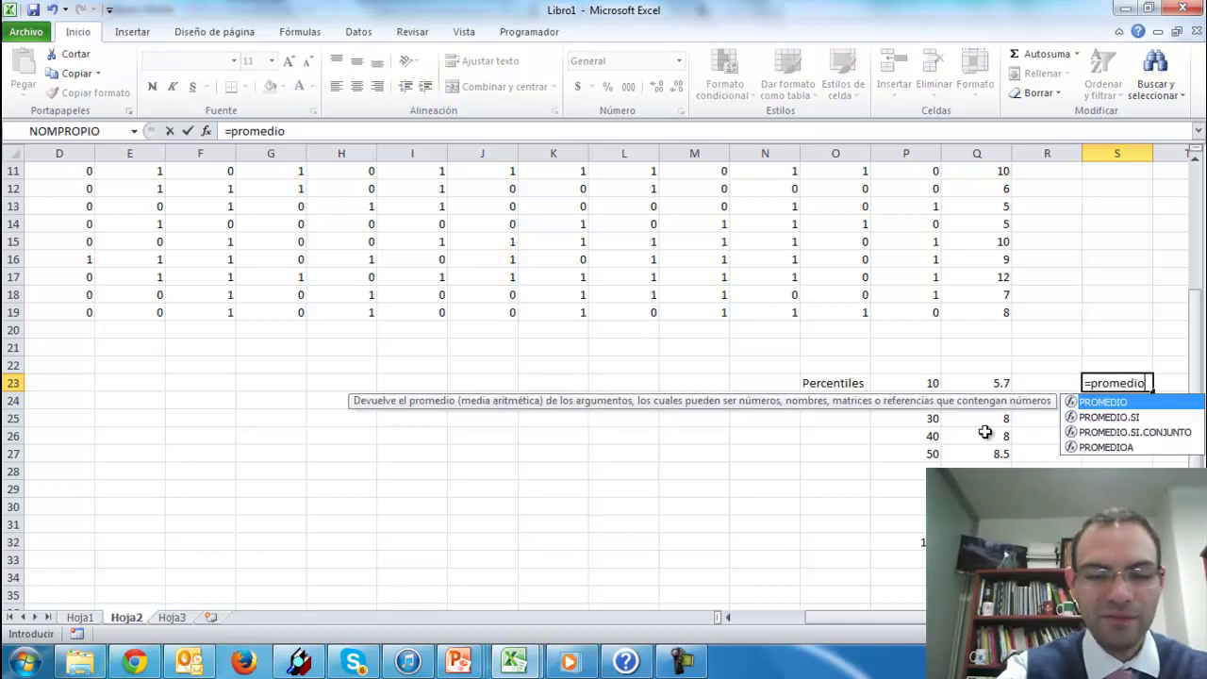
pyautogui.write('(')
pyautogui.press('Left')
pyautogui.press('Left')
pyautogui.press('Up')
pyautogui.press('Up')
pyautogui.press('Up')
pyautogui.press('Up')
pyautogui.hotkey('ctrl', 'shift', 'Up')
pyautogui.press('Return')
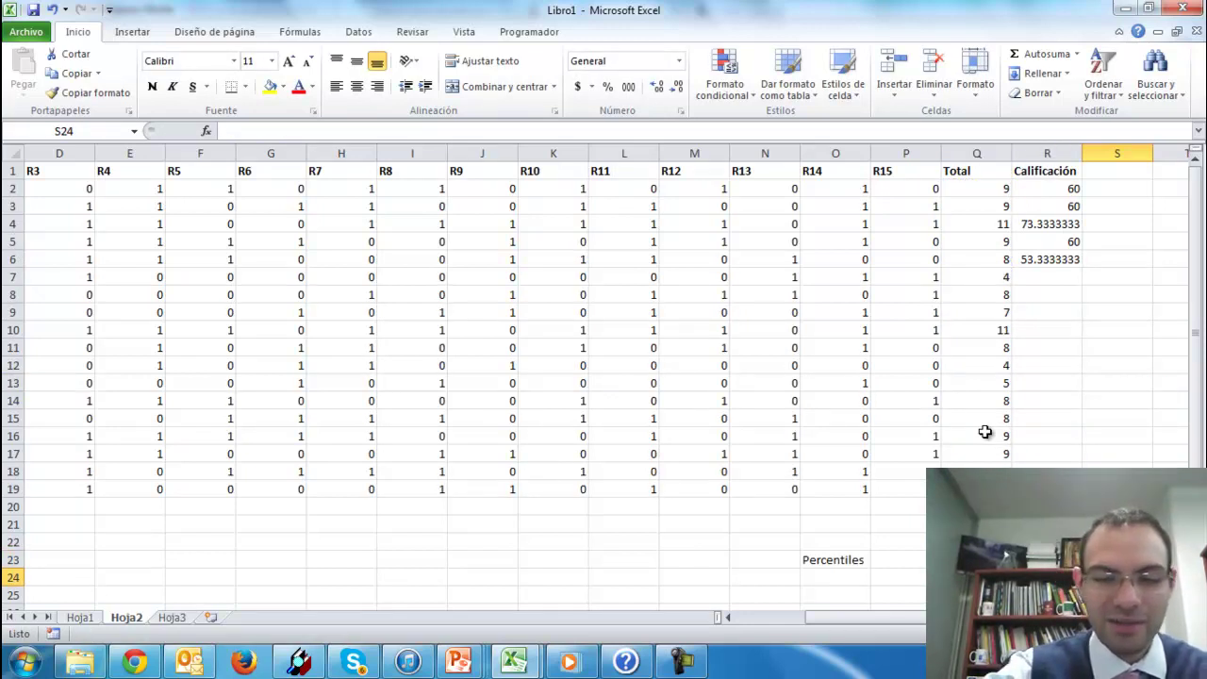
# Step: Calculate the standard deviation of the totals in cell S24 with DESVESTA over Q2:Q19
pyautogui.write('=des')
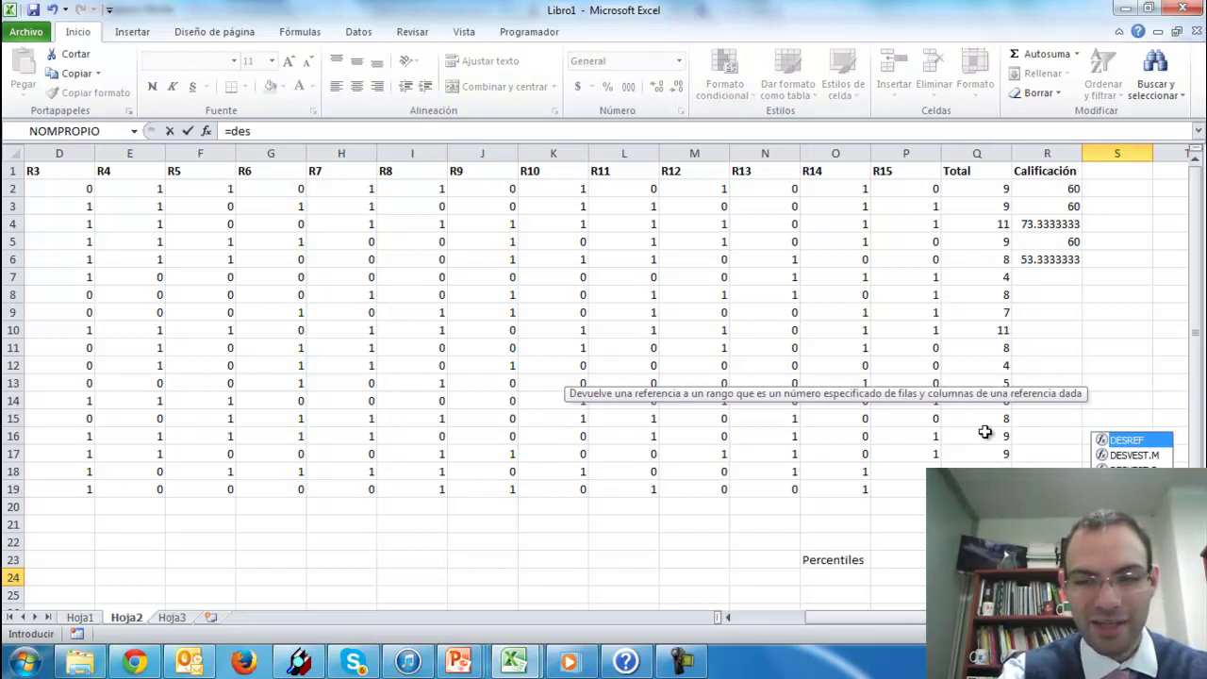
pyautogui.write('vesta')
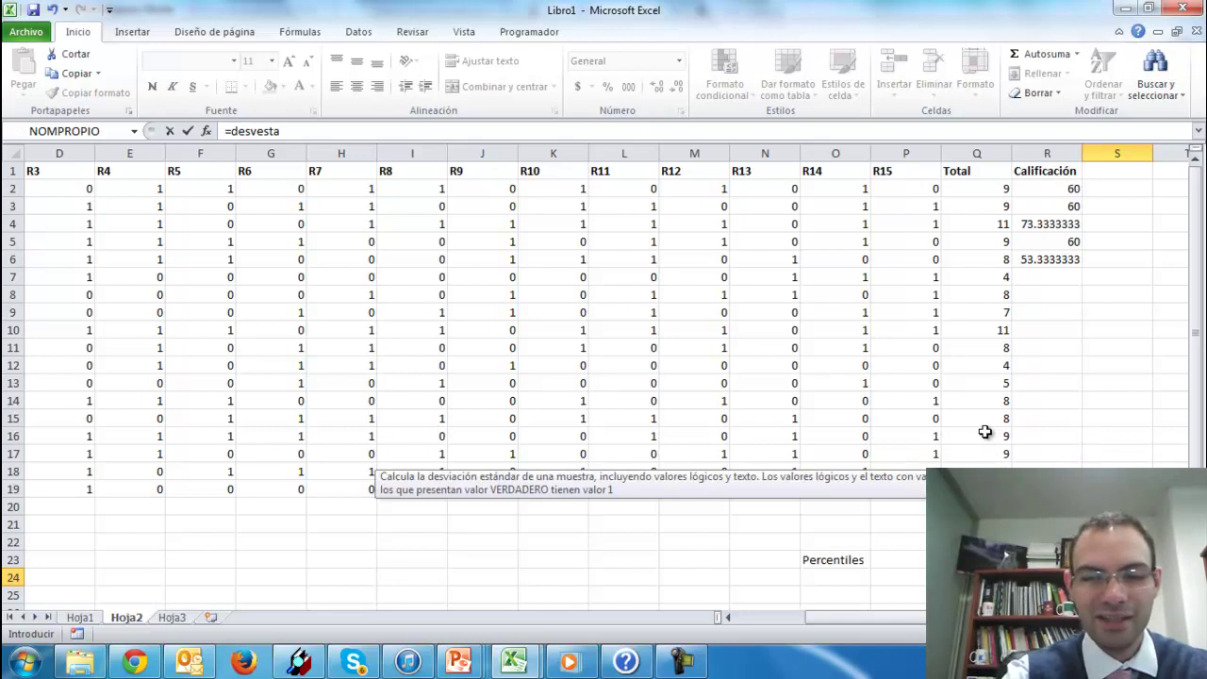
pyautogui.write('(')
pyautogui.moveTo(985, 189); pyautogui.dragTo(981, 489)
pyautogui.write(')')
pyautogui.press('Return')
# Step: Review the totals and percentiles table together with the average and standard deviation formulas in S23 and S24
pyautogui.click(1118, 577)
pyautogui.click(1046, 559)
pyautogui.press('Left')
pyautogui.press('Up')
pyautogui.press('Up')
pyautogui.press('Up')
pyautogui.press('Up')
pyautogui.press('Up')
pyautogui.press('Up')
pyautogui.press('Up')
pyautogui.press('Up')
pyautogui.press('Up')
pyautogui.press('Up')
pyautogui.press('Up')
pyautogui.press('Up')
pyautogui.press('Up')
pyautogui.press('Up')
pyautogui.press('Up')
pyautogui.press('Up')
pyautogui.press('Up')
pyautogui.press('Up')
pyautogui.press('Up')
pyautogui.press('Up')
pyautogui.press('Up')
pyautogui.press('Down')
pyautogui.press('Left')
pyautogui.press('Right')
pyautogui.press('Right')
pyautogui.press('Down')
pyautogui.press('Down')
pyautogui.press('Down')
pyautogui.press('Down')
pyautogui.press('Down')
pyautogui.press('Down')
pyautogui.press('Down')
pyautogui.press('Down')
pyautogui.press('Down')
pyautogui.press('Down')
pyautogui.press('Down')
pyautogui.press('Down')
pyautogui.press('Down')
pyautogui.press('Down')
pyautogui.press('Down')
pyautogui.press('Down')
pyautogui.press('Down')
pyautogui.press('Down')
pyautogui.press('Down')
pyautogui.press('Down')
pyautogui.press('Up')
pyautogui.press('Up')
pyautogui.press('Up')
pyautogui.press('Up')
pyautogui.press('Up')
pyautogui.press('Up')
pyautogui.press('Up')
pyautogui.press('Up')
pyautogui.press('Up')
pyautogui.press('Up')
pyautogui.press('Up')
pyautogui.press('Up')
pyautogui.press('Up')
pyautogui.press('Up')
pyautogui.press('Up')
pyautogui.press('Up')
pyautogui.press('Up')
pyautogui.press('Right')
pyautogui.press('Right')
pyautogui.press('Down')
pyautogui.press('Left')
pyautogui.press('Left')
pyautogui.press('Down')
pyautogui.press('Right')
pyautogui.press('Down')
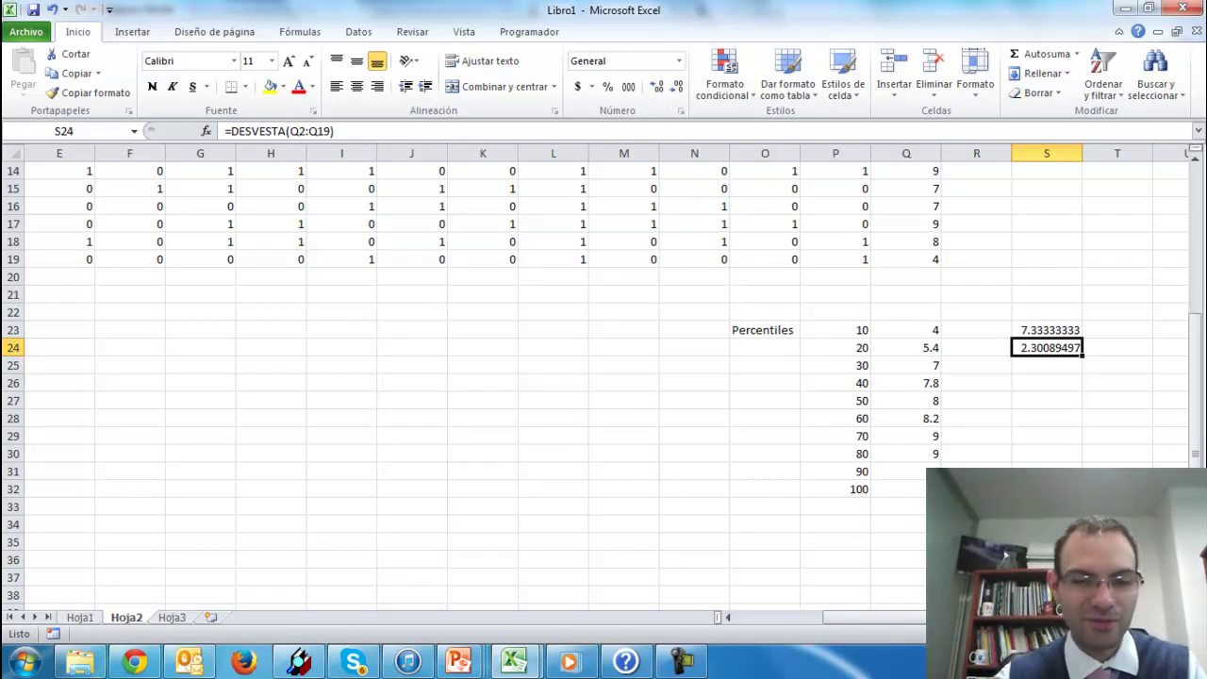
pyautogui.click(681, 661)
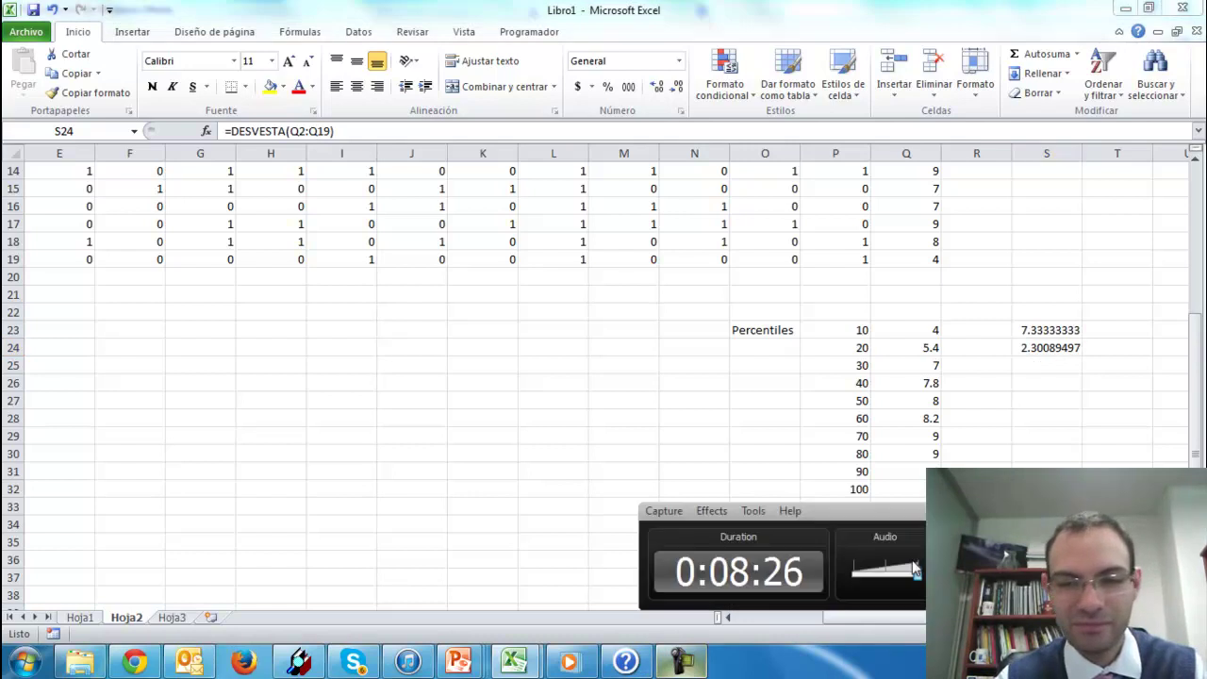